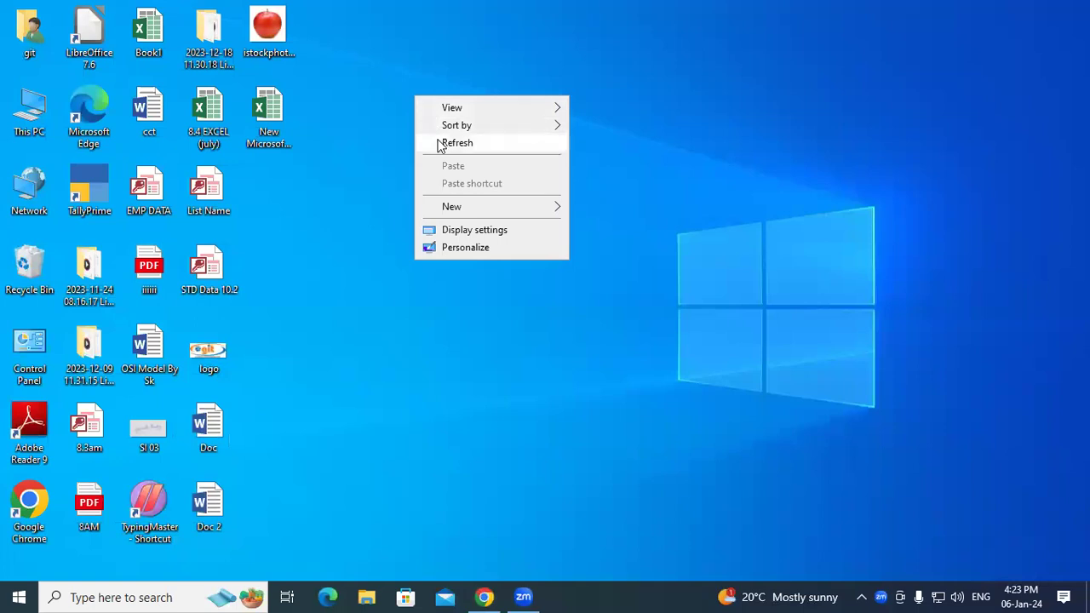
Open the "8.4 EXCEL (july)" workbook, dismiss the activation notice and add a new blank worksheet
{"action": "double_click", "coordinate": [209, 111]}
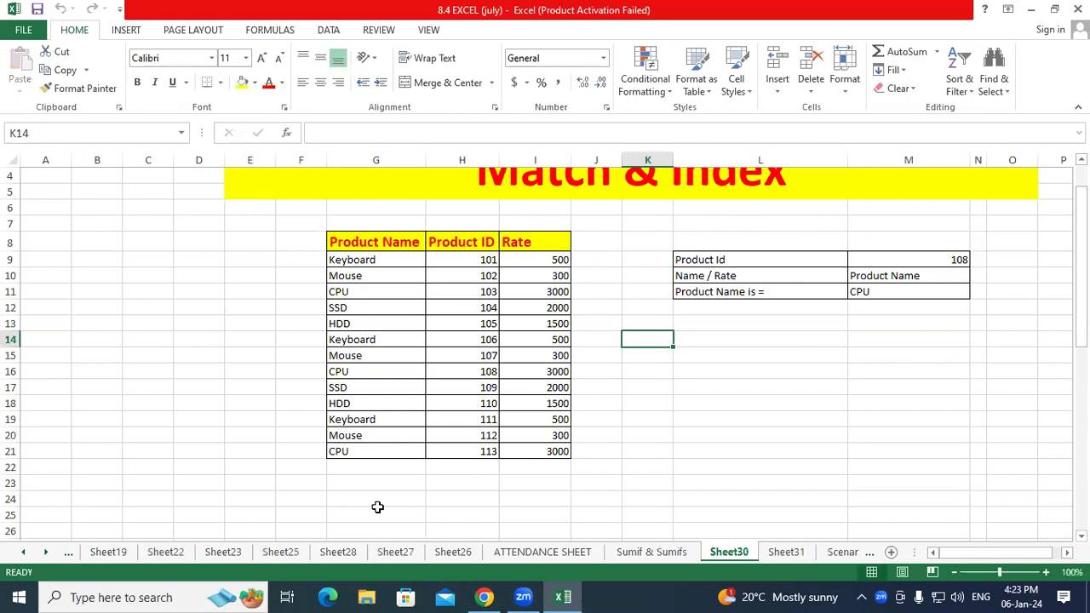
{"action": "left_click", "coordinate": [703, 452]}
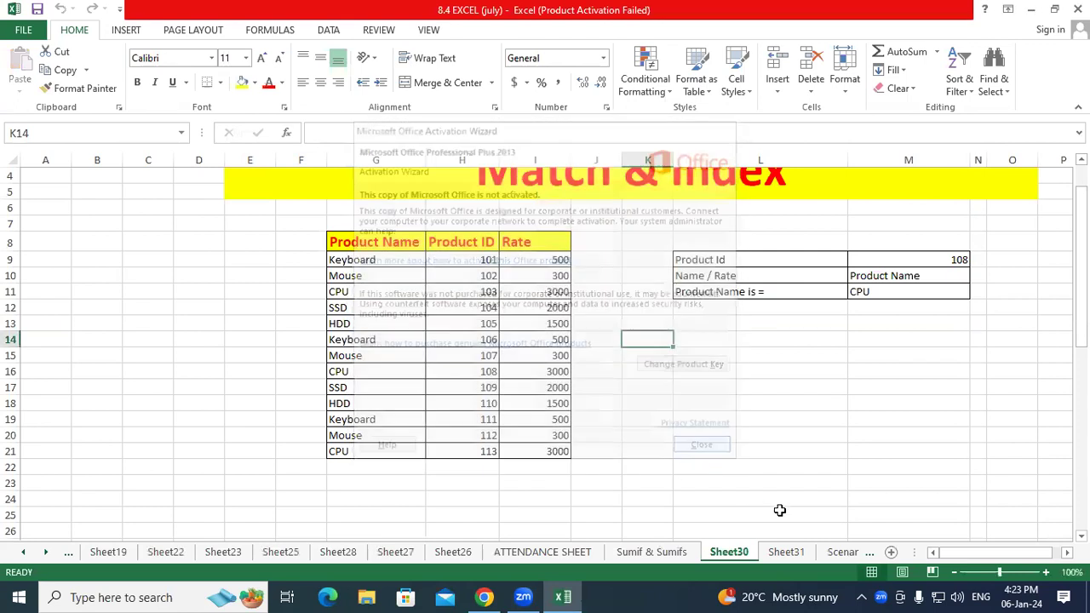
{"action": "left_click", "coordinate": [890, 551]}
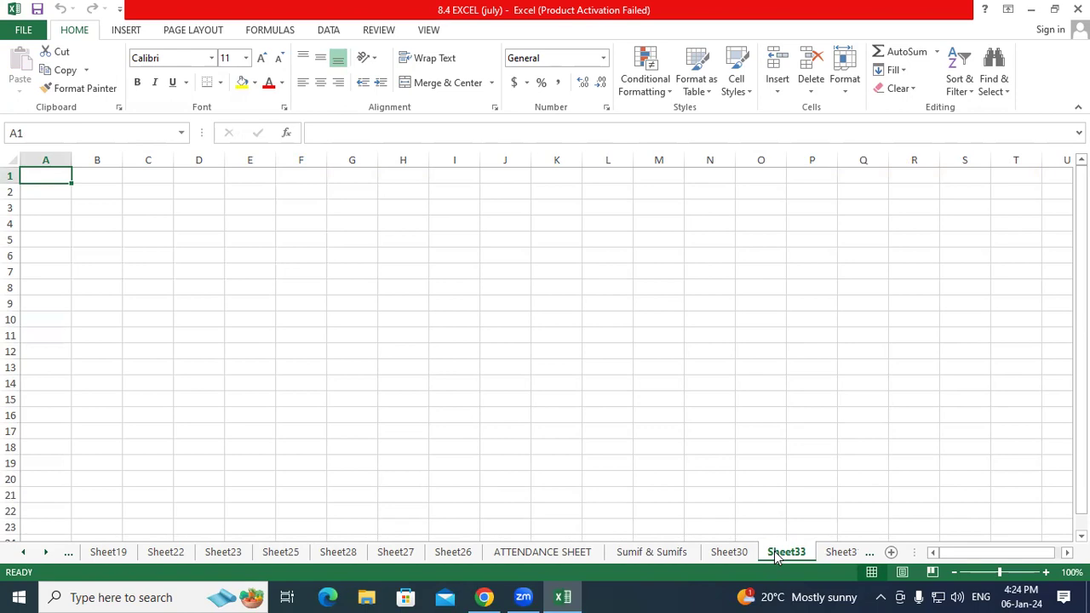
Handwrite the underlined notes "mobile", 10000, 15000 and 12000 over the blank sheet with the annotation pen, and erase all the ink
{"action": "left_click", "coordinate": [918, 64]}
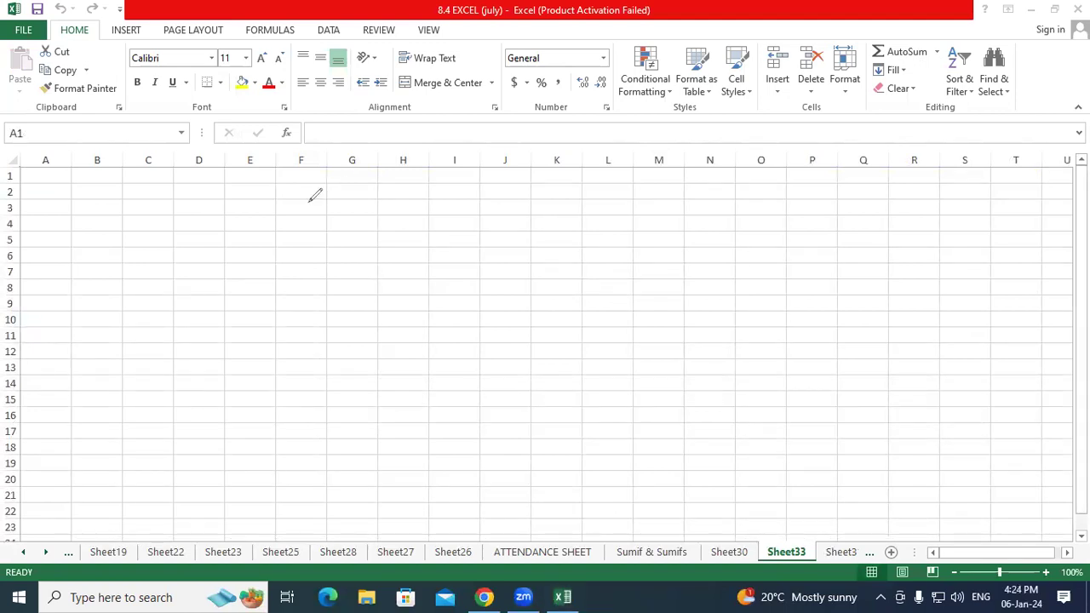
{"action": "mouse_move", "coordinate": [211, 241]}
{"action": "left_mouse_down"}
{"action": "mouse_move", "coordinate": [241, 213]}
{"action": "mouse_move", "coordinate": [254, 216]}
{"action": "mouse_move", "coordinate": [260, 199]}
{"action": "mouse_move", "coordinate": [283, 212]}
{"action": "mouse_move", "coordinate": [296, 192]}
{"action": "left_mouse_up"}
{"action": "left_click_drag", "start_coordinate": [224, 260], "coordinate": [293, 227]}
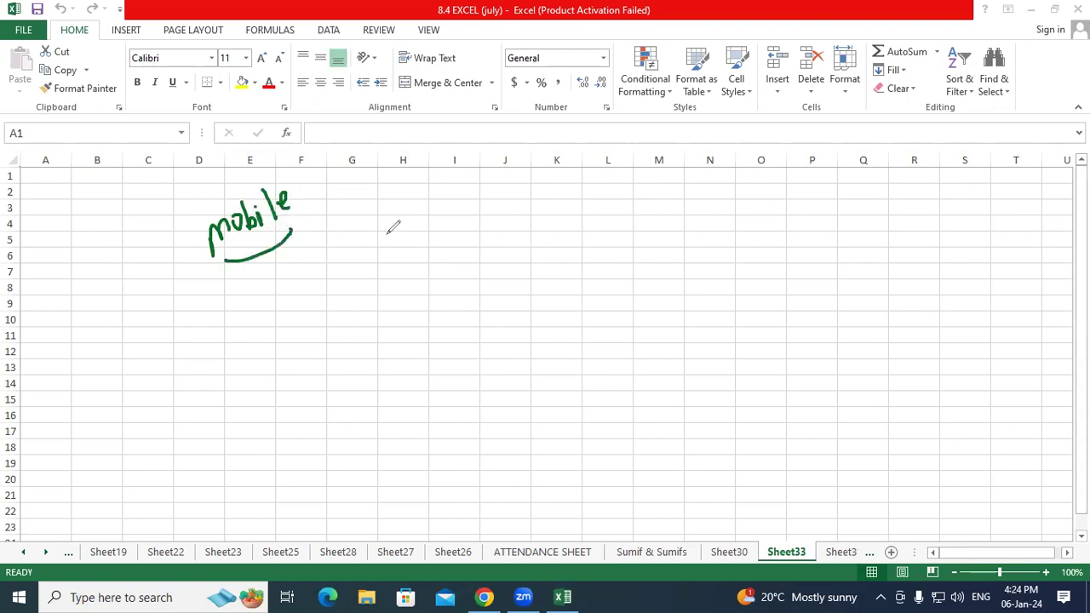
{"action": "left_click_drag", "start_coordinate": [389, 214], "coordinate": [452, 202]}
{"action": "left_click_drag", "start_coordinate": [389, 252], "coordinate": [461, 226]}
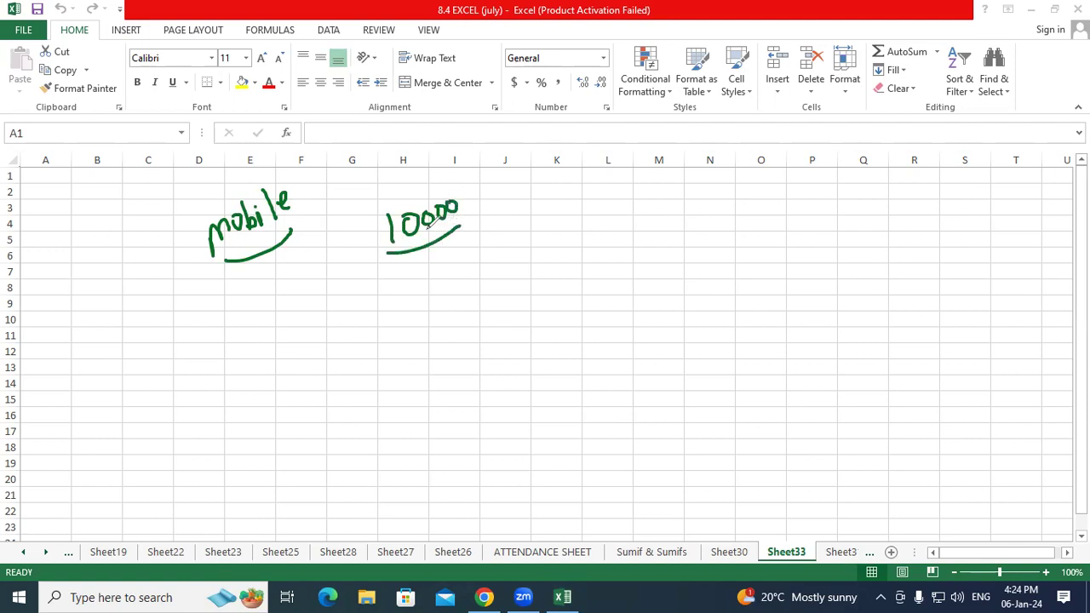
{"action": "left_click_drag", "start_coordinate": [673, 195], "coordinate": [690, 232]}
{"action": "mouse_move", "coordinate": [714, 188]}
{"action": "left_mouse_down"}
{"action": "mouse_move", "coordinate": [722, 203]}
{"action": "mouse_move", "coordinate": [700, 213]}
{"action": "mouse_move", "coordinate": [739, 173]}
{"action": "mouse_move", "coordinate": [757, 175]}
{"action": "left_mouse_up"}
{"action": "left_click", "coordinate": [752, 174]}
{"action": "left_click_drag", "start_coordinate": [703, 246], "coordinate": [779, 189]}
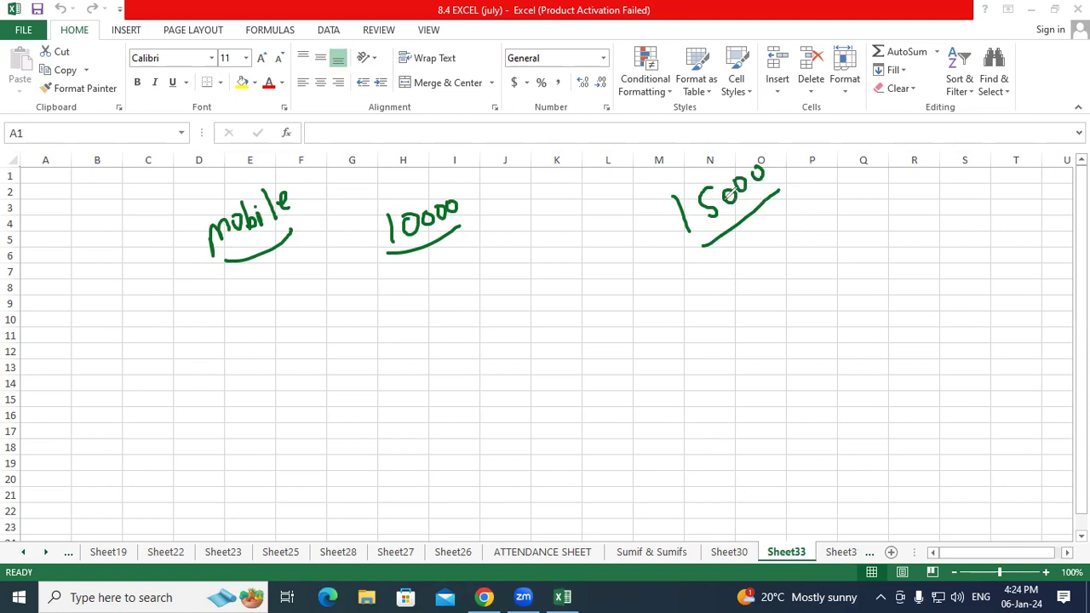
{"action": "mouse_move", "coordinate": [551, 254]}
{"action": "left_mouse_down"}
{"action": "mouse_move", "coordinate": [556, 295]}
{"action": "mouse_move", "coordinate": [632, 219]}
{"action": "mouse_move", "coordinate": [632, 230]}
{"action": "left_mouse_up"}
{"action": "left_click_drag", "start_coordinate": [601, 282], "coordinate": [636, 262]}
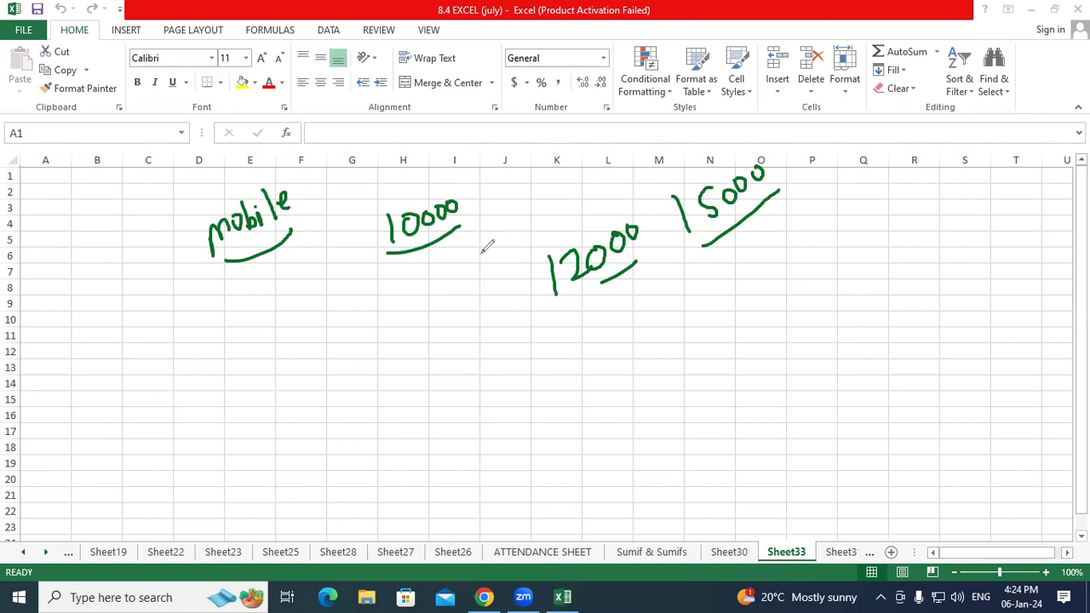
{"action": "left_click_drag", "start_coordinate": [404, 251], "coordinate": [446, 238]}
{"action": "left_click_drag", "start_coordinate": [704, 248], "coordinate": [779, 189]}
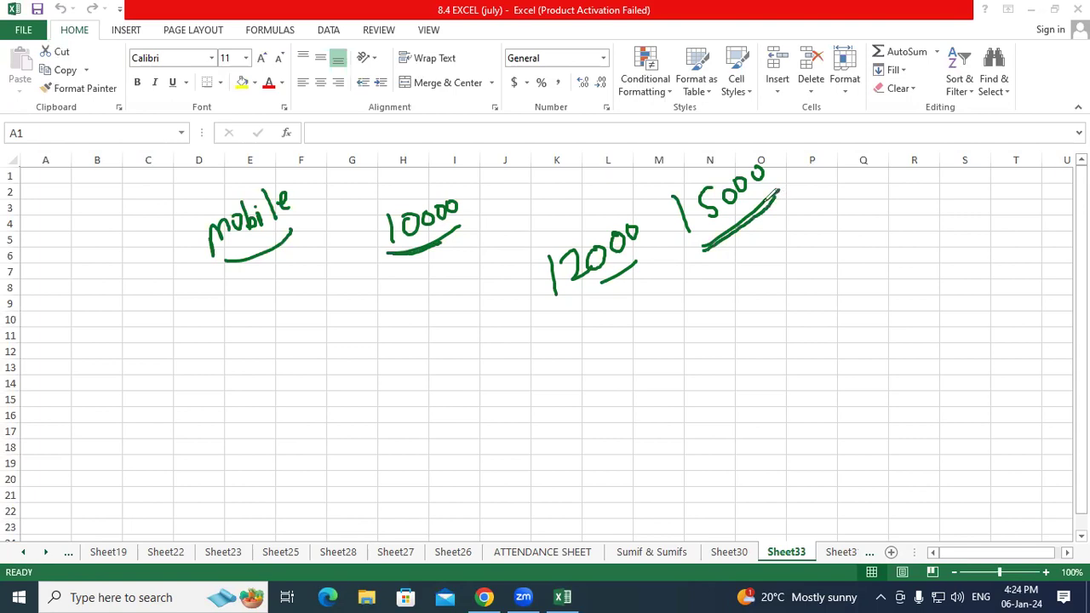
{"action": "left_click", "coordinate": [570, 302]}
{"action": "left_click_drag", "start_coordinate": [582, 296], "coordinate": [639, 263]}
{"action": "left_click_drag", "start_coordinate": [590, 310], "coordinate": [646, 268]}
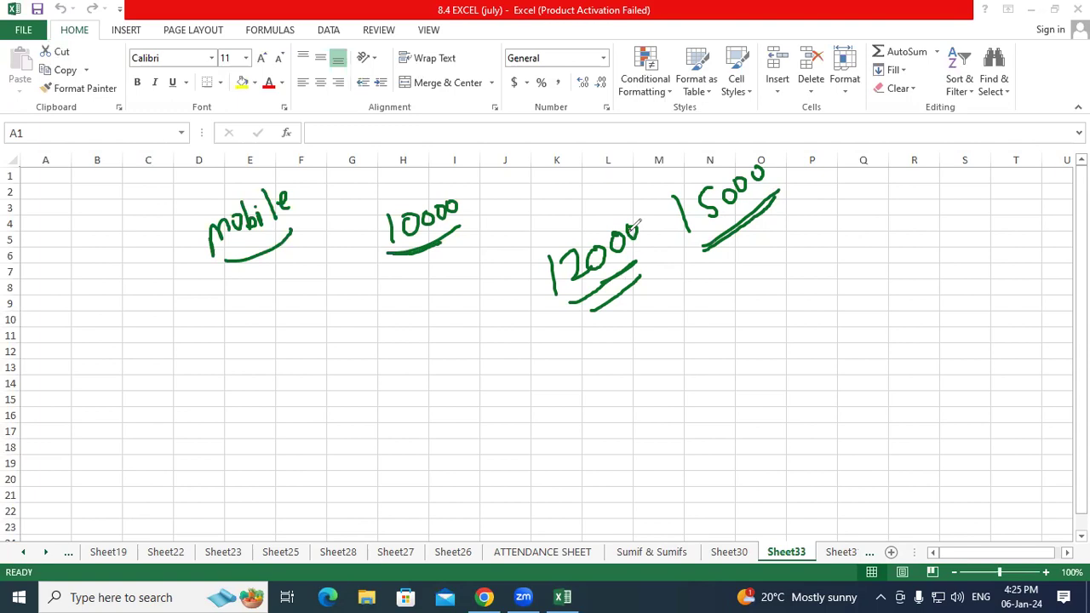
{"action": "left_click_drag", "start_coordinate": [417, 247], "coordinate": [459, 241]}
{"action": "mouse_move", "coordinate": [703, 248]}
{"action": "left_mouse_down"}
{"action": "mouse_move", "coordinate": [770, 203]}
{"action": "mouse_move", "coordinate": [758, 216]}
{"action": "left_mouse_up"}
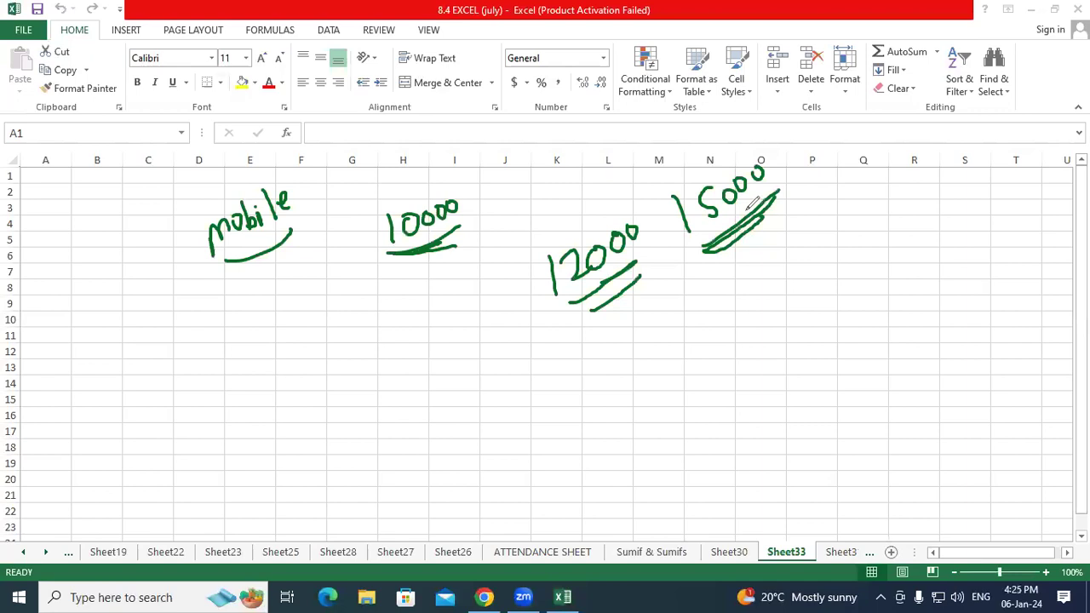
{"action": "left_click_drag", "start_coordinate": [586, 315], "coordinate": [655, 288]}
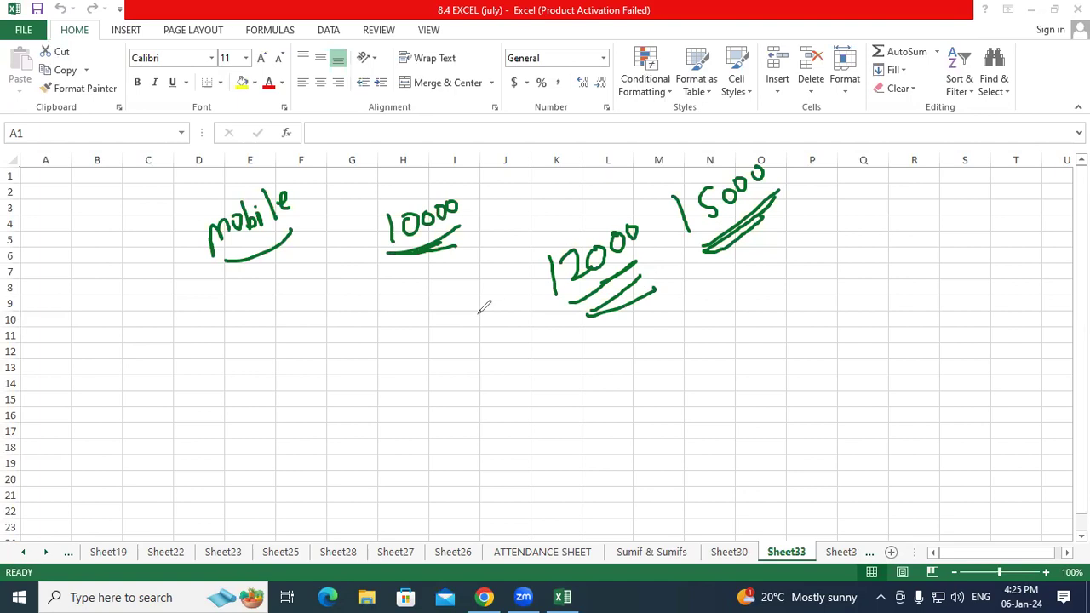
{"action": "mouse_move", "coordinate": [485, 321]}
{"action": "left_mouse_down"}
{"action": "mouse_move", "coordinate": [485, 349]}
{"action": "mouse_move", "coordinate": [526, 323]}
{"action": "left_mouse_up"}
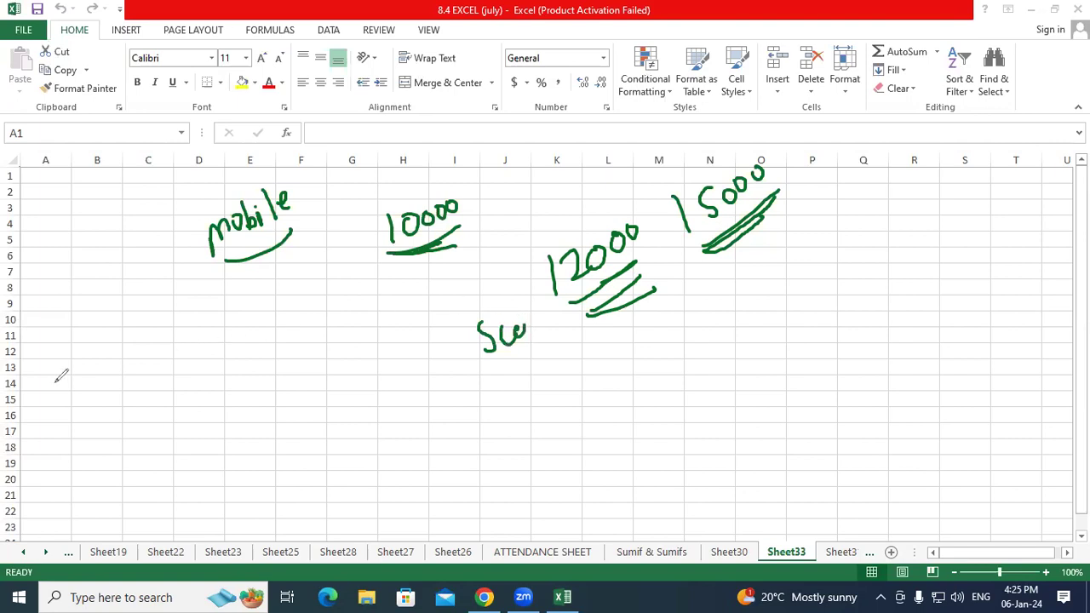
{"action": "key", "text": "e"}
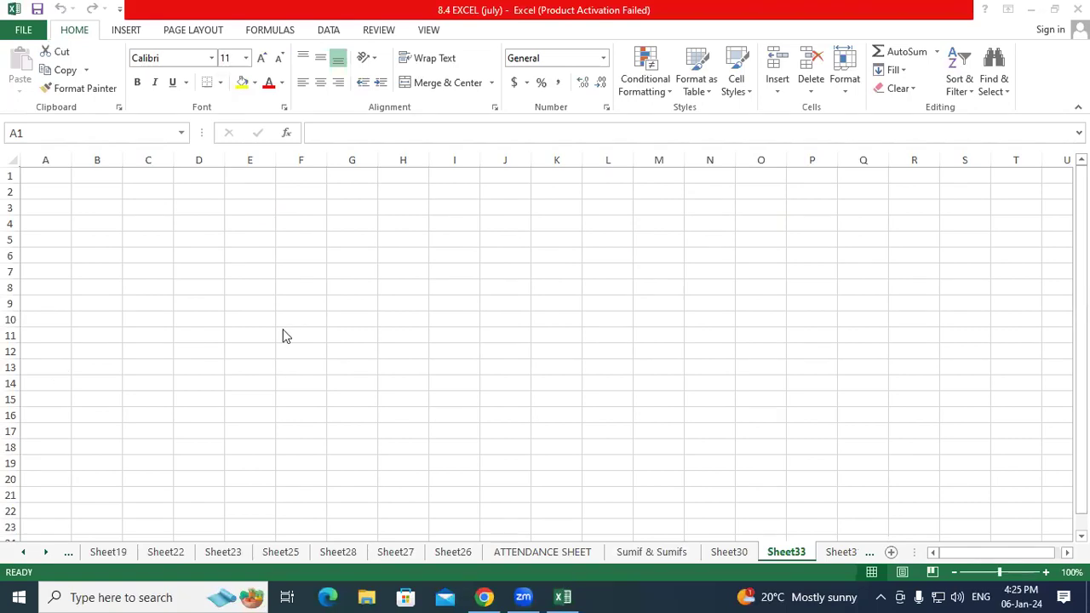
{"action": "left_click", "coordinate": [295, 307]}
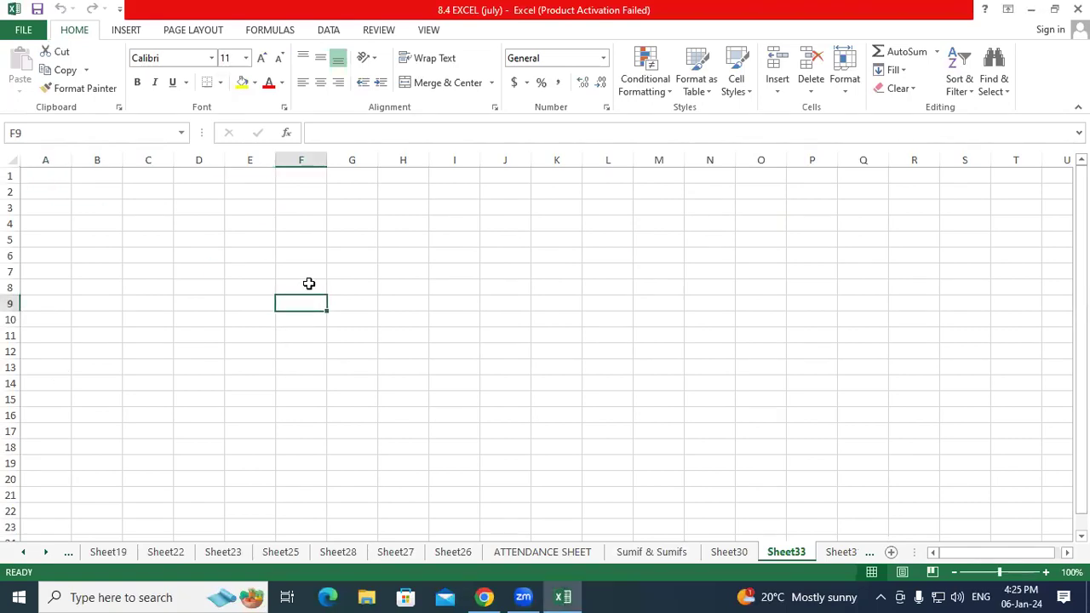
{"action": "left_click", "coordinate": [307, 284]}
{"action": "left_click_drag", "start_coordinate": [301, 284], "coordinate": [280, 401]}
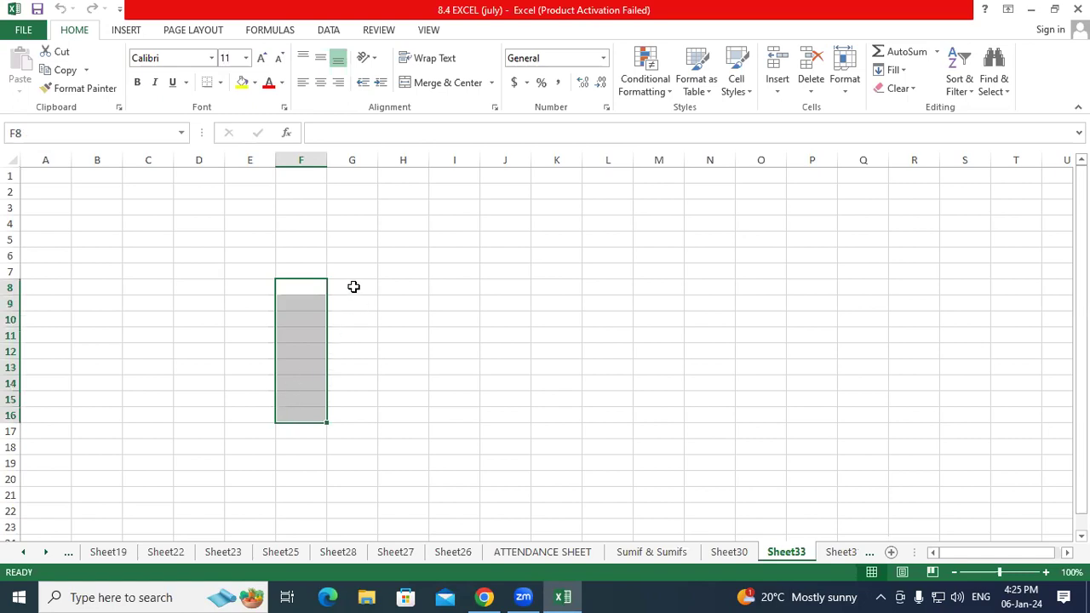
{"action": "left_click_drag", "start_coordinate": [353, 287], "coordinate": [332, 416]}
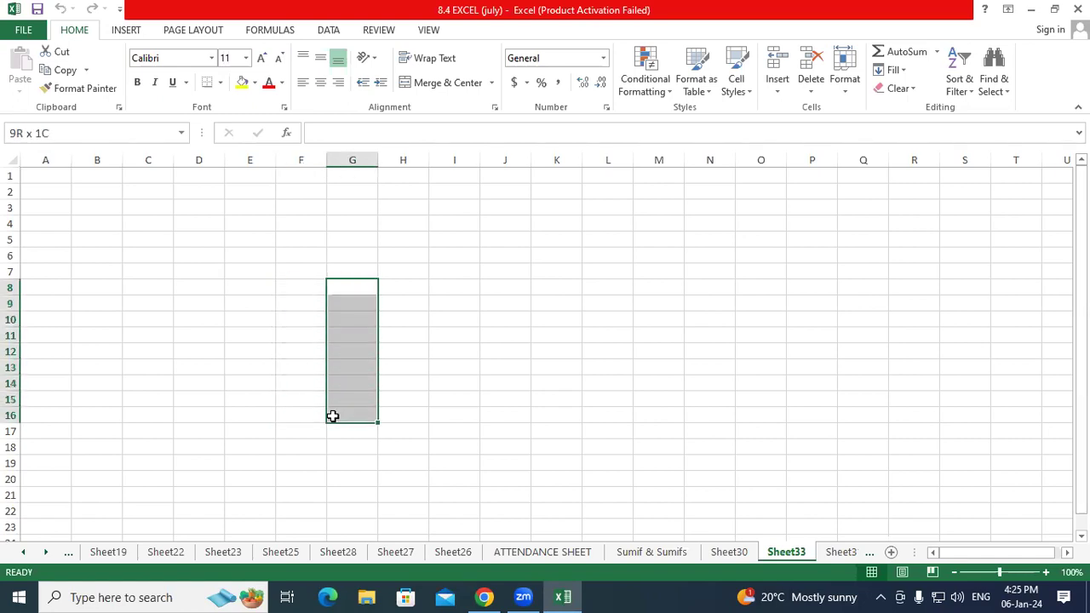
{"action": "left_click_drag", "start_coordinate": [407, 291], "coordinate": [393, 405]}
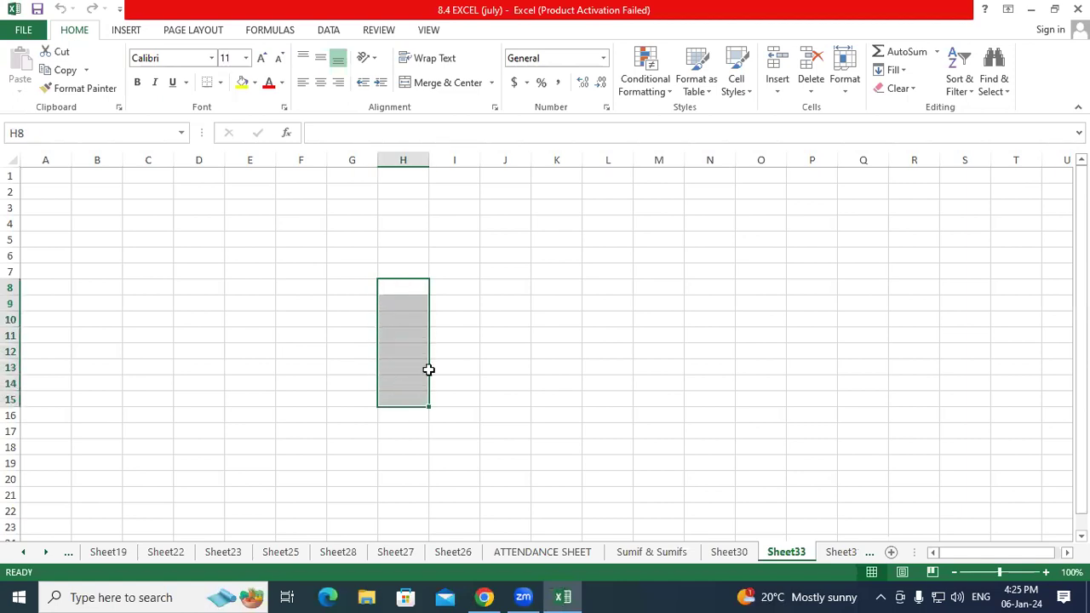
{"action": "left_click_drag", "start_coordinate": [452, 287], "coordinate": [441, 390]}
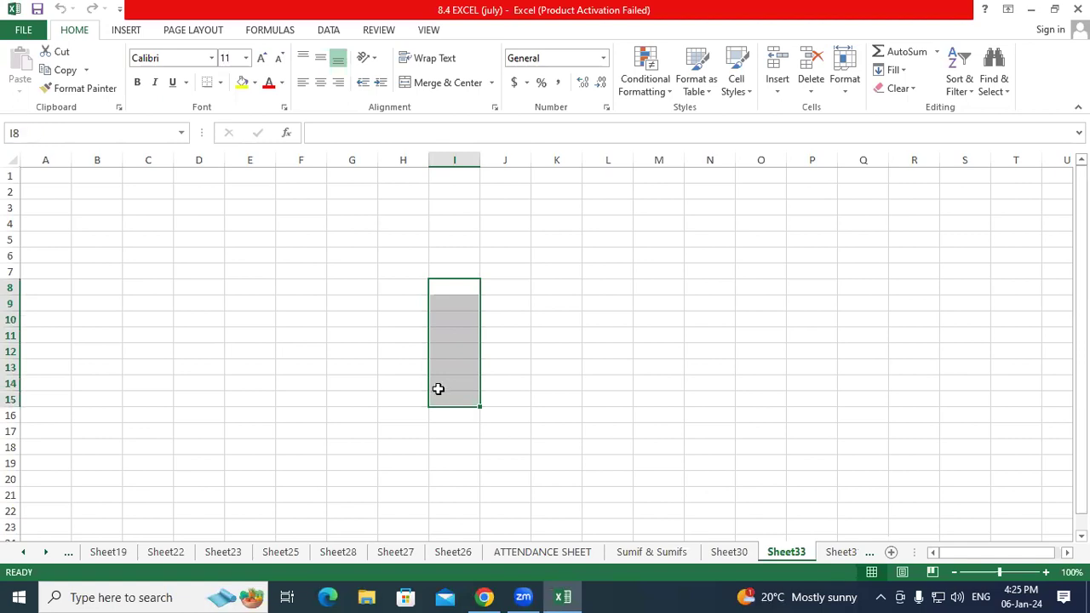
{"action": "left_click", "coordinate": [383, 257]}
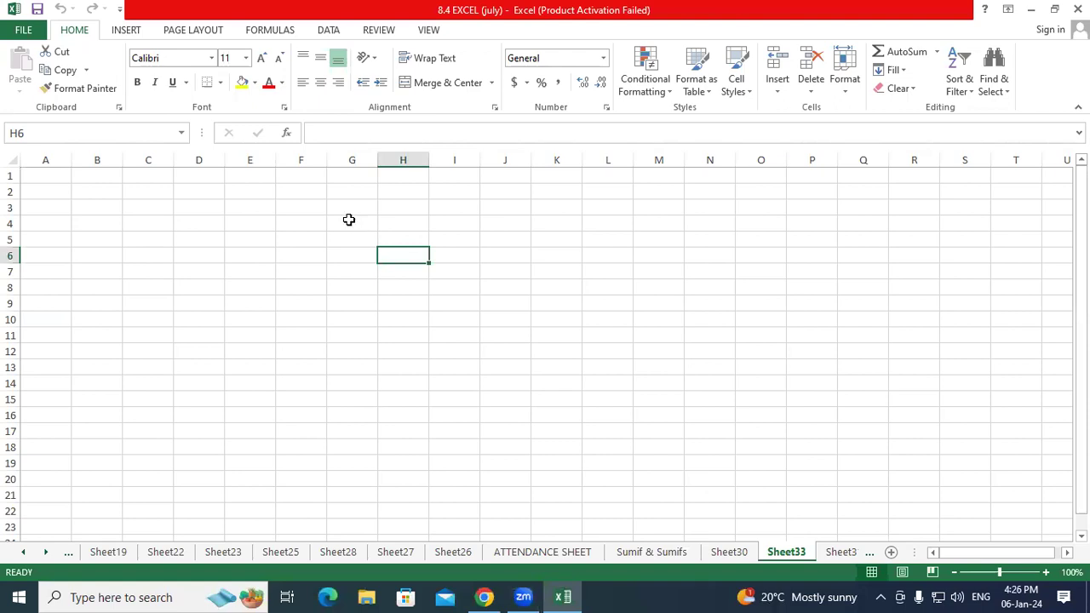
Merge and center cells E1:O4 and enter the title "Scenario Manager" in the merged cell
{"action": "left_click", "coordinate": [322, 221]}
{"action": "left_click_drag", "start_coordinate": [263, 175], "coordinate": [771, 226]}
{"action": "left_click", "coordinate": [448, 82]}
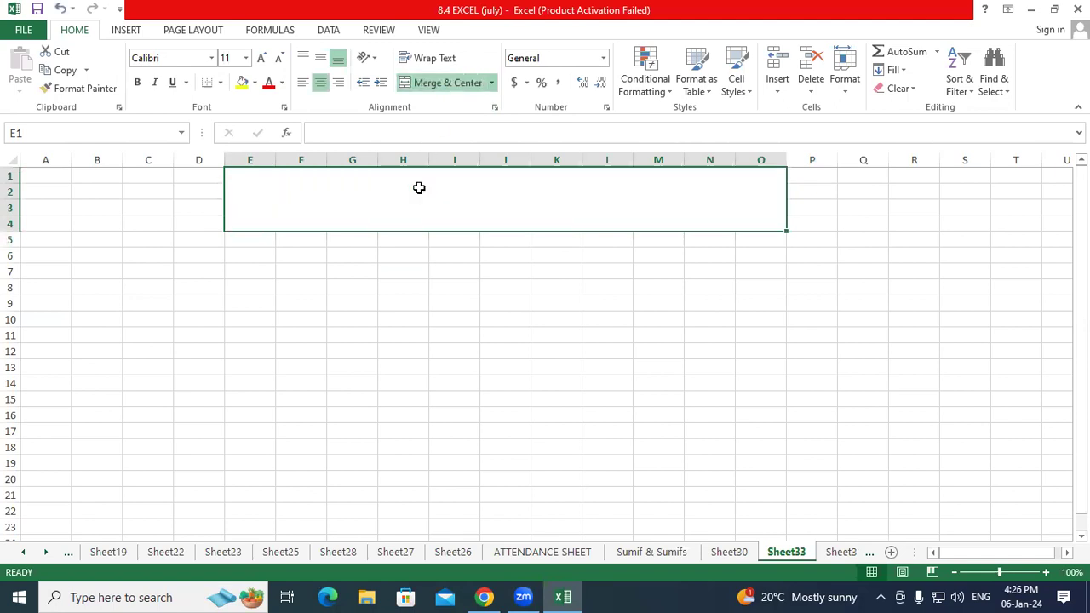
{"action": "type", "text": "Sce"}
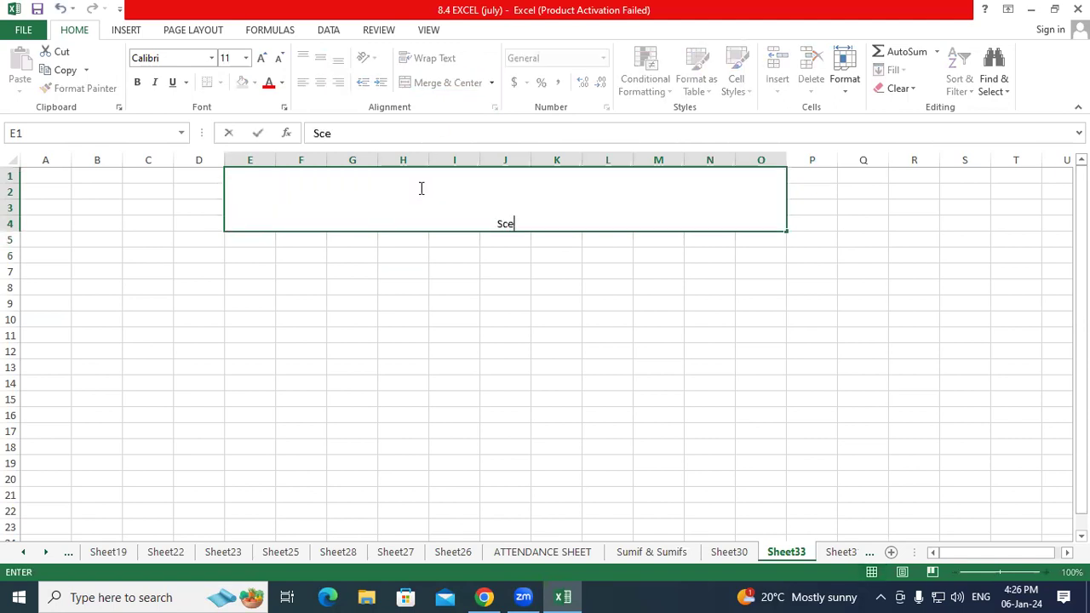
{"action": "type", "text": "nari"}
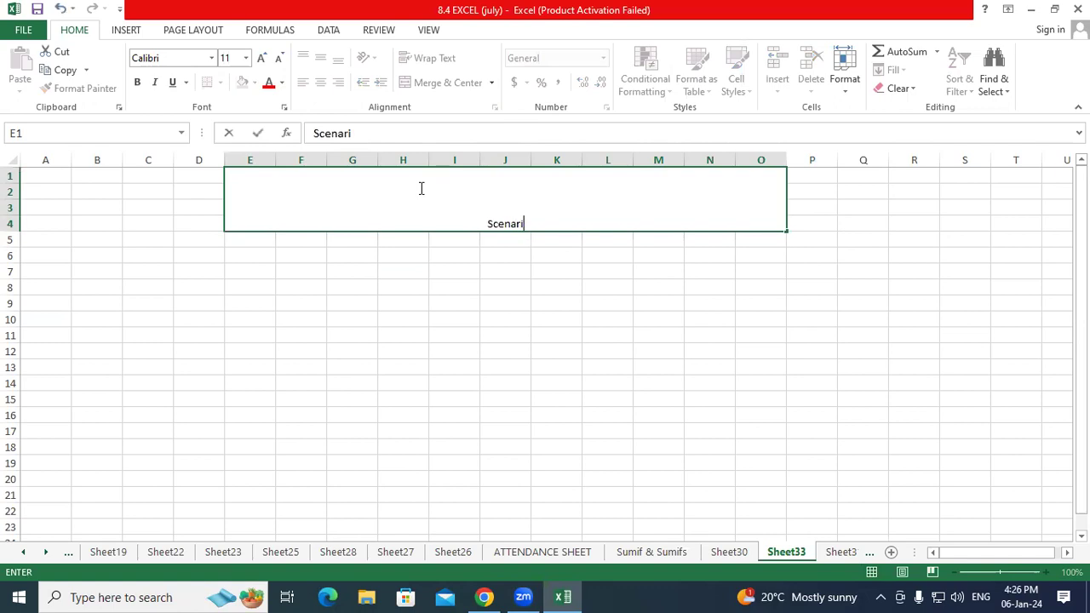
{"action": "type", "text": "o Manager"}
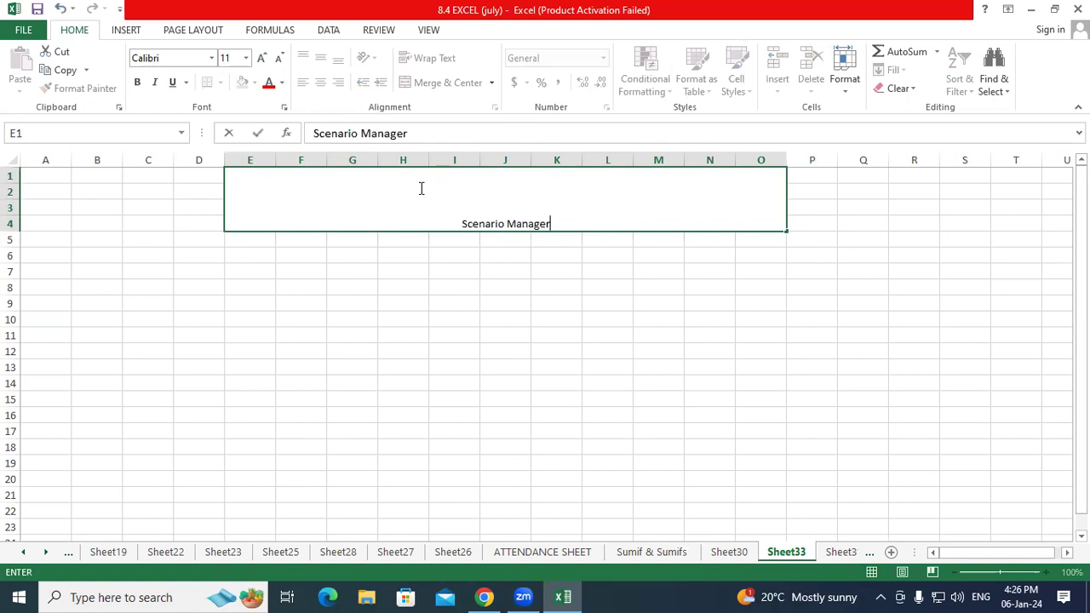
{"action": "left_click", "coordinate": [449, 297]}
Format the "Scenario Manager" title as 48-point bold red text on a yellow fill
{"action": "left_click", "coordinate": [440, 222]}
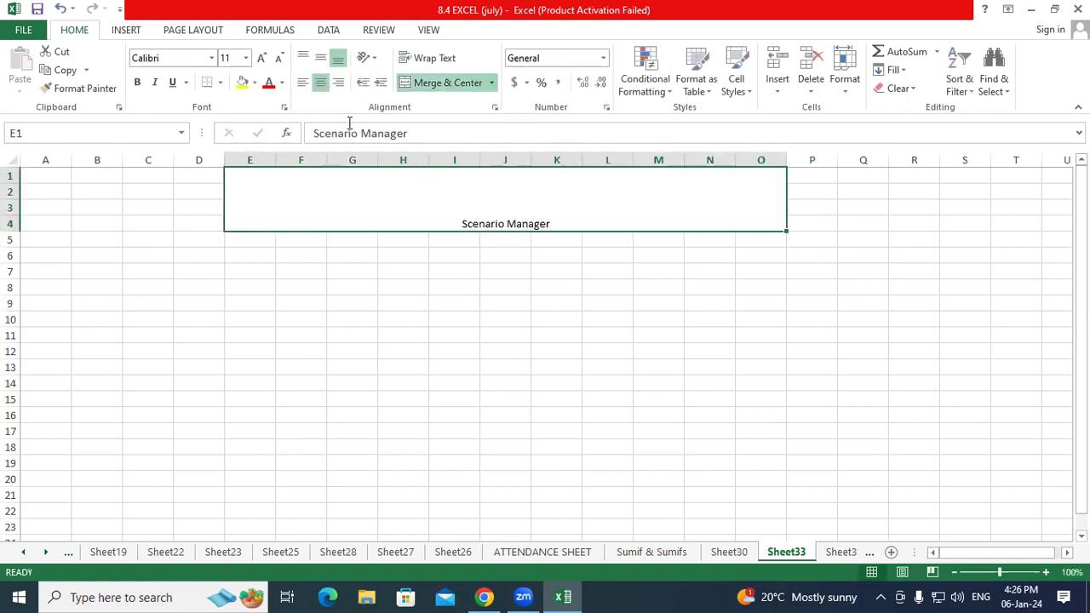
{"action": "left_click", "coordinate": [245, 58]}
{"action": "left_click", "coordinate": [226, 287]}
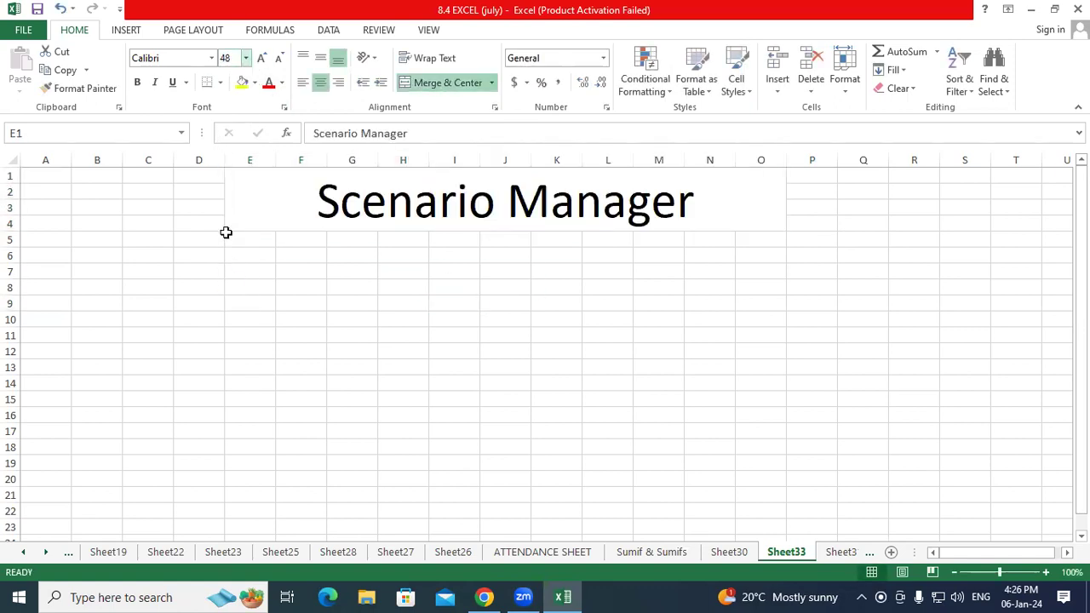
{"action": "left_click", "coordinate": [137, 81]}
{"action": "left_click", "coordinate": [242, 82]}
{"action": "left_click", "coordinate": [268, 82]}
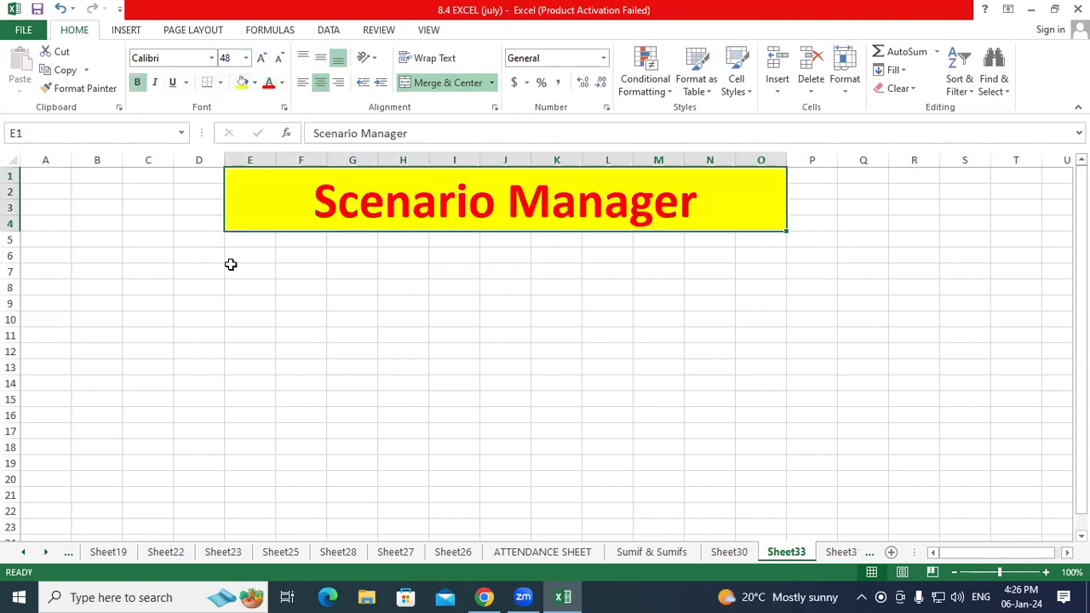
Enter the column heading "Product Name" in cell E7
{"action": "left_click", "coordinate": [231, 268]}
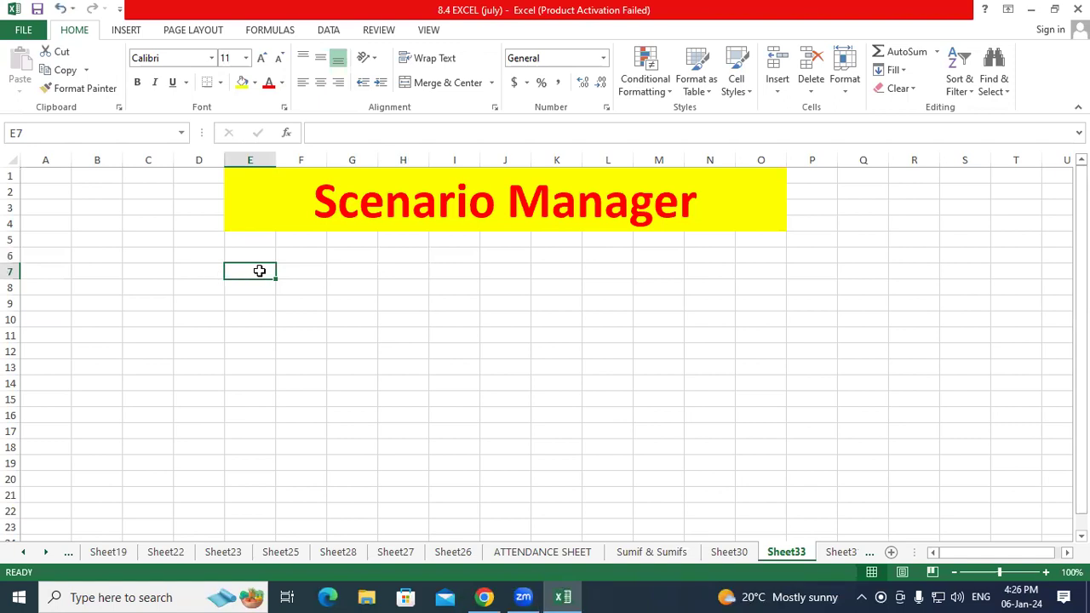
{"action": "type", "text": "Pro"}
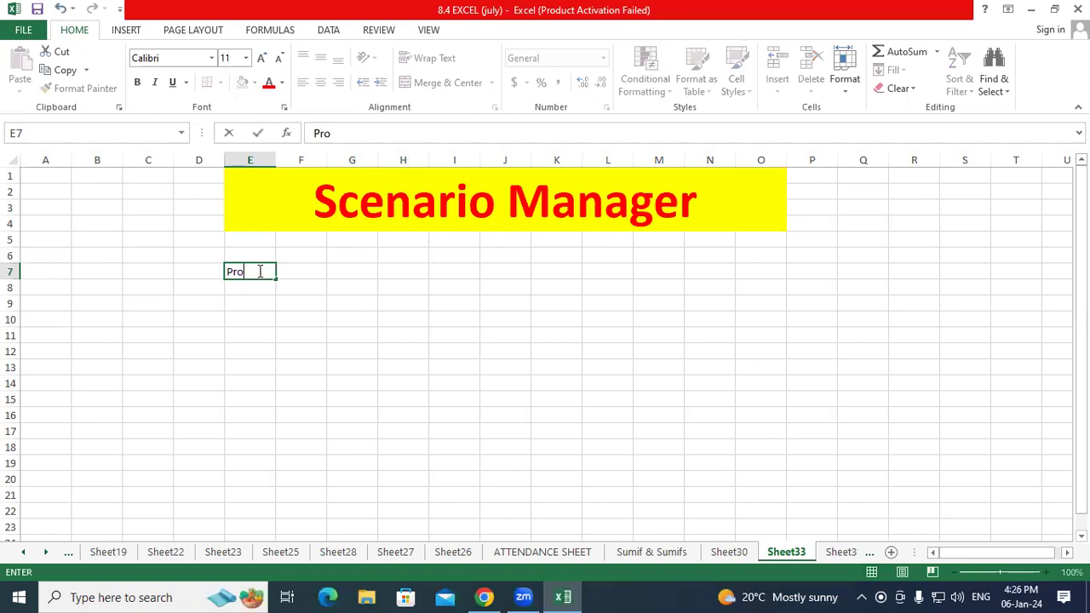
{"action": "type", "text": "duct"}
{"action": "key", "text": "Tab"}
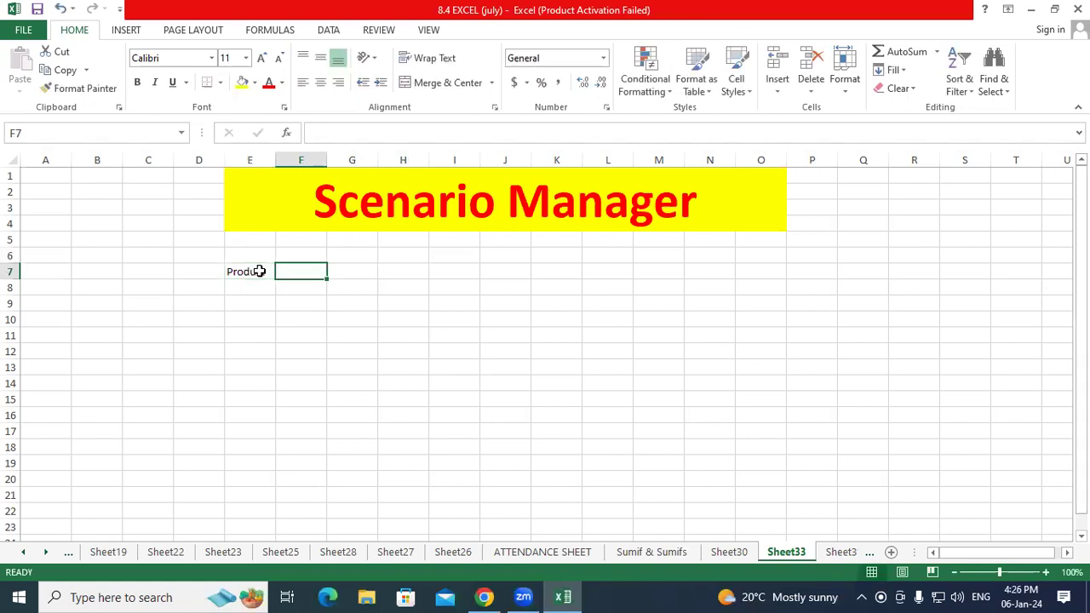
{"action": "left_click", "coordinate": [259, 271]}
{"action": "key", "text": "F2"}
{"action": "type", "text": "Name"}
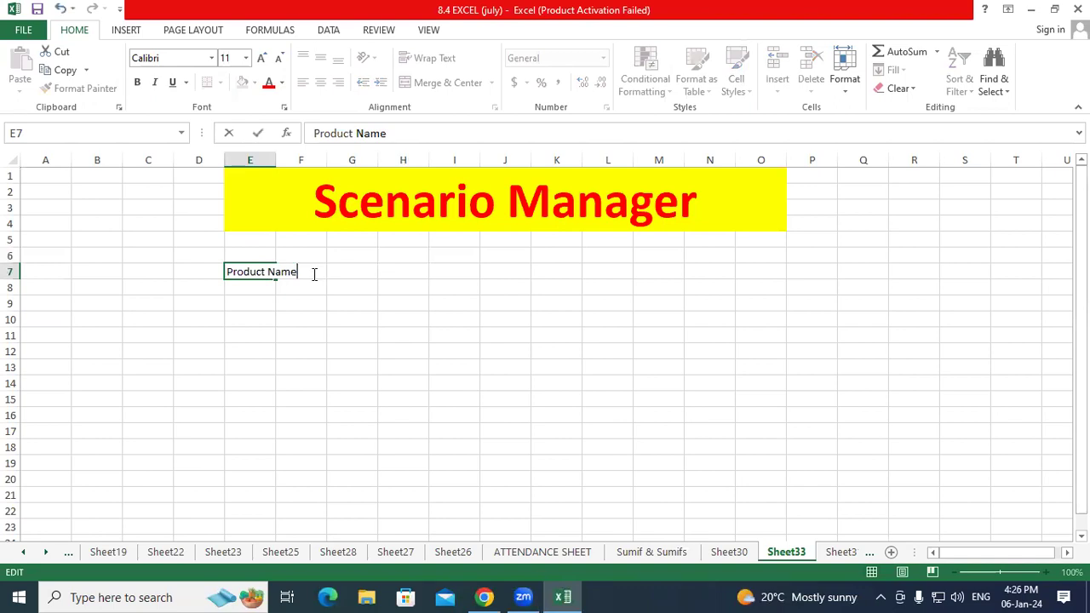
{"action": "key", "text": "Tab"}
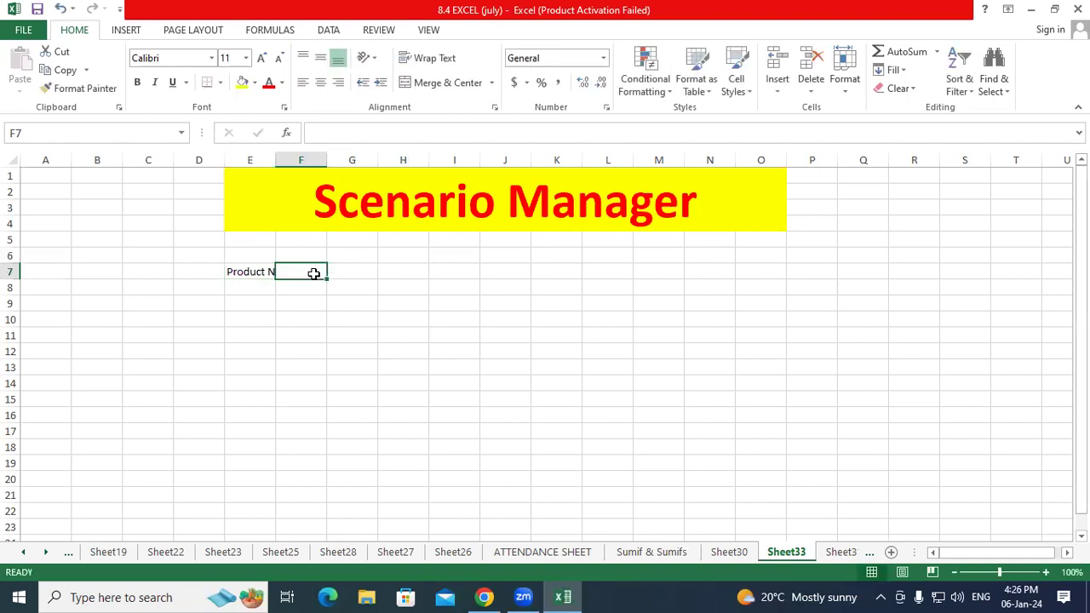
Enter the column heading "Purchase Rate" in cell F7
{"action": "left_click", "coordinate": [294, 289]}
{"action": "left_click", "coordinate": [291, 272]}
{"action": "double_click", "coordinate": [291, 273]}
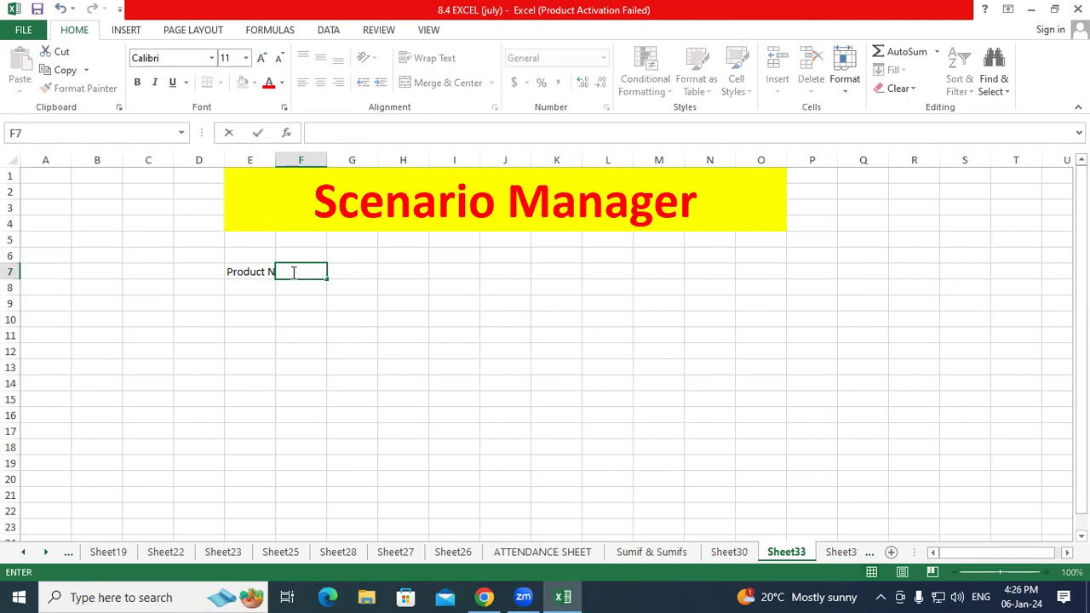
{"action": "type", "text": "R"}
{"action": "key", "text": "BackSpace"}
{"action": "type", "text": "urchase Rate"}
{"action": "key", "text": "Return"}
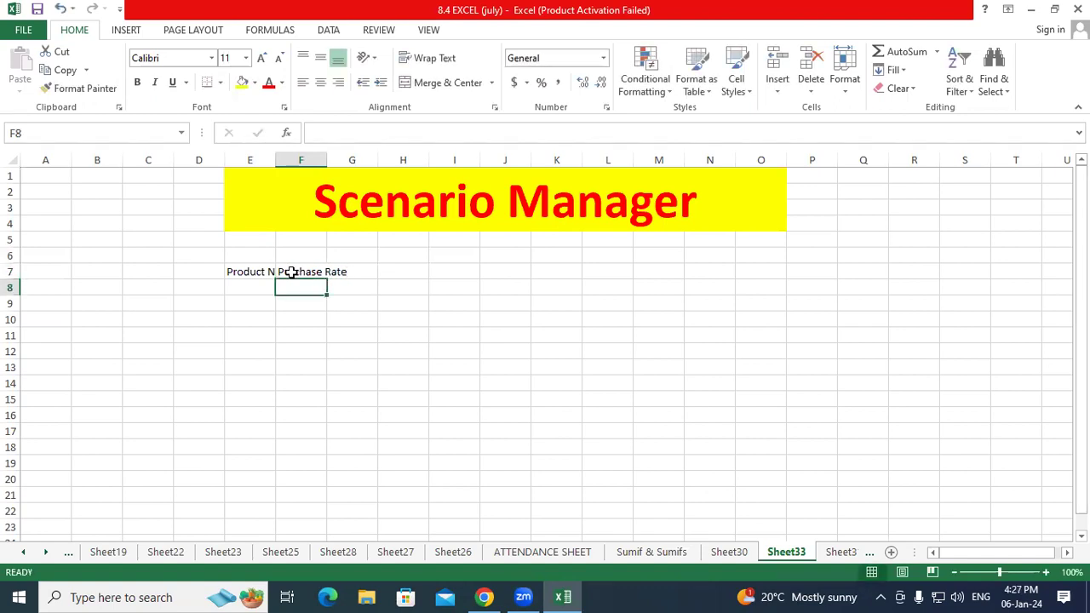
Widen columns E and F to fit their headings, and select the heading cells E7:F7
{"action": "left_click_drag", "start_coordinate": [278, 163], "coordinate": [377, 160]}
{"action": "left_click_drag", "start_coordinate": [272, 270], "coordinate": [341, 271]}
{"action": "left_click", "coordinate": [283, 269]}
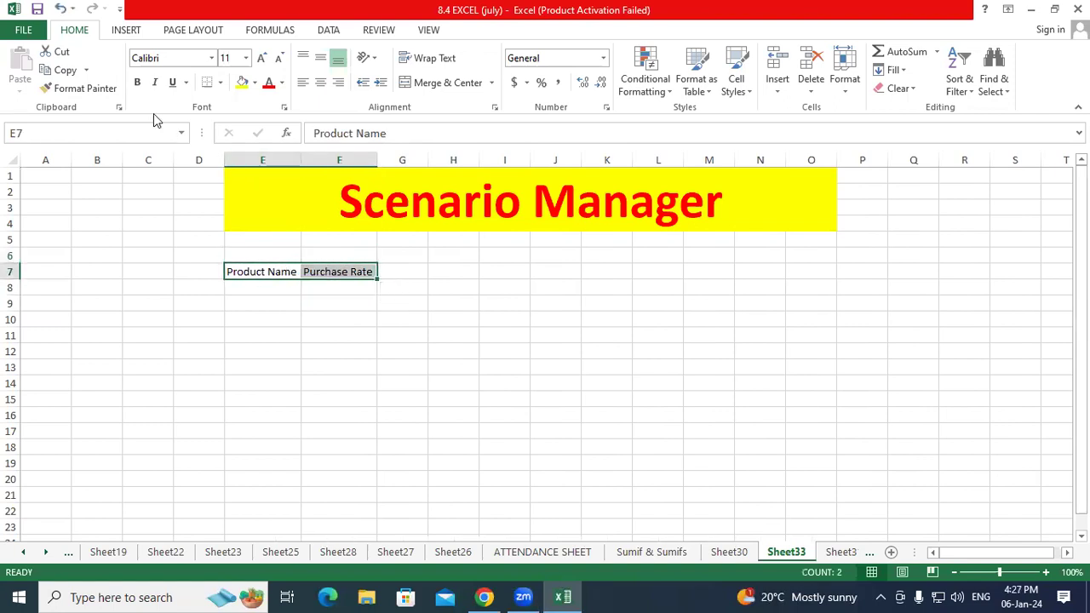
Make the headings in E7:F7 bold at 14 points and autofit columns E and F to them
{"action": "left_click", "coordinate": [138, 83]}
{"action": "left_click", "coordinate": [261, 57]}
{"action": "left_click", "coordinate": [262, 58]}
{"action": "left_click_drag", "start_coordinate": [261, 160], "coordinate": [343, 160]}
{"action": "double_click", "coordinate": [373, 160]}
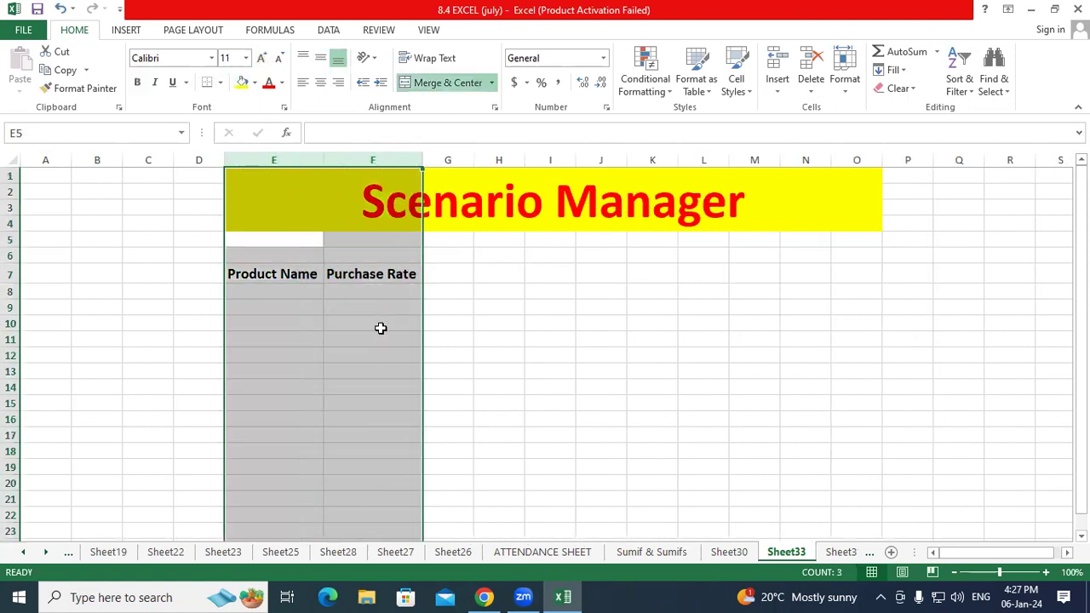
{"action": "left_click", "coordinate": [379, 338]}
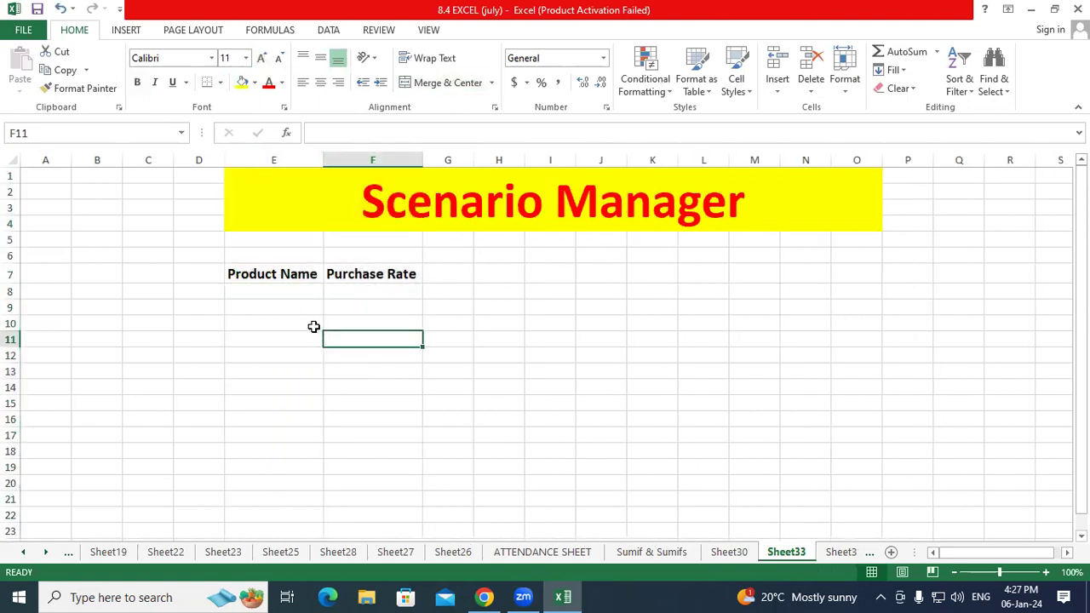
Enter the product names SSD, HDD, LCD and TV in cells E8 to E11
{"action": "left_click", "coordinate": [278, 289]}
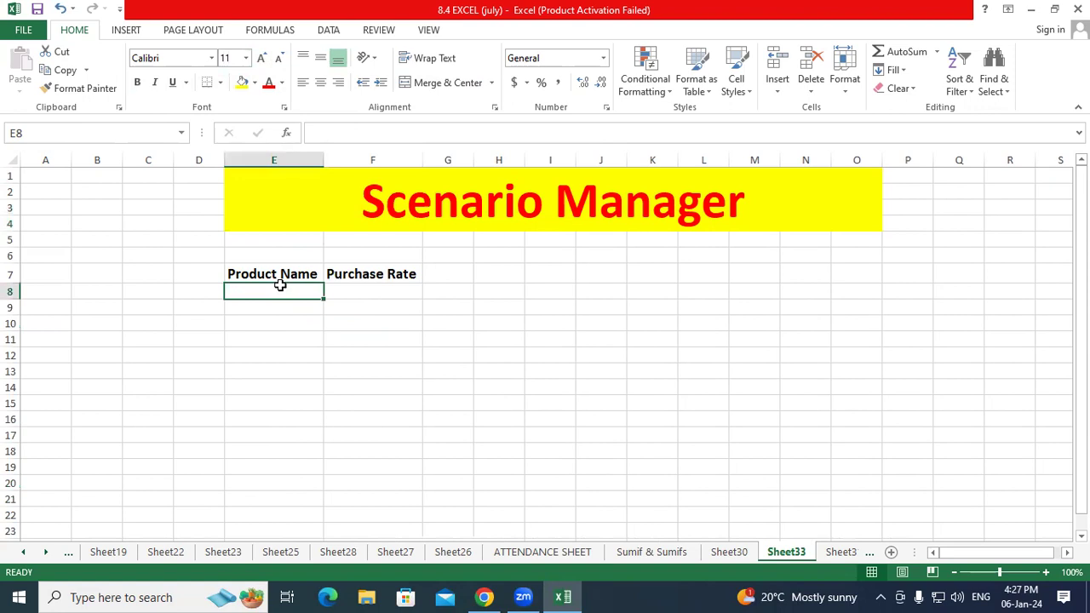
{"action": "type", "text": "SSD"}
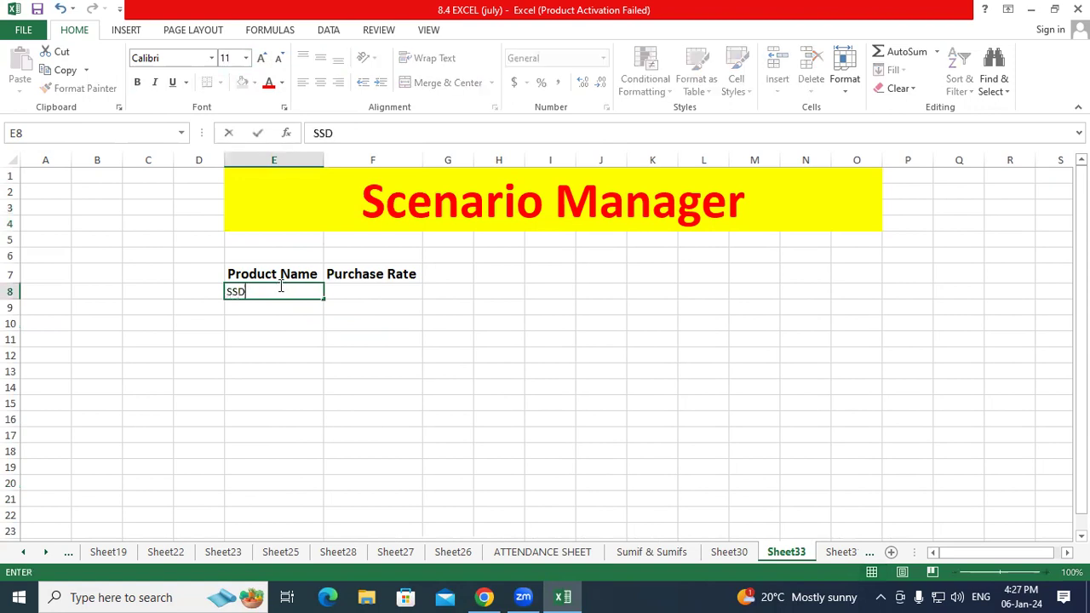
{"action": "key", "text": "Return"}
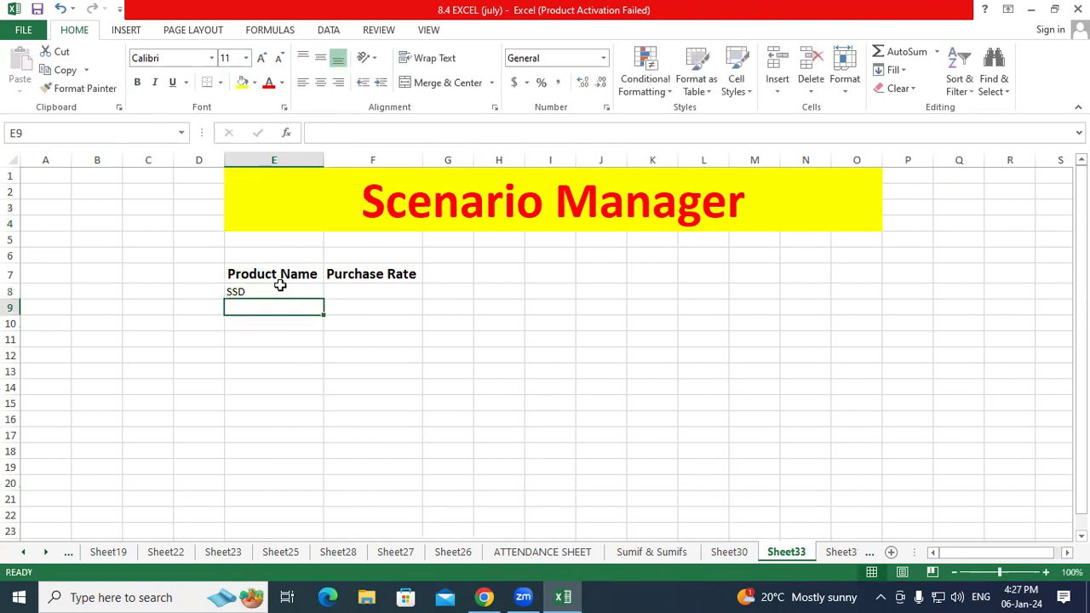
{"action": "type", "text": "HDD"}
{"action": "key", "text": "Return"}
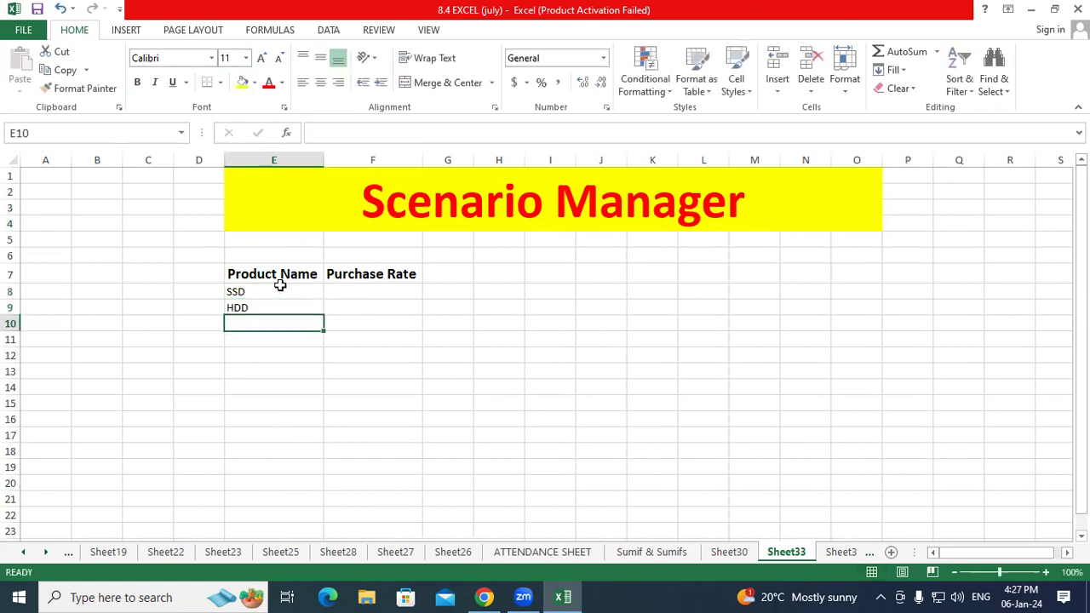
{"action": "type", "text": "LCD"}
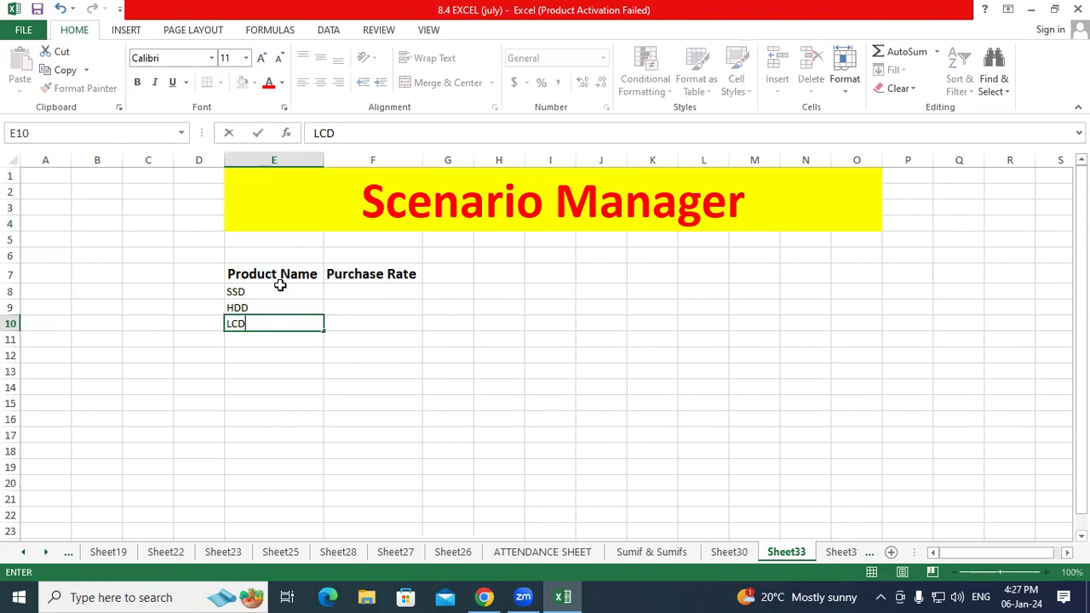
{"action": "key", "text": "Return"}
{"action": "type", "text": "TV"}
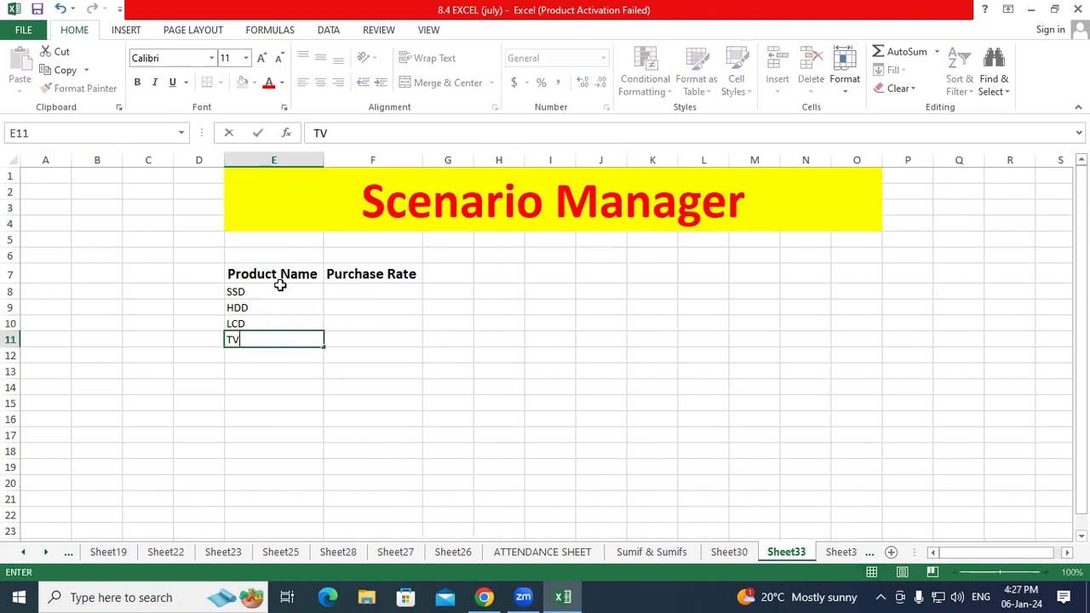
{"action": "key", "text": "Return"}
Enter the product names LED in cell E12 and BIKE in cell E13
{"action": "type", "text": "LEC"}
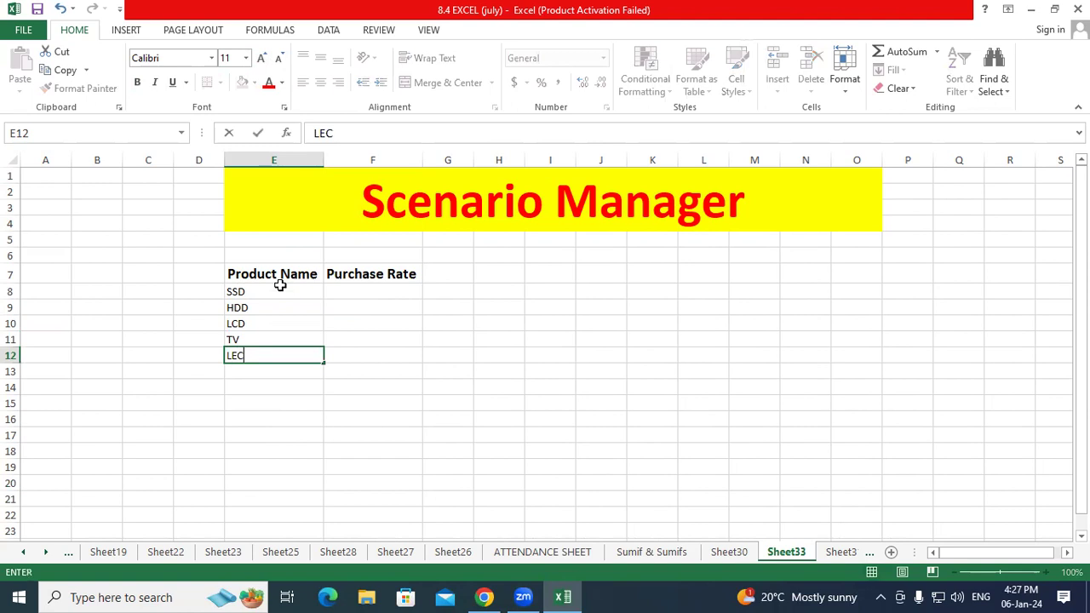
{"action": "key", "text": "Return"}
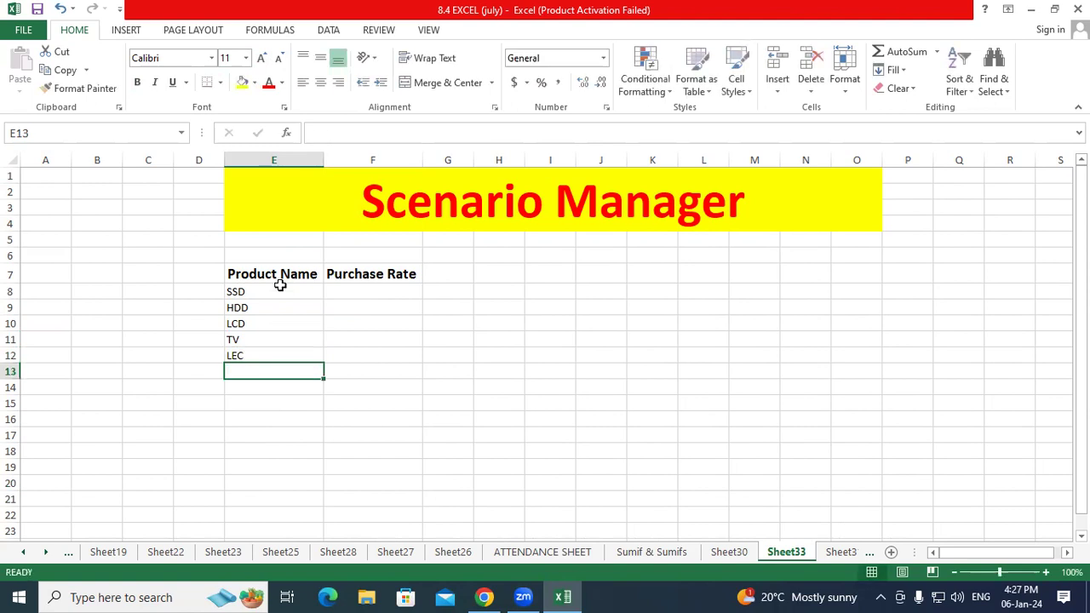
{"action": "double_click", "coordinate": [251, 355]}
{"action": "key", "text": "BackSpace"}
{"action": "type", "text": "D"}
{"action": "key", "text": "Return"}
{"action": "type", "text": "BIKE"}
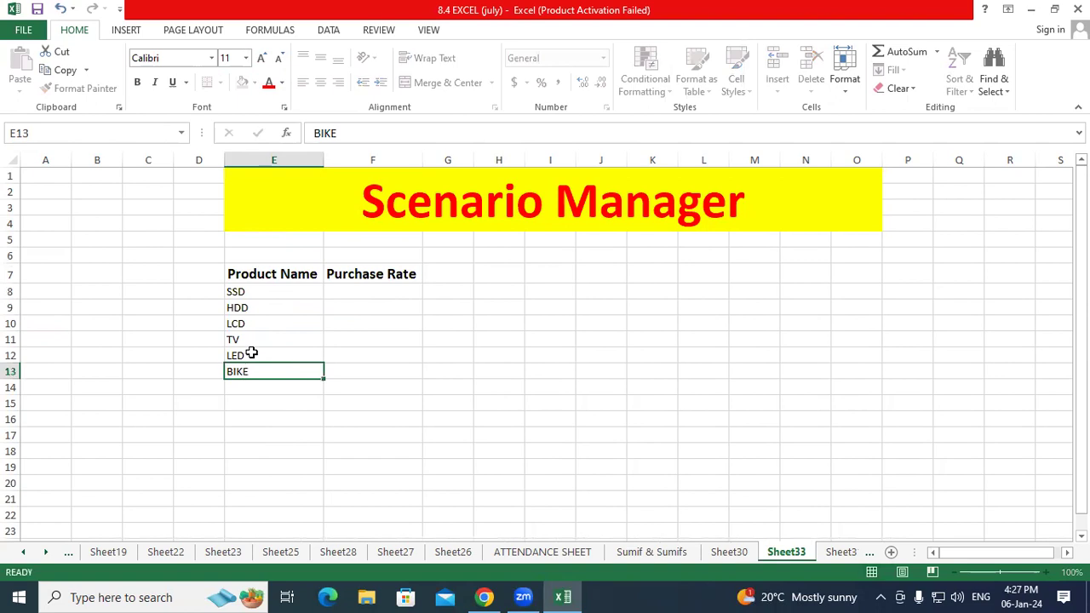
{"action": "key", "text": "Return"}
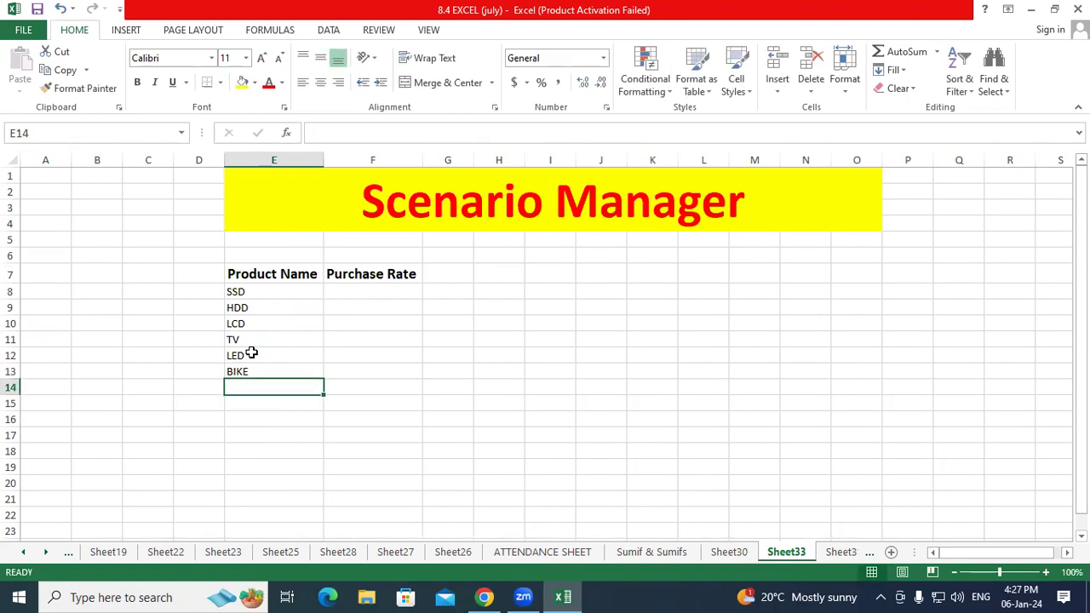
Enter the row label "Total" in cell E14, below the product names
{"action": "type", "text": "tOTA"}
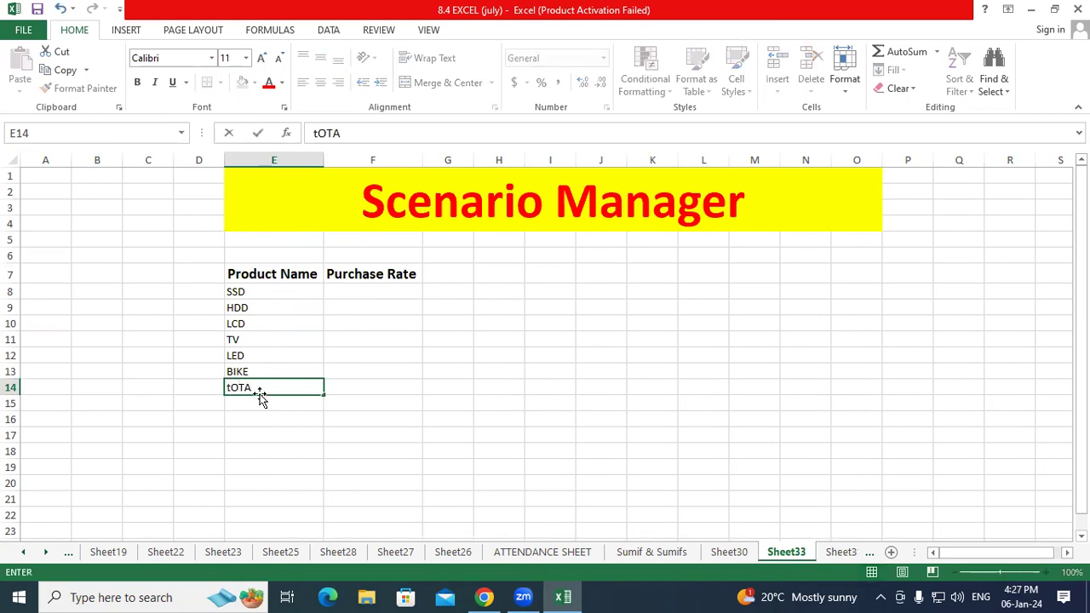
{"action": "left_click_drag", "start_coordinate": [259, 385], "coordinate": [205, 384]}
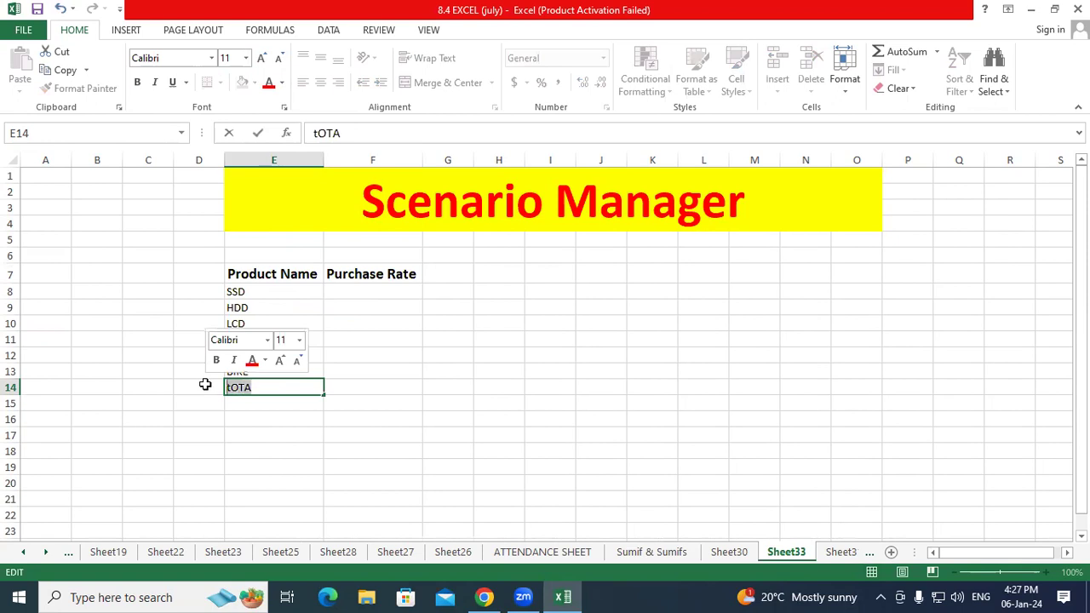
{"action": "type", "text": "Total"}
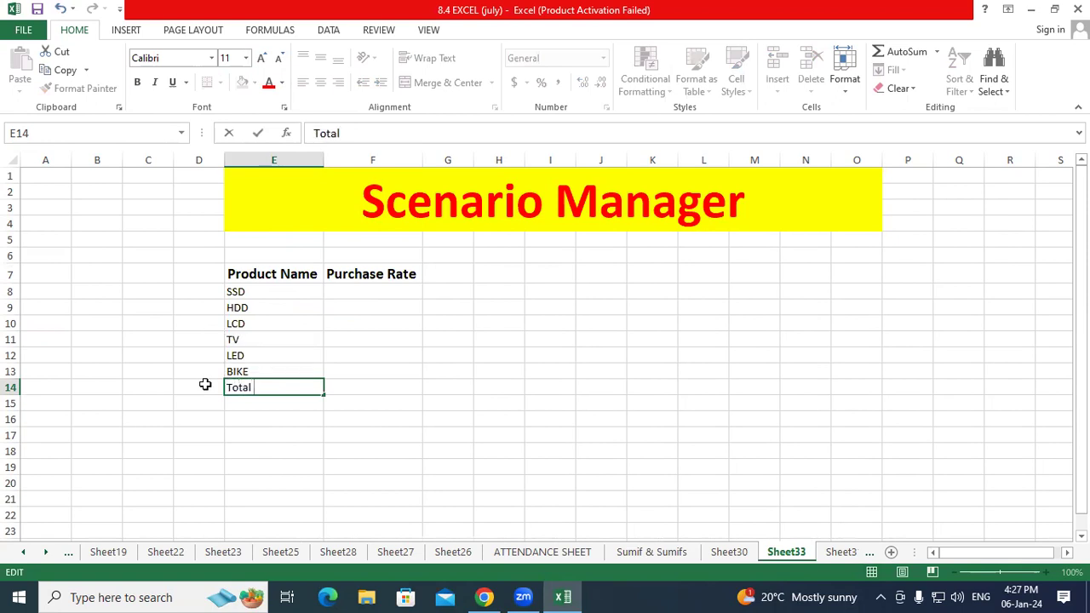
{"action": "key", "text": "Return"}
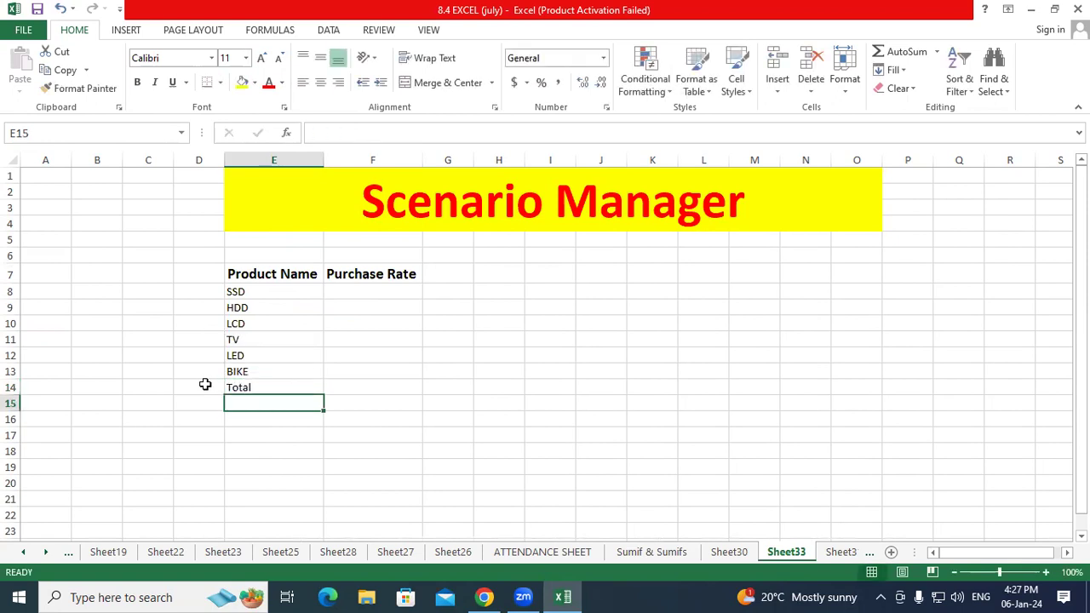
Copy the formatting of the "Product Name" heading onto the "Total" label in E14 with Format Painter
{"action": "left_click", "coordinate": [263, 276]}
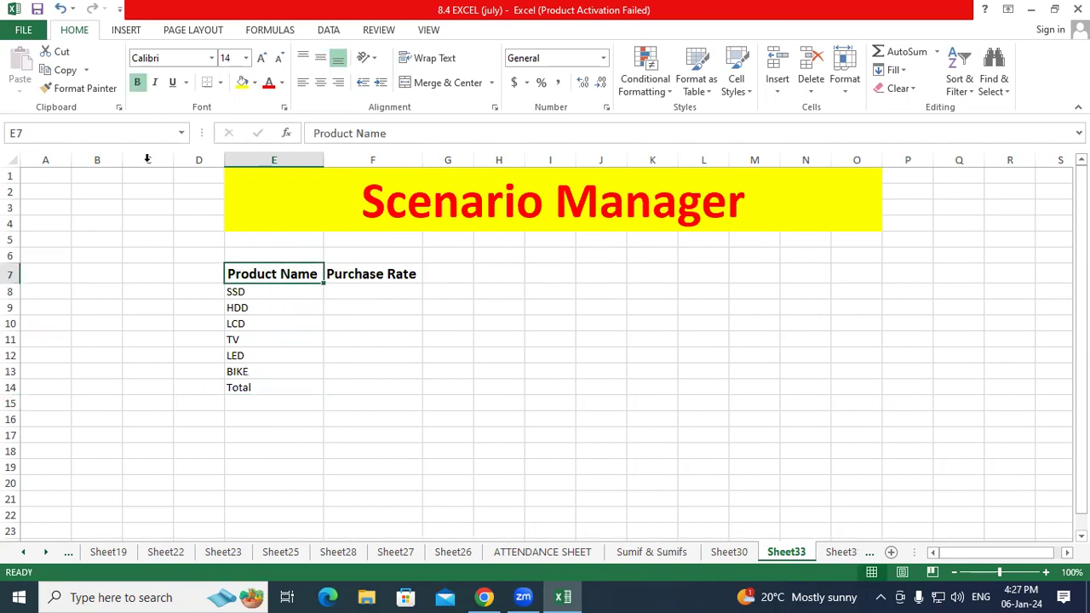
{"action": "left_click", "coordinate": [83, 88]}
{"action": "left_click", "coordinate": [247, 387]}
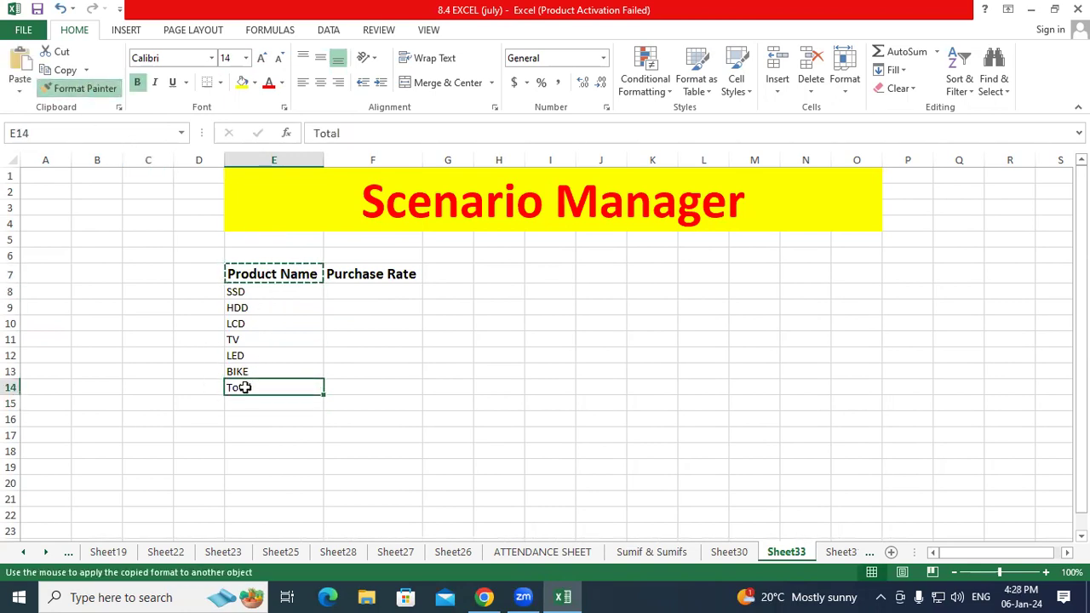
{"action": "left_click", "coordinate": [344, 384]}
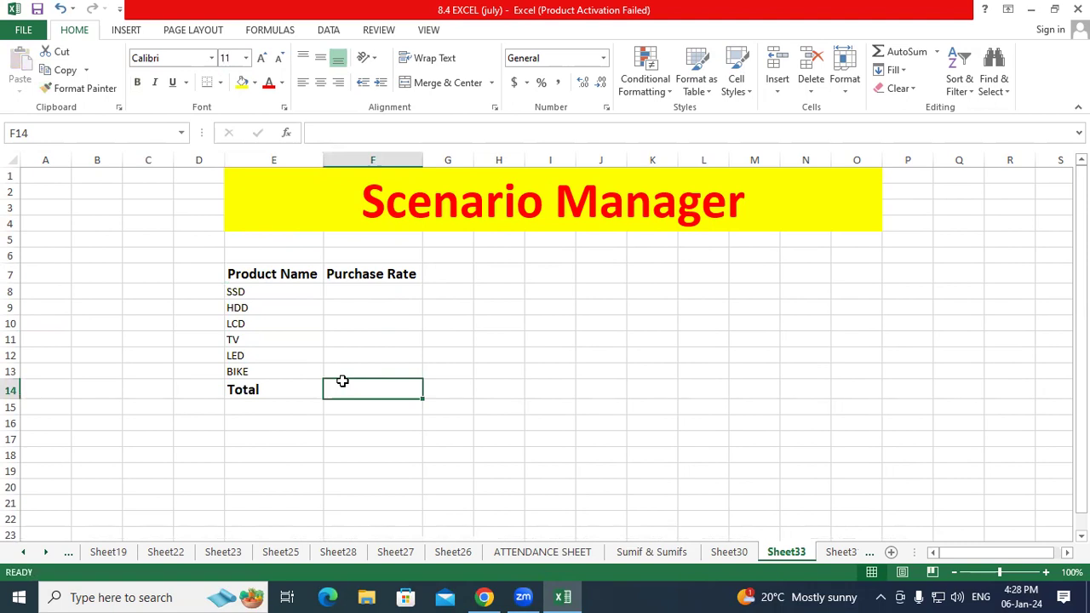
Enter the purchase rates 1500, 1000, 3000, 2000 and 4000 in cells F8 to F12
{"action": "left_click", "coordinate": [349, 292]}
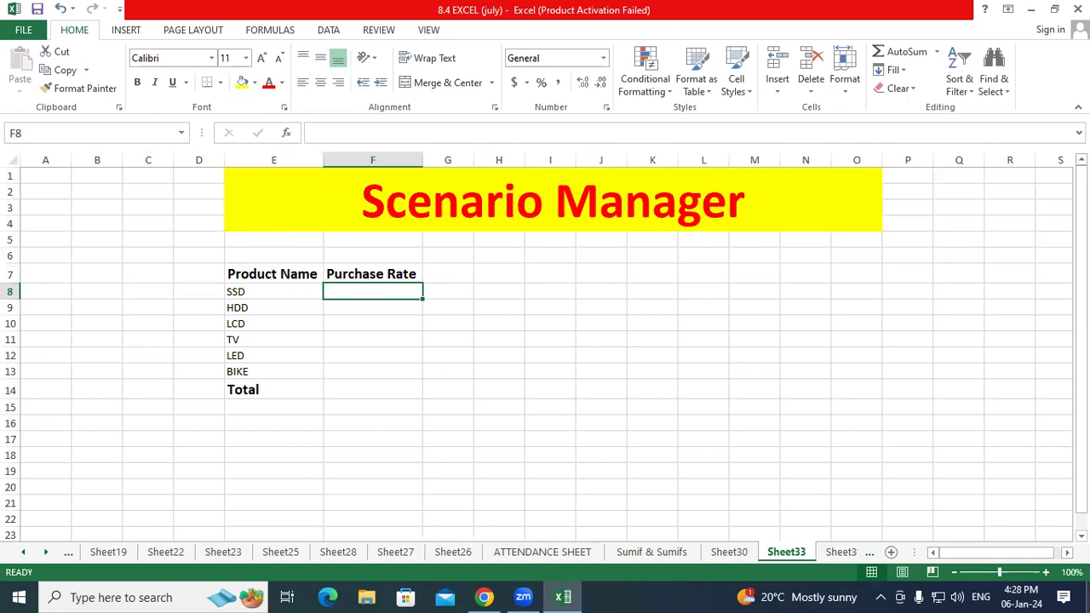
{"action": "type", "text": "1500"}
{"action": "key", "text": "Return"}
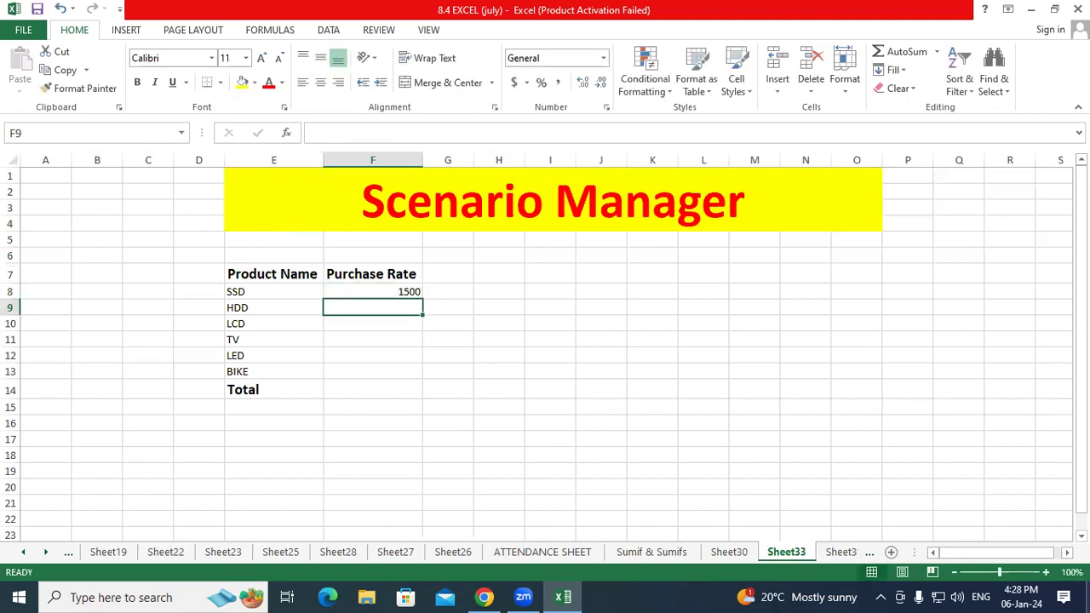
{"action": "type", "text": "1000"}
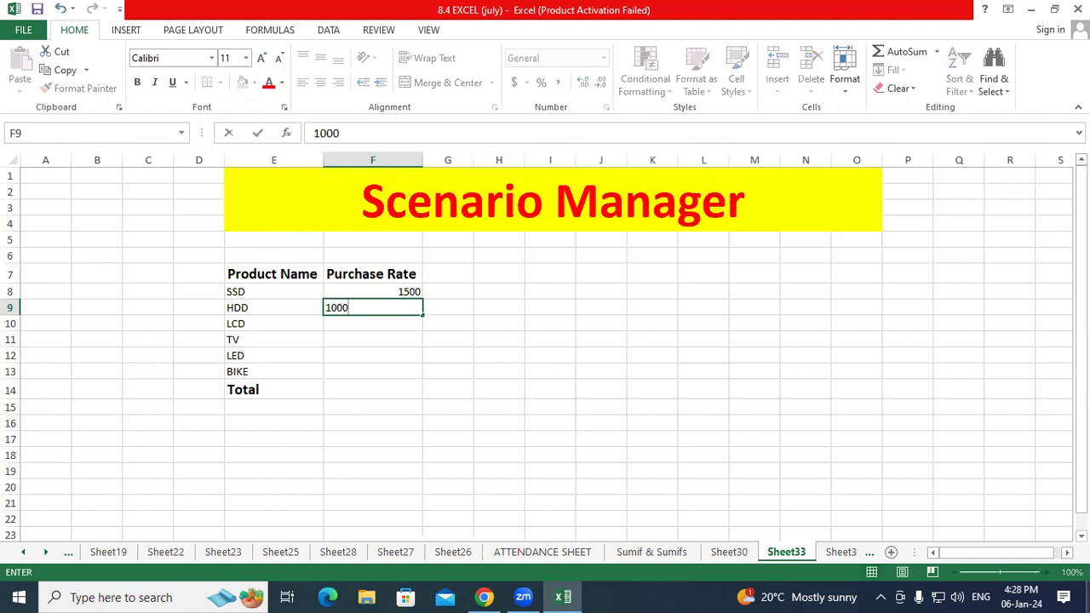
{"action": "key", "text": "Return"}
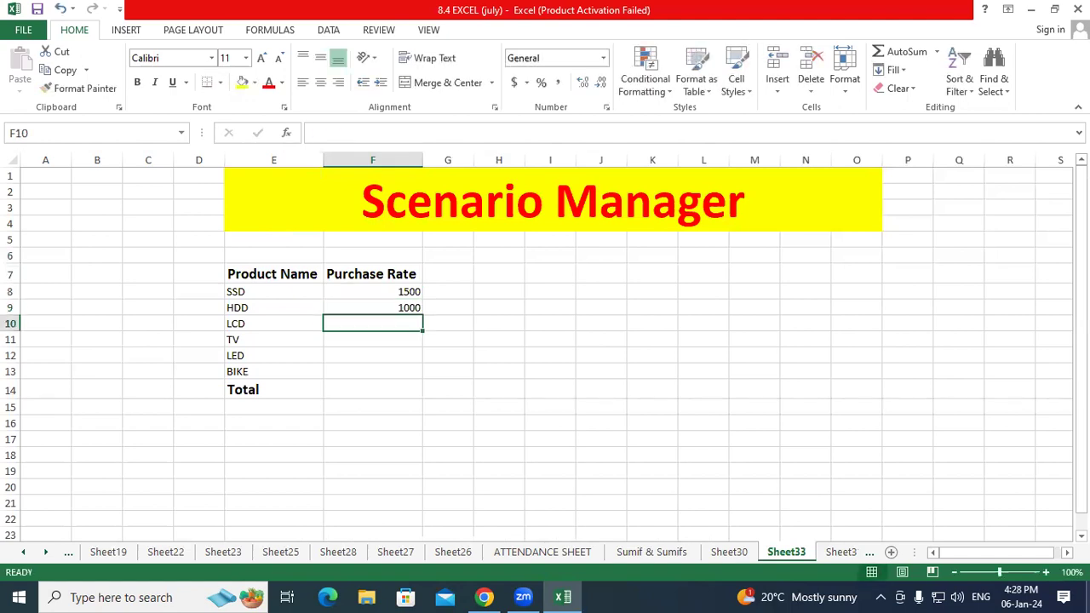
{"action": "type", "text": "3000"}
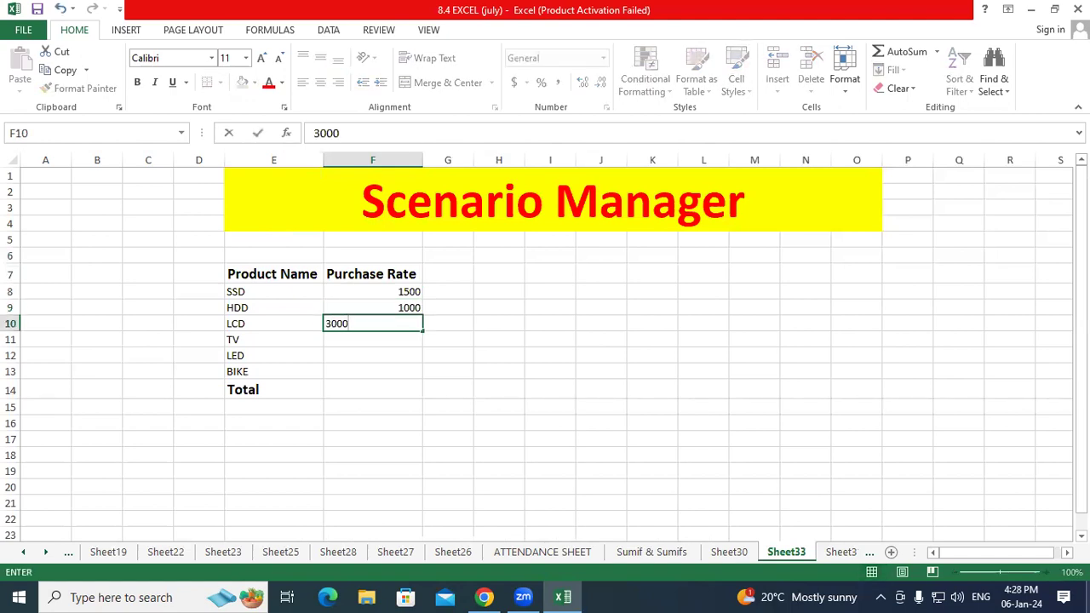
{"action": "key", "text": "Return"}
{"action": "type", "text": "2000"}
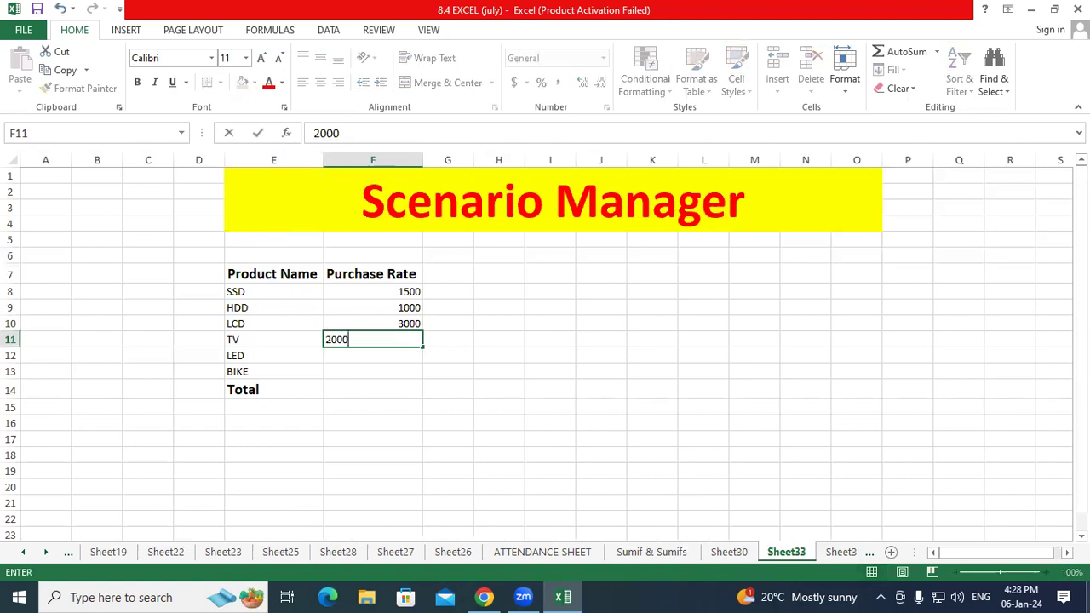
{"action": "key", "text": "Return"}
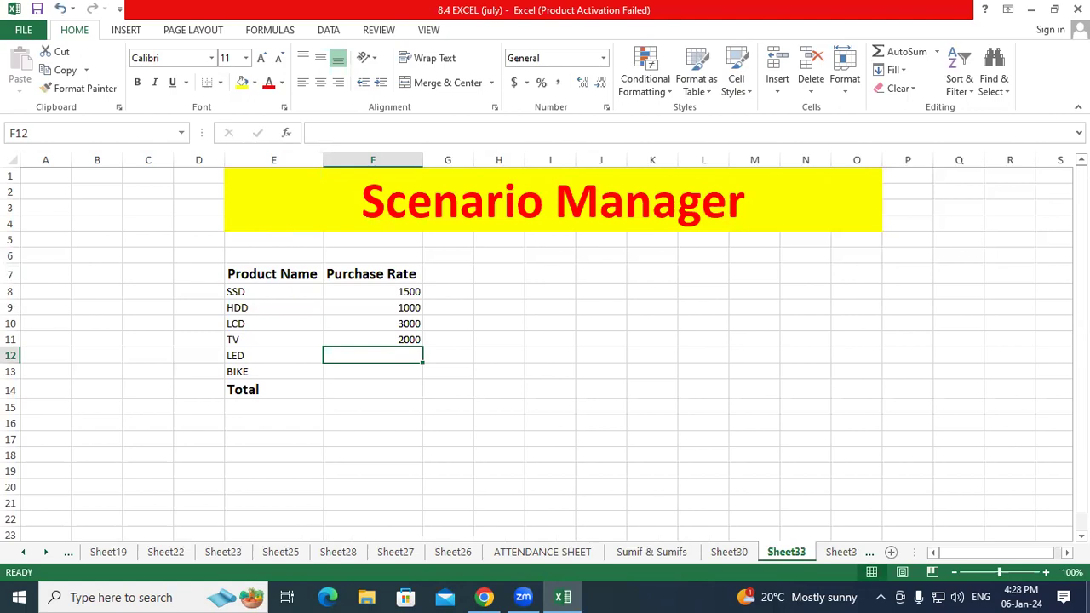
{"action": "type", "text": "4000"}
{"action": "key", "text": "Return"}
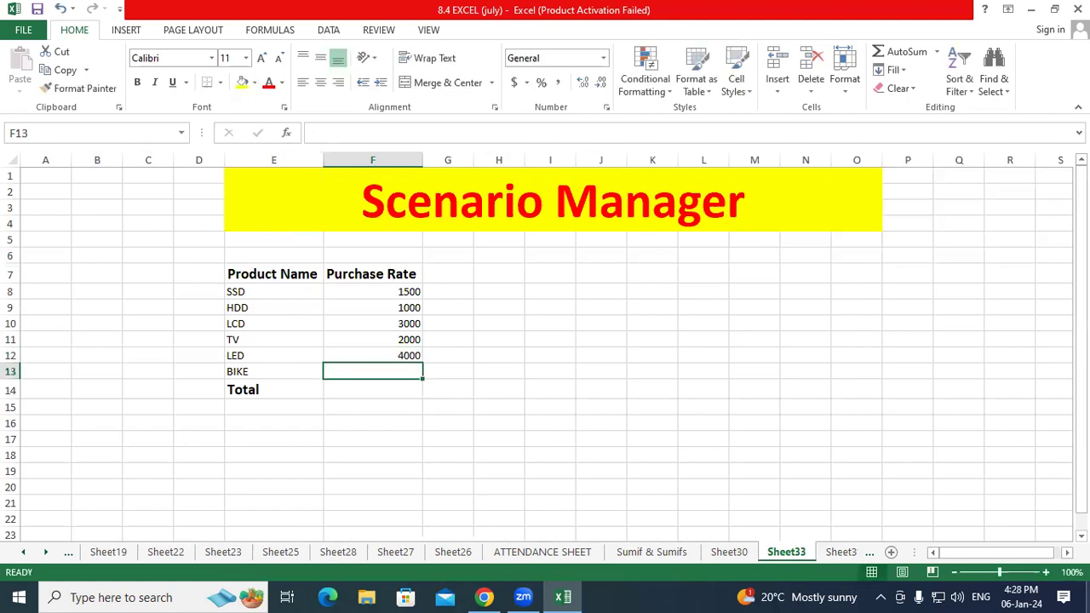
Enter 80000 as the purchase rate for BIKE in cell F13
{"action": "type", "text": "10000"}
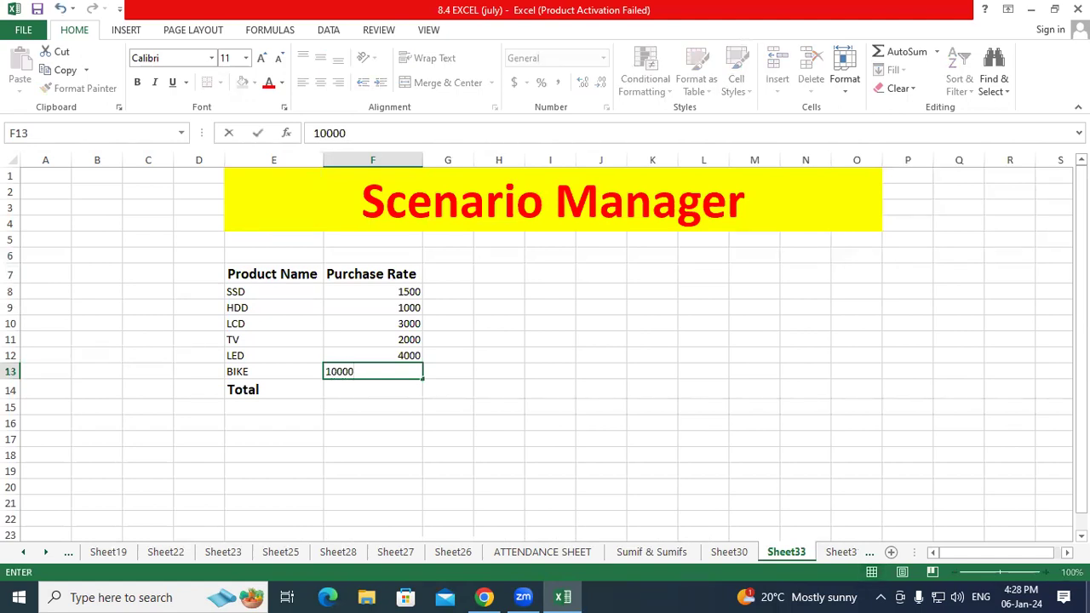
{"action": "key", "text": "BackSpace"}
{"action": "key", "text": "BackSpace"}
{"action": "key", "text": "BackSpace"}
{"action": "key", "text": "BackSpace"}
{"action": "key", "text": "BackSpace"}
{"action": "type", "text": "80000"}
{"action": "key", "text": "Return"}
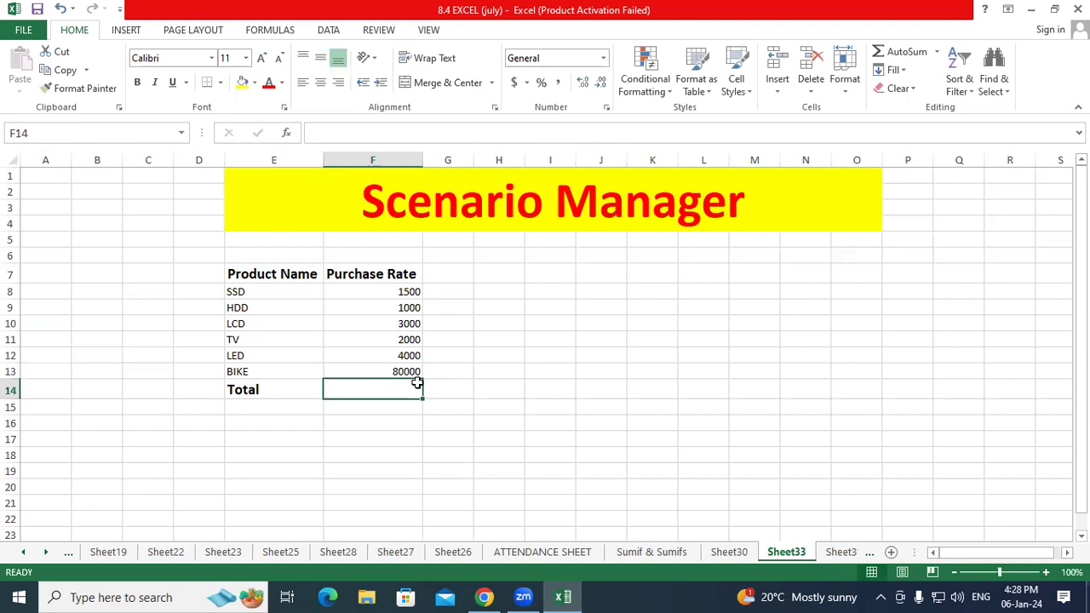
Total the purchase rates F8:F13 in cell F14 with AutoSum
{"action": "left_click_drag", "start_coordinate": [401, 293], "coordinate": [402, 383]}
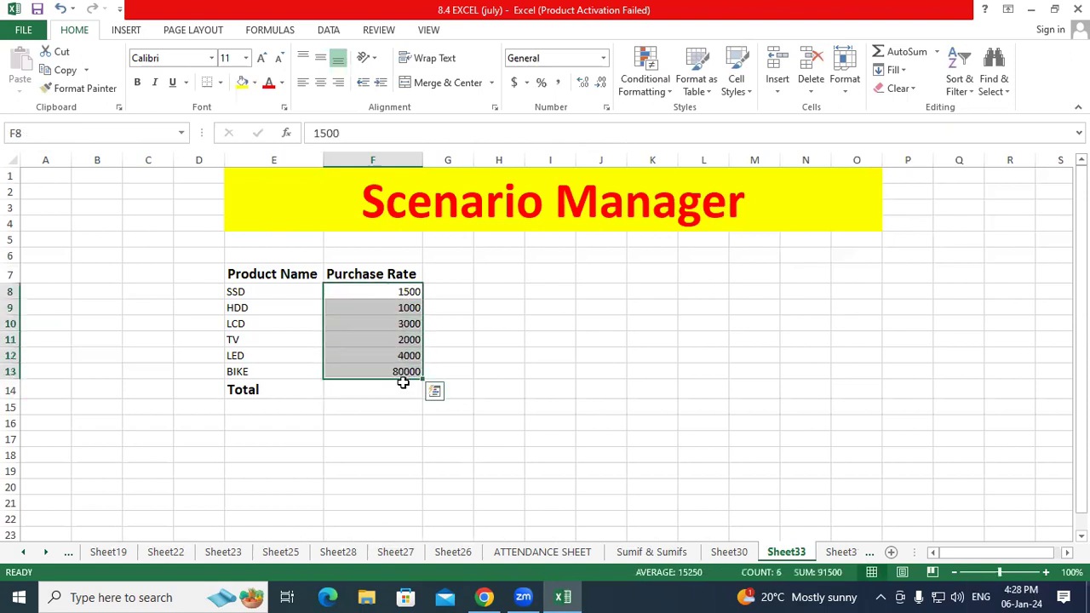
{"action": "left_click", "coordinate": [404, 386]}
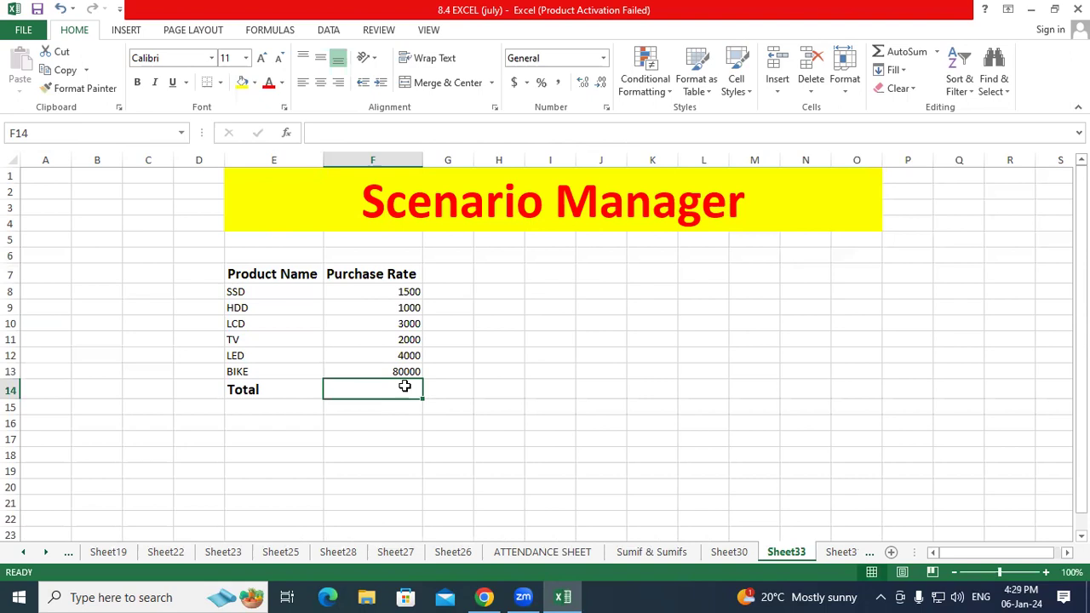
{"action": "key", "text": "alt+="}
{"action": "key", "text": "Return"}
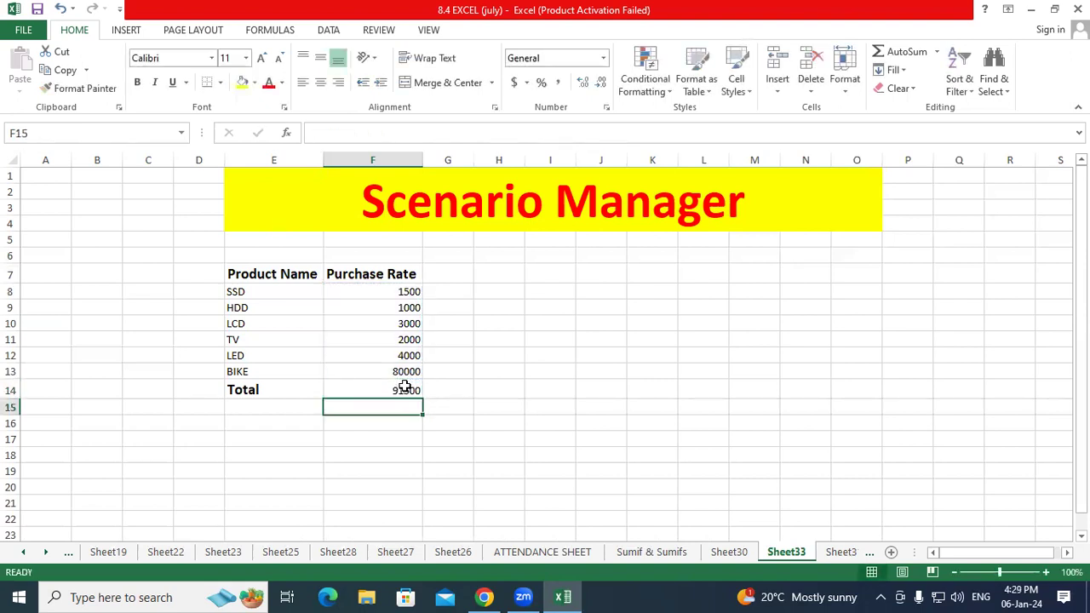
Make the total in cell F14 bold at 14 points
{"action": "left_click", "coordinate": [401, 385]}
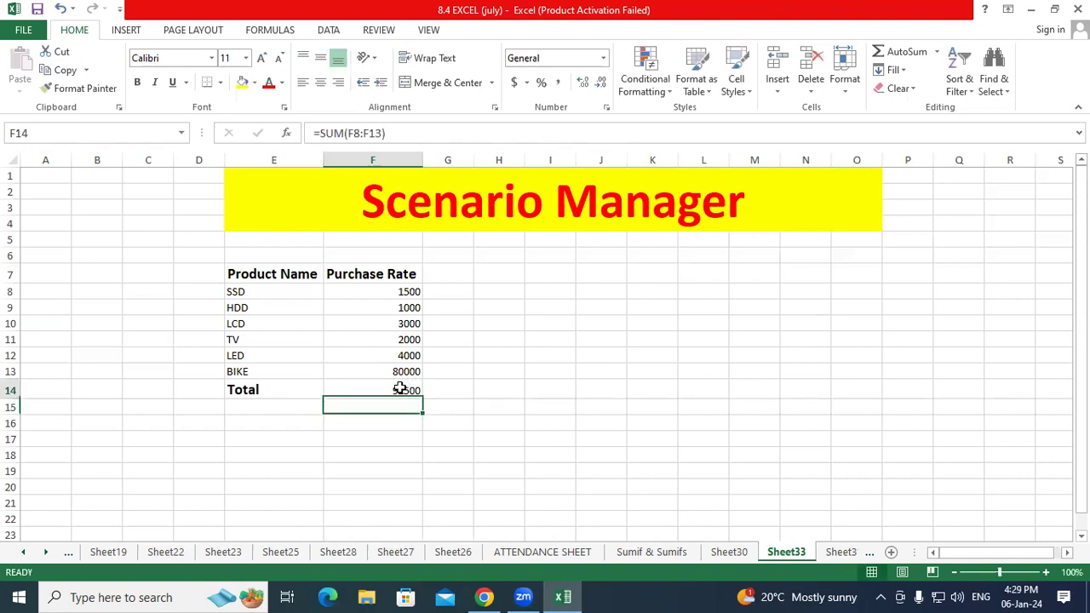
{"action": "left_click", "coordinate": [137, 81]}
{"action": "left_click", "coordinate": [262, 58]}
{"action": "left_click", "coordinate": [261, 58]}
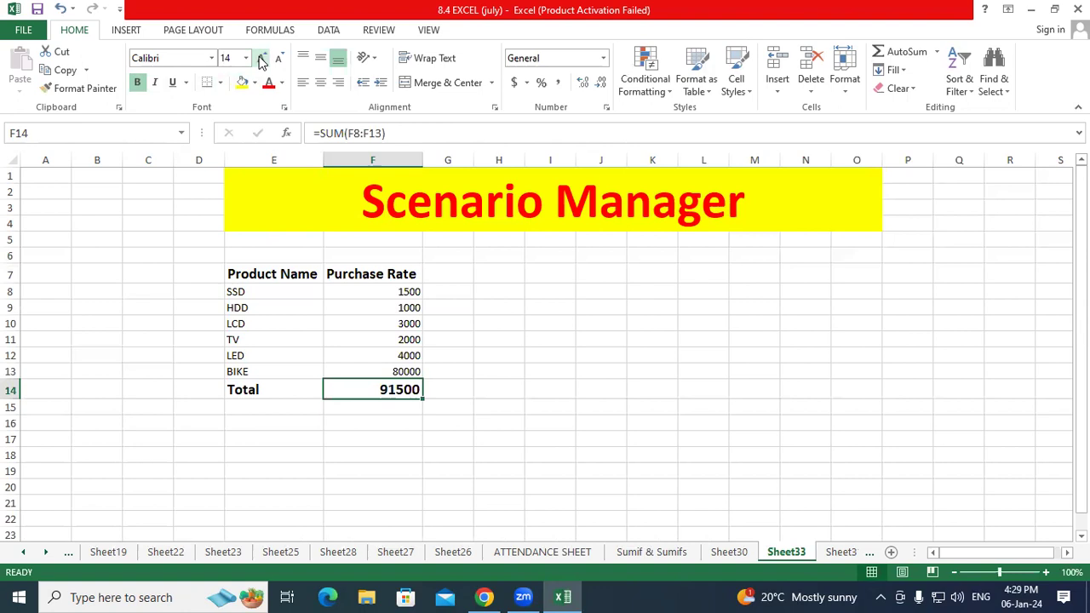
Apply all borders to the product table in E7:F14
{"action": "left_click_drag", "start_coordinate": [250, 270], "coordinate": [390, 387]}
{"action": "left_click", "coordinate": [220, 82]}
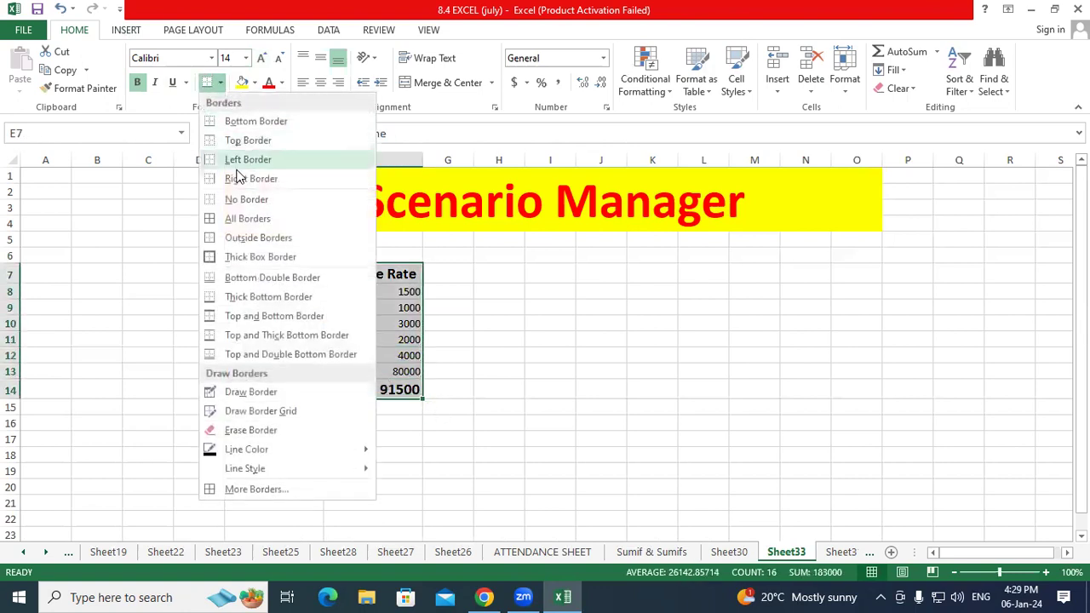
{"action": "left_click", "coordinate": [228, 218]}
{"action": "left_click", "coordinate": [489, 307]}
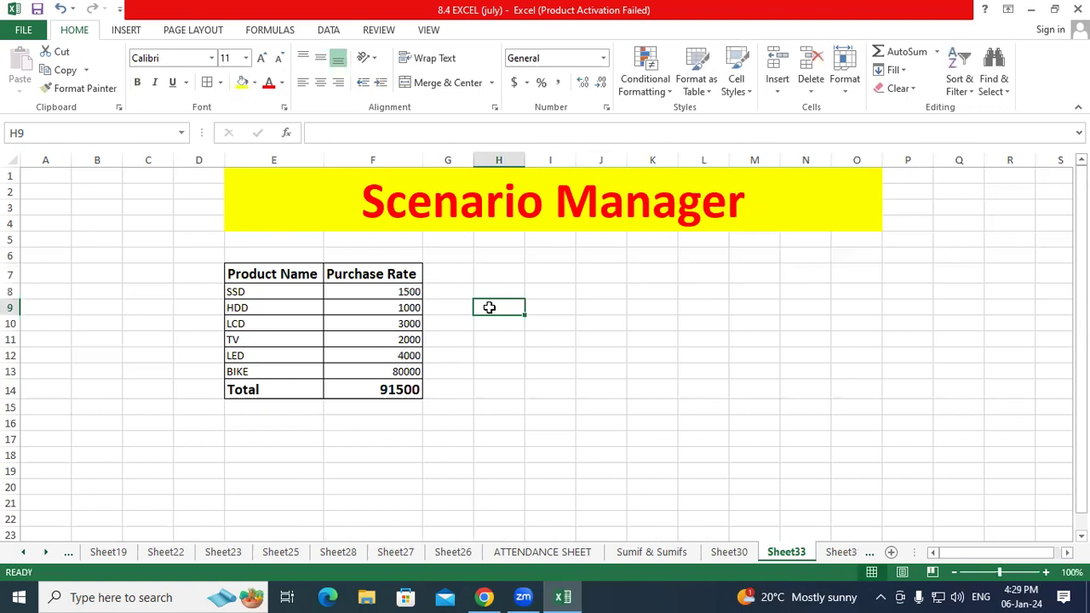
{"action": "left_click", "coordinate": [494, 290]}
{"action": "left_click_drag", "start_coordinate": [294, 273], "coordinate": [345, 274]}
{"action": "left_click", "coordinate": [317, 389]}
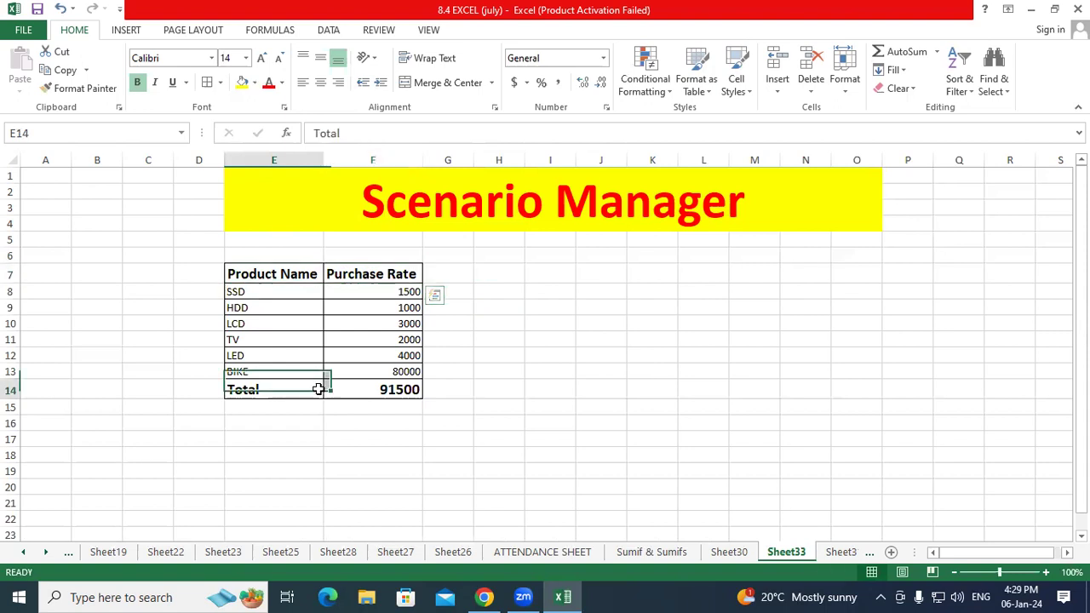
{"action": "left_click_drag", "start_coordinate": [318, 389], "coordinate": [361, 385]}
Open the What-If Scenario Manager for the product names and rates in E8:F13, keeping the table in view
{"action": "left_click_drag", "start_coordinate": [260, 293], "coordinate": [366, 372]}
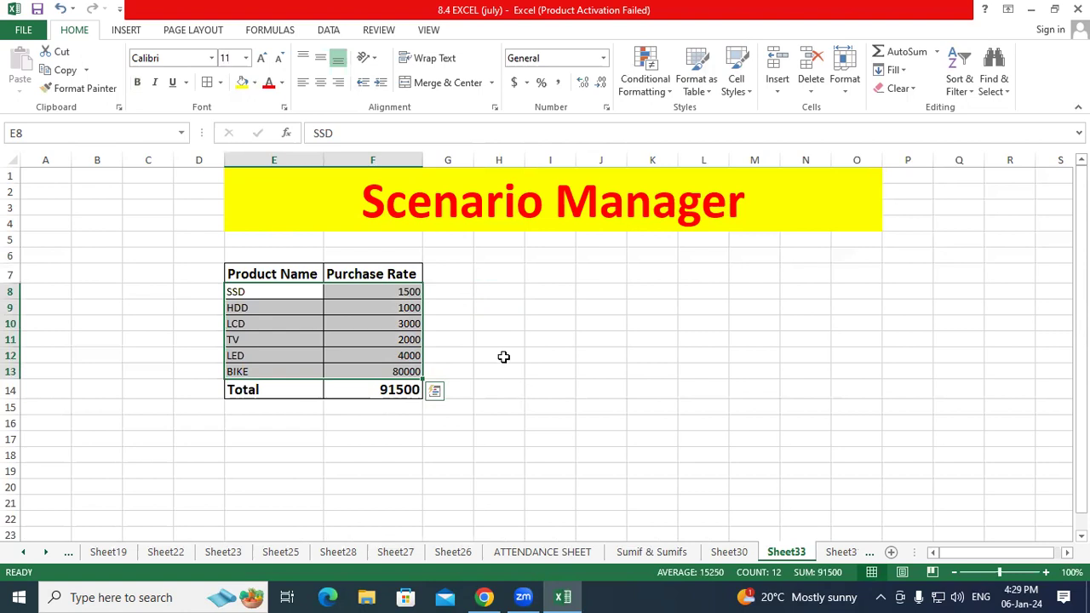
{"action": "left_click", "coordinate": [329, 31]}
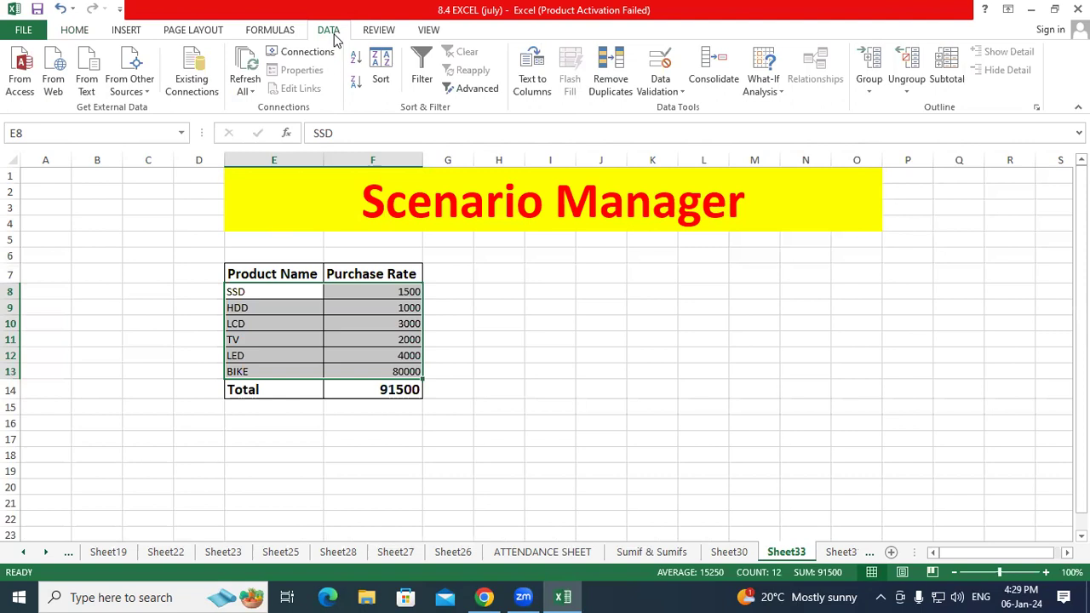
{"action": "left_click", "coordinate": [762, 92]}
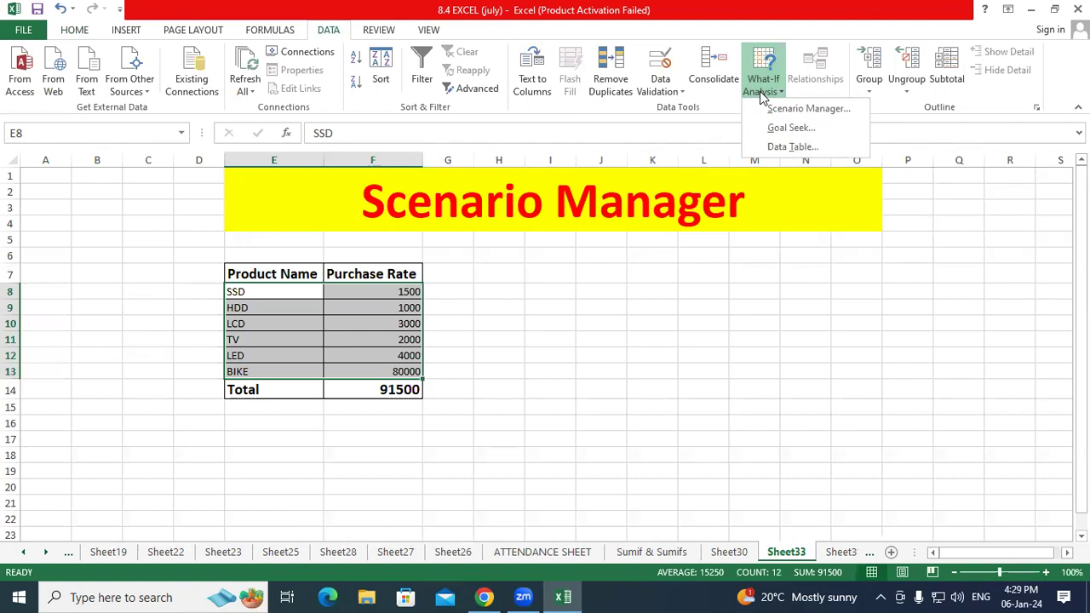
{"action": "left_click", "coordinate": [809, 116]}
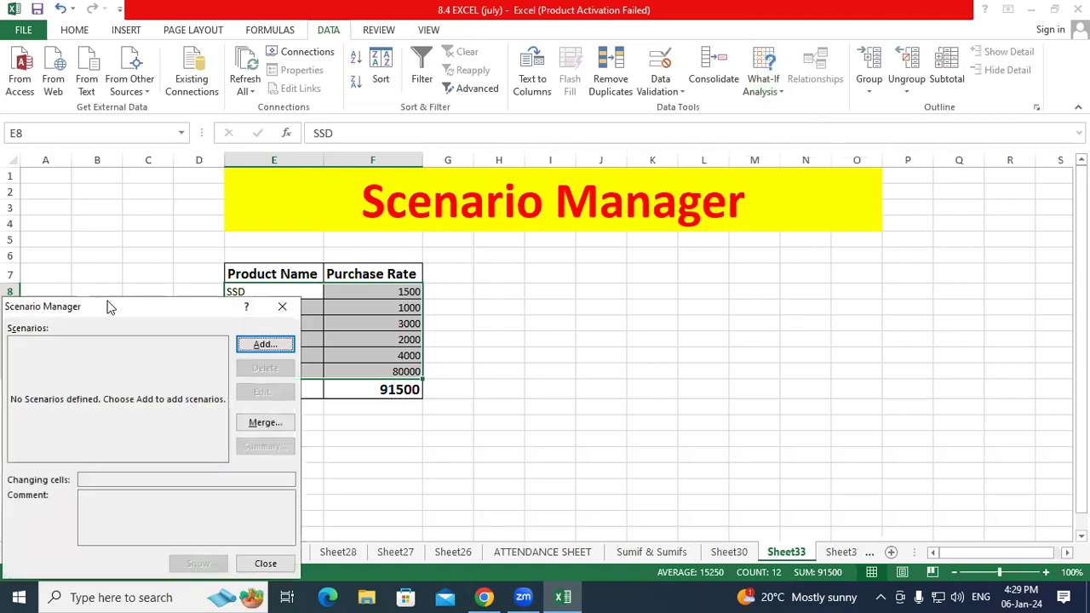
{"action": "left_click_drag", "start_coordinate": [115, 315], "coordinate": [680, 99]}
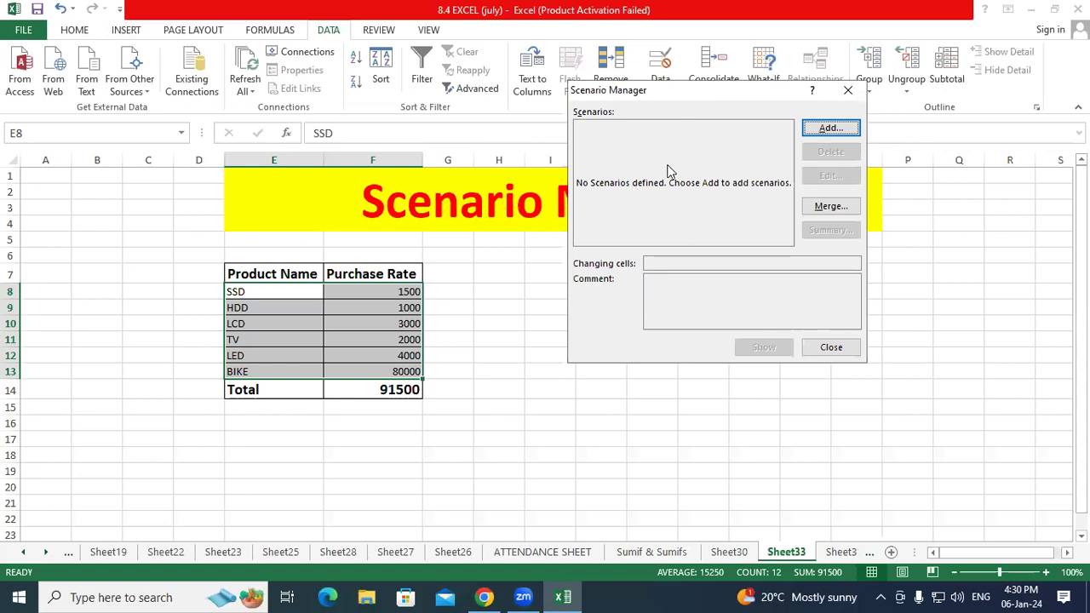
Add a scenario named "Sale With Dic" with E8:F13 as the changing cells
{"action": "left_click", "coordinate": [829, 128]}
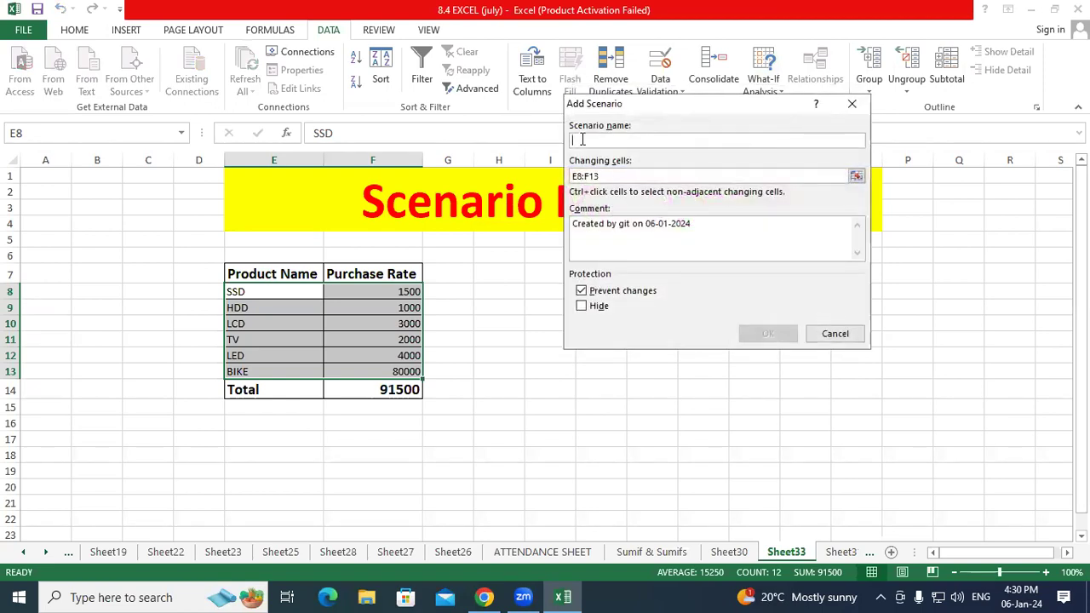
{"action": "type", "text": "S"}
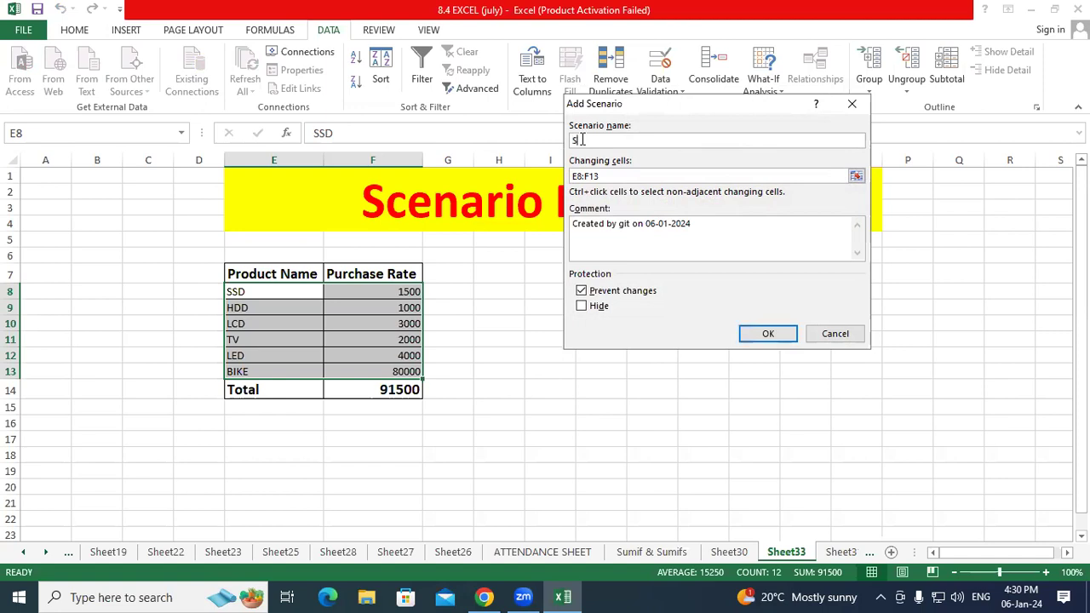
{"action": "type", "text": "ale Wit"}
{"action": "type", "text": "h Dic"}
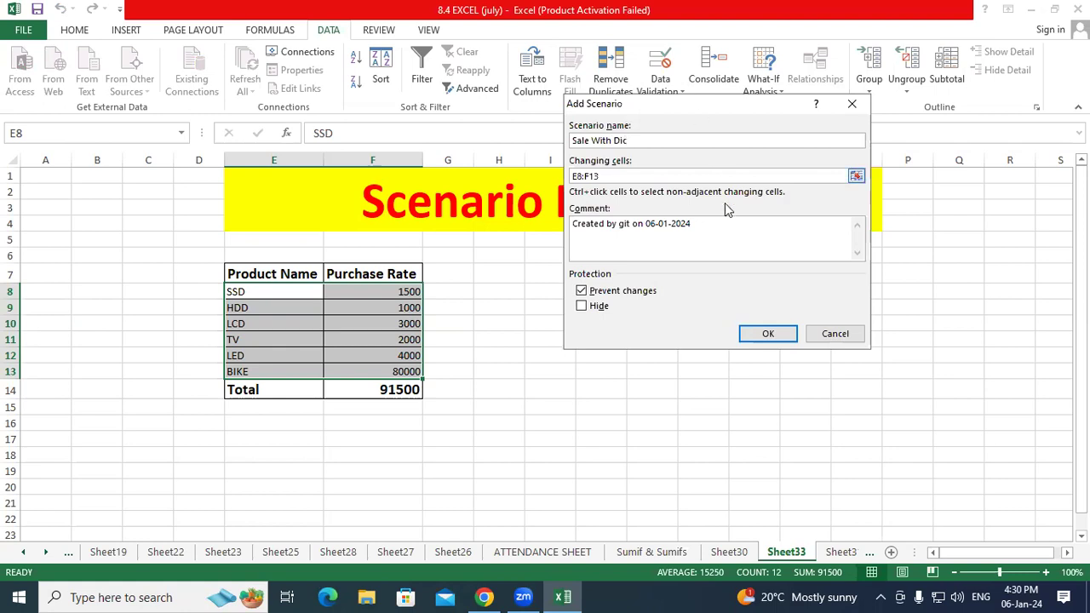
{"action": "left_click", "coordinate": [765, 334]}
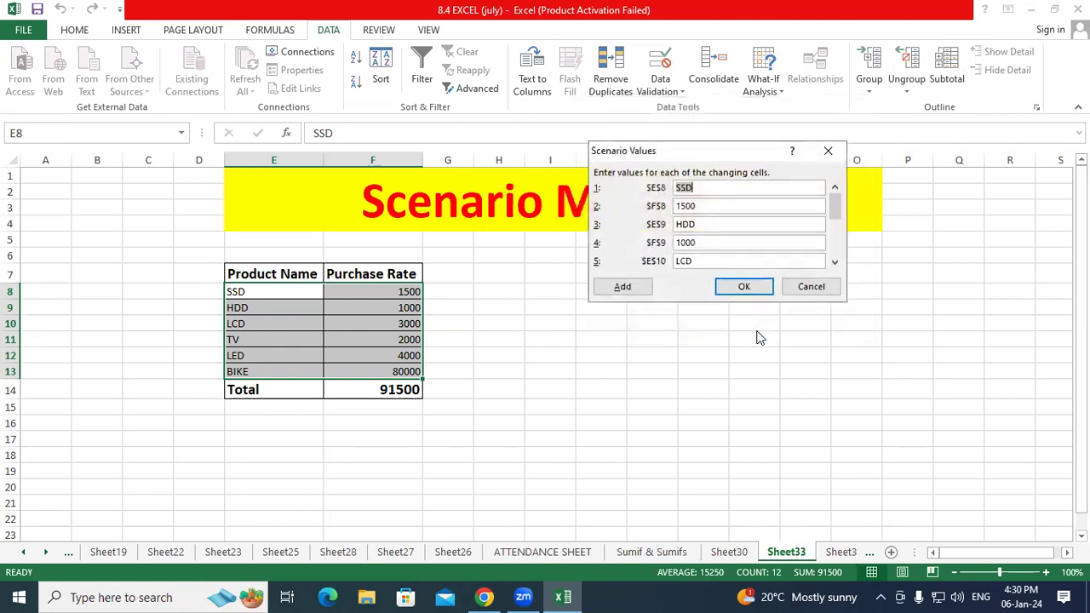
Set the Sale With Dic scenario values to 2000 for F8 and 1500 for F9
{"action": "left_click_drag", "start_coordinate": [697, 208], "coordinate": [682, 209]}
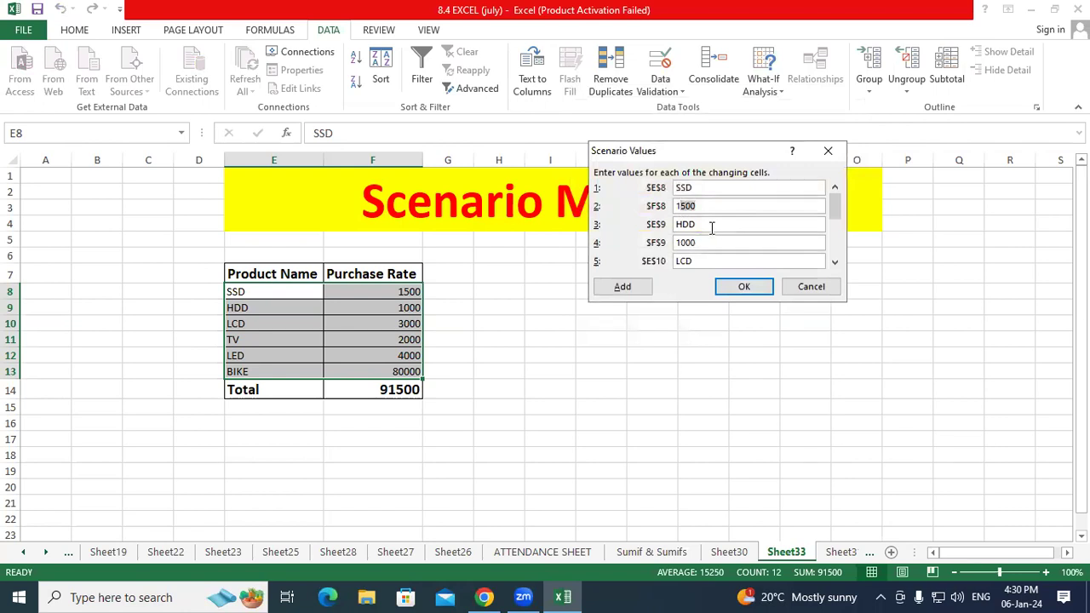
{"action": "left_click", "coordinate": [703, 208]}
{"action": "left_click_drag", "start_coordinate": [703, 208], "coordinate": [661, 210]}
{"action": "type", "text": "2000"}
{"action": "left_click_drag", "start_coordinate": [717, 245], "coordinate": [663, 243]}
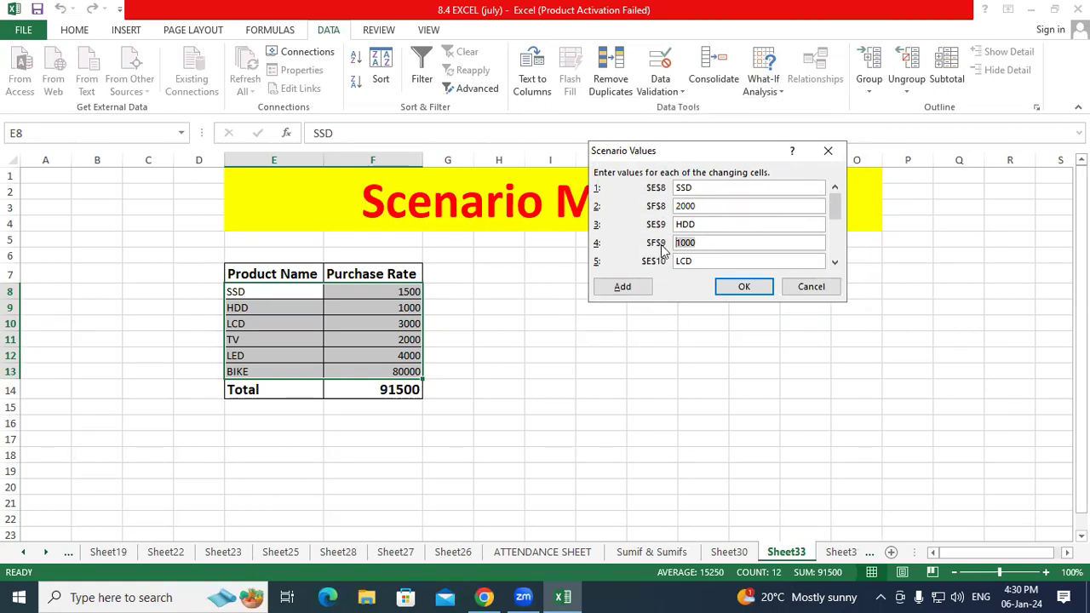
{"action": "type", "text": "1500"}
Set the Sale With Dic scenario values to 3500 for F10, 2500 for F11 and 4500 for F12
{"action": "left_click", "coordinate": [834, 263]}
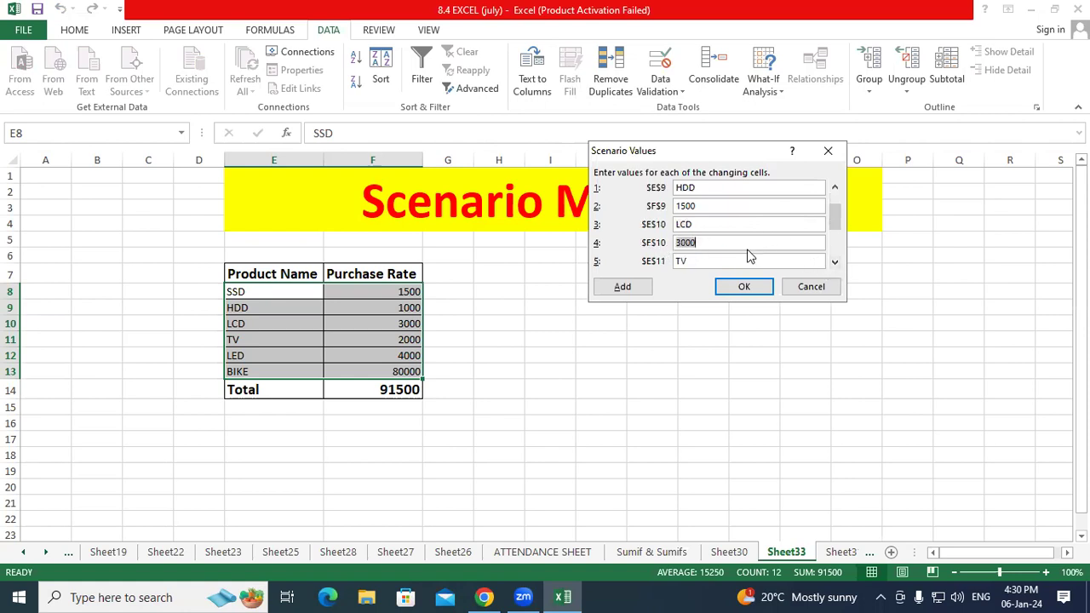
{"action": "type", "text": "3500"}
{"action": "left_click", "coordinate": [835, 263]}
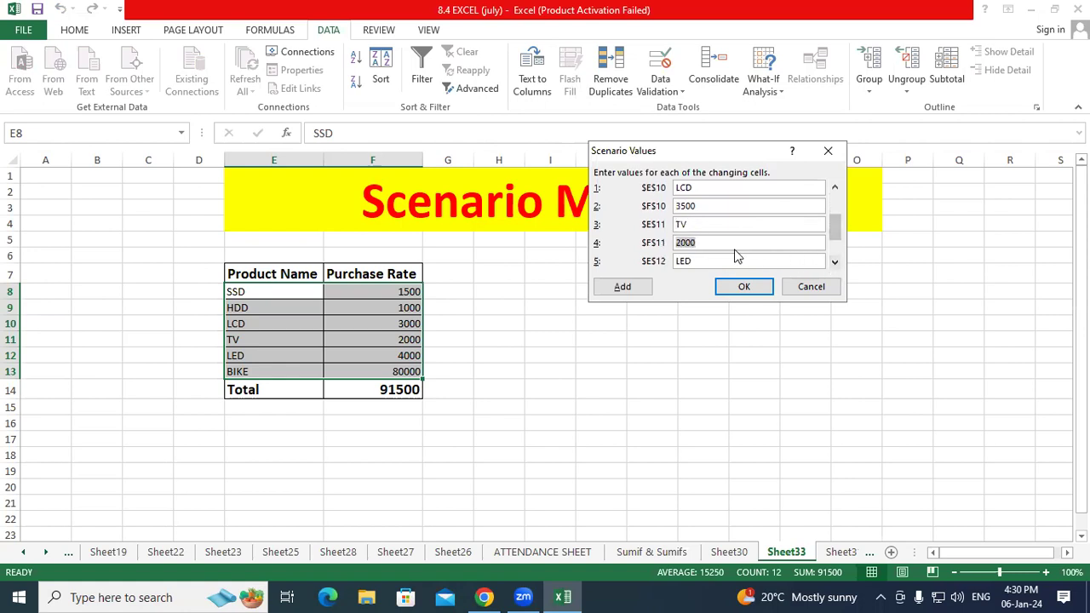
{"action": "type", "text": "2500"}
{"action": "left_click", "coordinate": [835, 263]}
{"action": "left_click", "coordinate": [835, 263]}
{"action": "type", "text": "4500"}
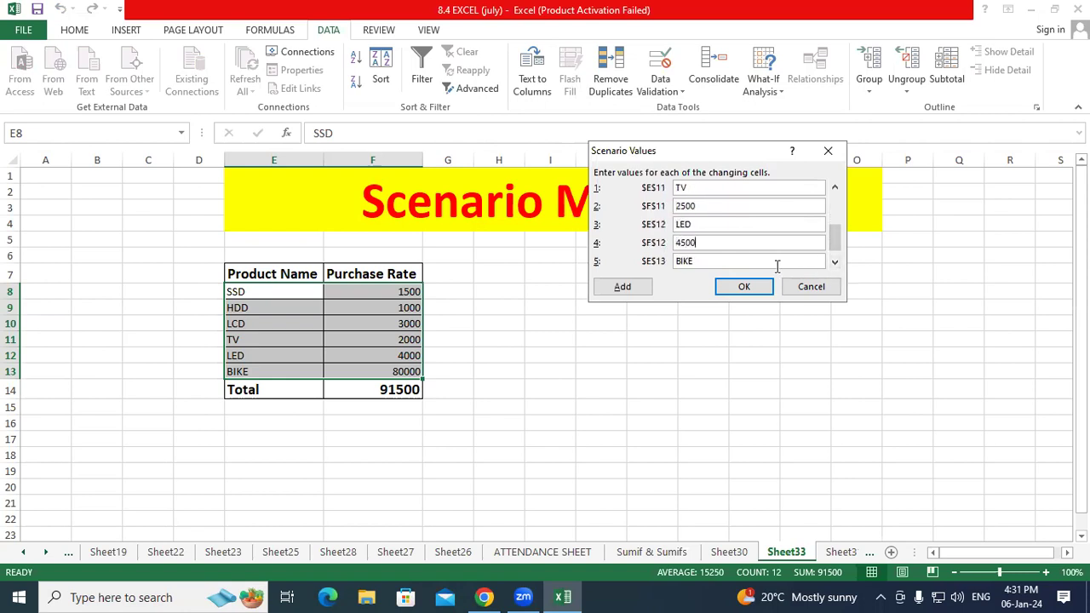
Set the F13 value for BIKE to 85000 and save the Sale With Dic scenario
{"action": "left_click", "coordinate": [834, 263]}
{"action": "key", "text": "Tab"}
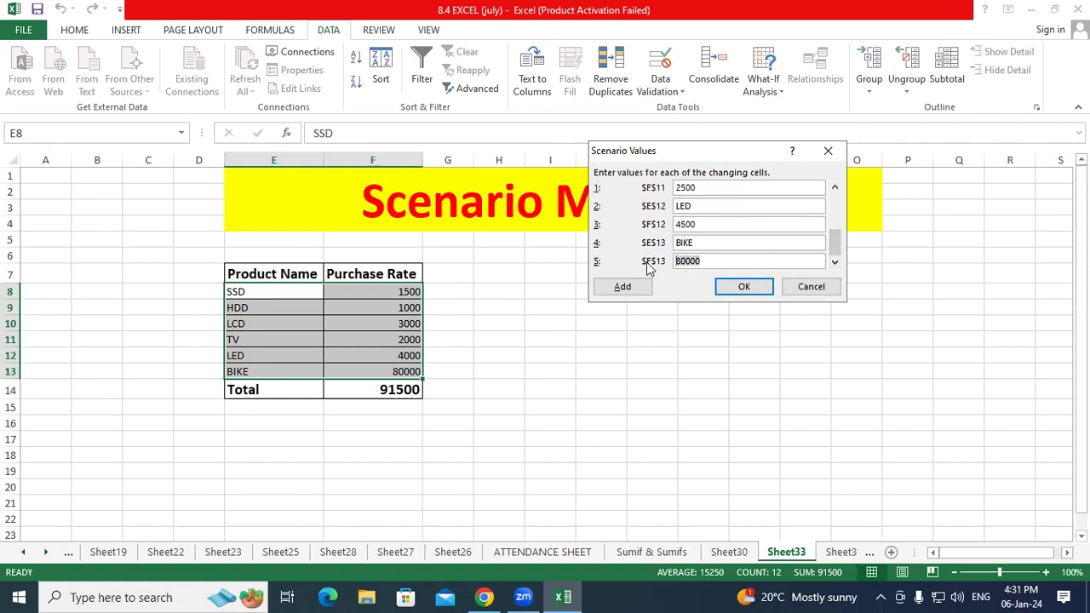
{"action": "type", "text": "85000"}
{"action": "left_click", "coordinate": [737, 288]}
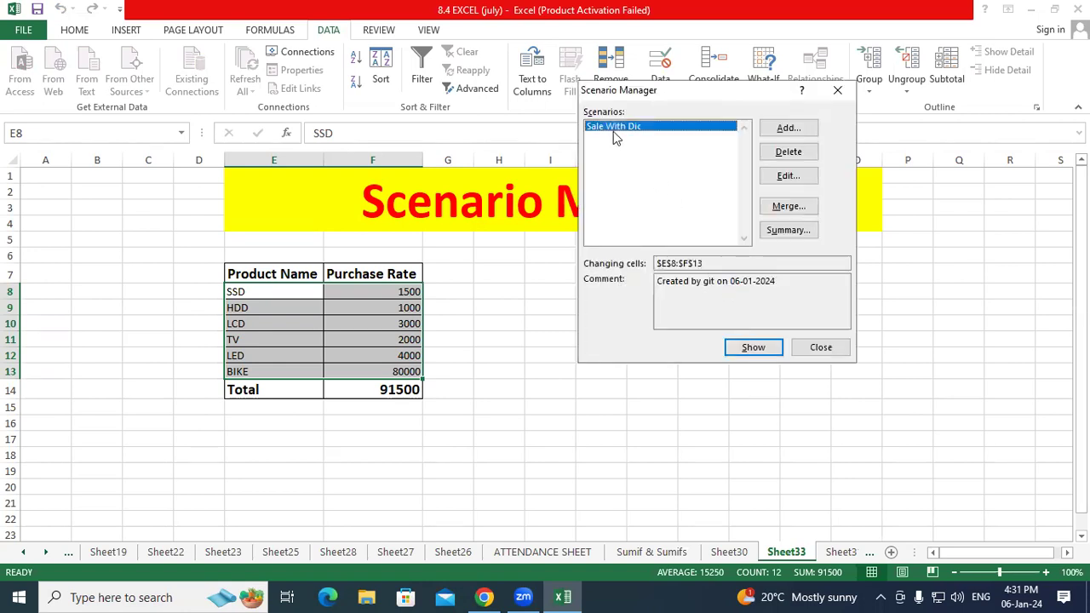
Add a second scenario named "Sale Price" with E8:F13 as the changing cells
{"action": "left_click", "coordinate": [780, 130]}
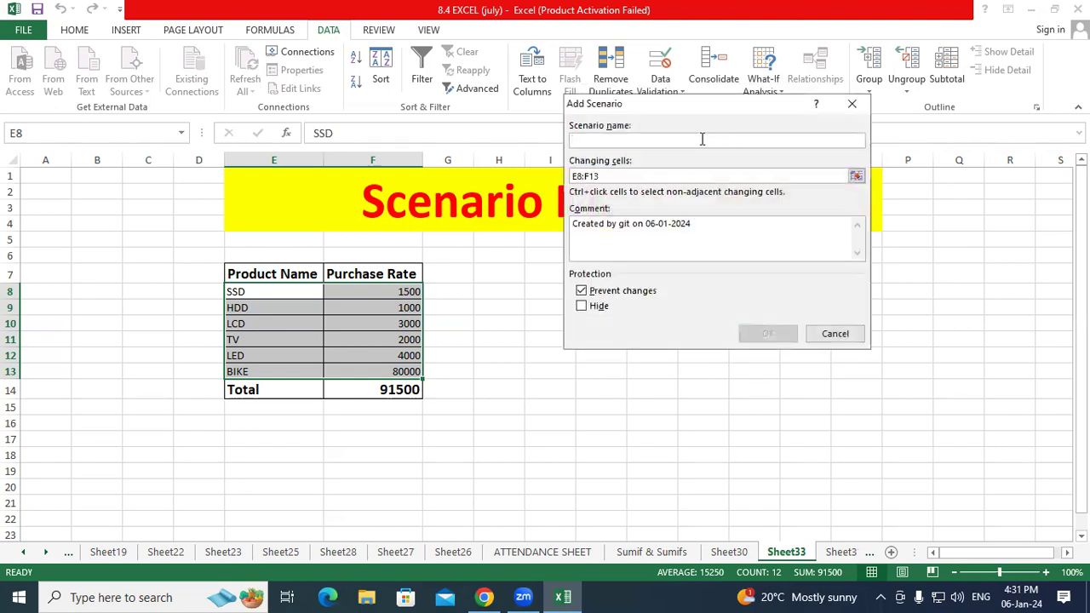
{"action": "type", "text": "Sal"}
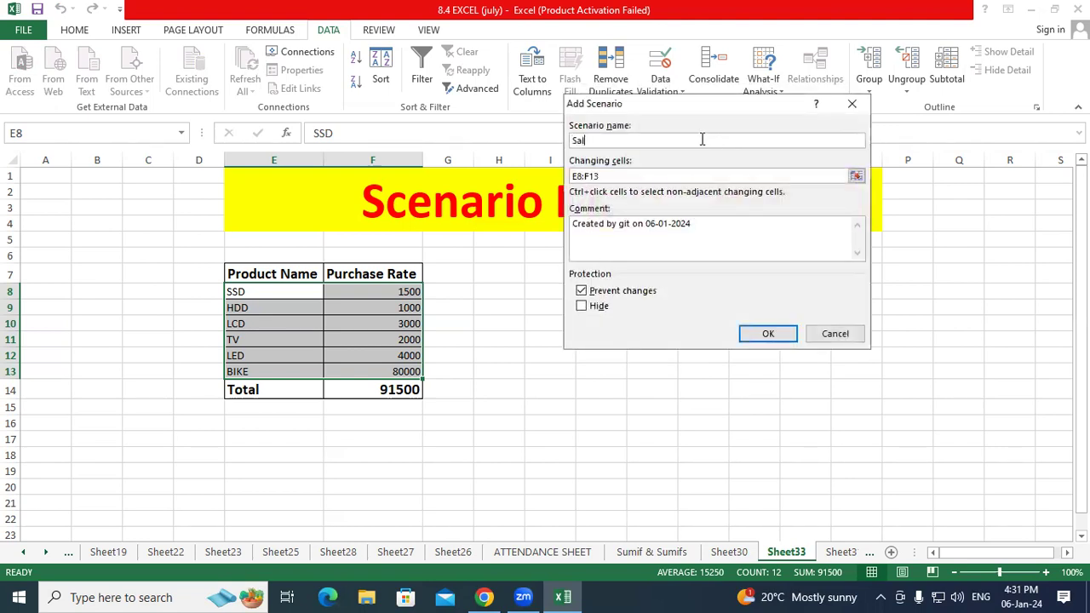
{"action": "type", "text": "e Price"}
{"action": "left_click", "coordinate": [768, 335]}
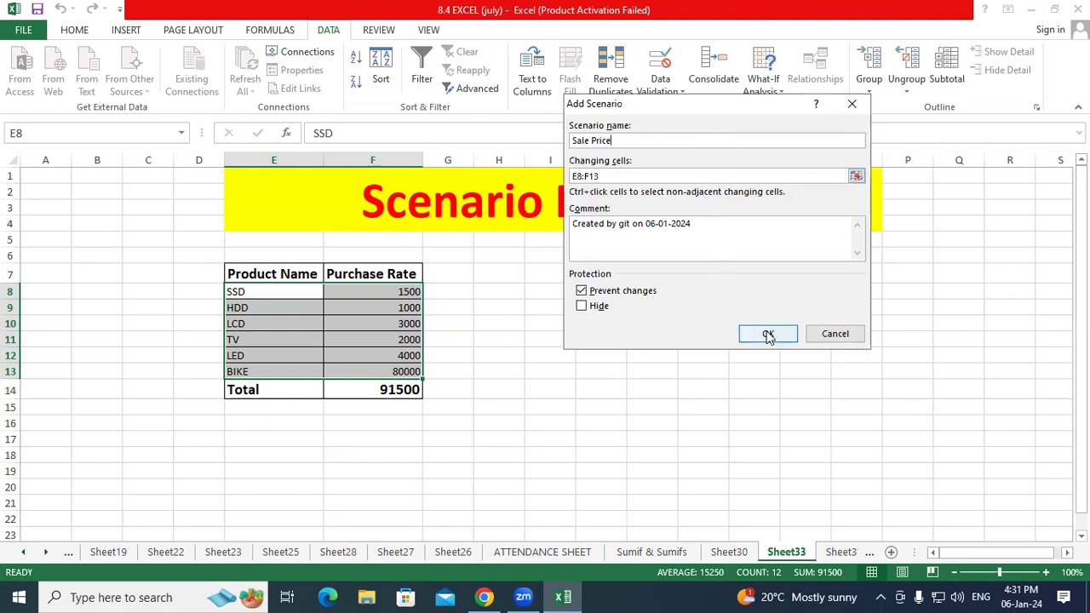
Set the Sale Price scenario values to 2500 for F8 and 2000 for F9
{"action": "left_click", "coordinate": [712, 205]}
{"action": "double_click", "coordinate": [712, 205]}
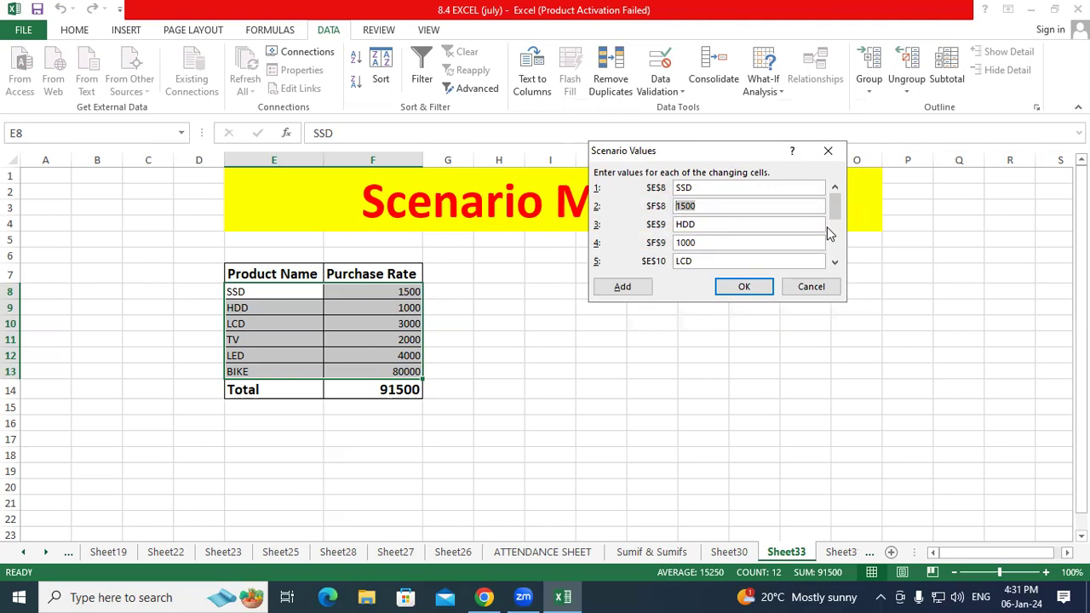
{"action": "type", "text": "35"}
{"action": "key", "text": "BackSpace"}
{"action": "key", "text": "BackSpace"}
{"action": "type", "text": "2500"}
{"action": "left_click_drag", "start_coordinate": [701, 243], "coordinate": [677, 247]}
{"action": "type", "text": "2000"}
Set the Sale Price scenario values to 4000 for F10 and 90000 for F13, and save the scenario
{"action": "left_click", "coordinate": [835, 261]}
{"action": "left_click", "coordinate": [835, 261]}
{"action": "type", "text": "4000"}
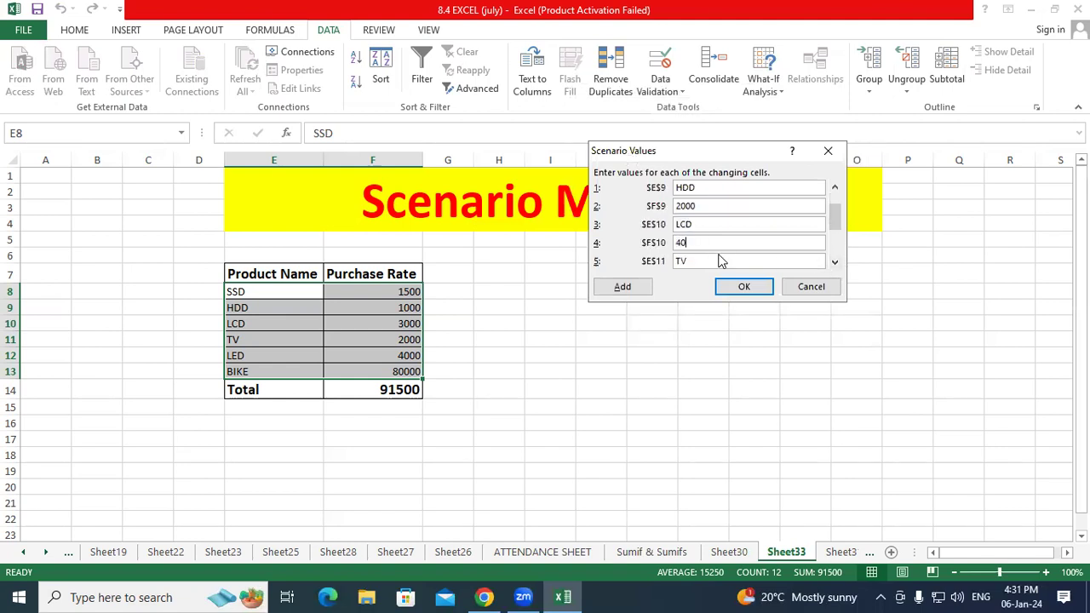
{"action": "left_click", "coordinate": [832, 255]}
{"action": "left_click", "coordinate": [833, 261]}
{"action": "left_click_drag", "start_coordinate": [726, 260], "coordinate": [649, 262]}
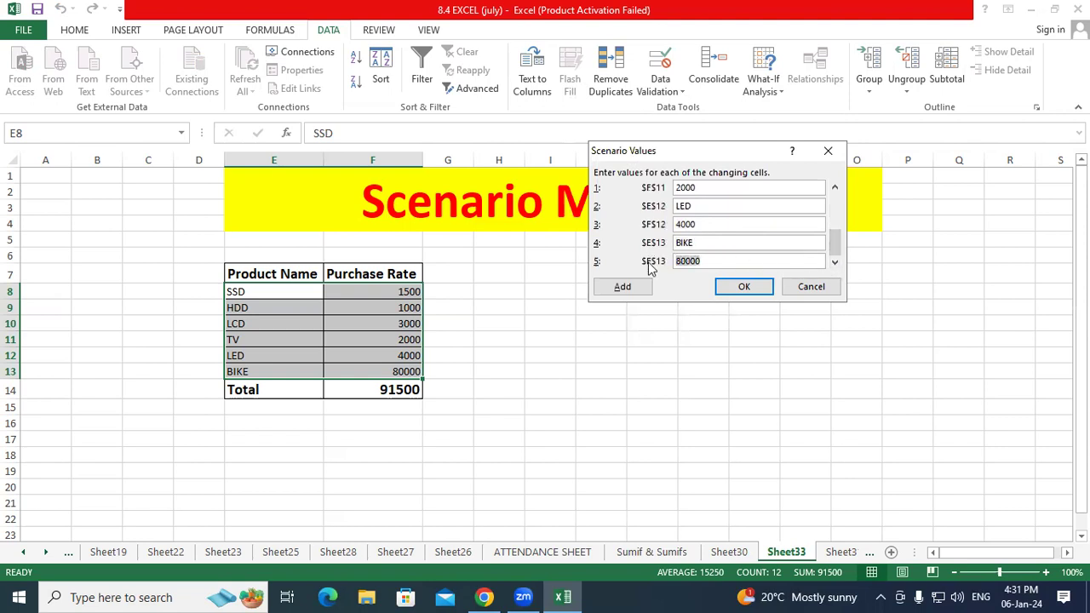
{"action": "type", "text": "90000"}
{"action": "left_click", "coordinate": [743, 288]}
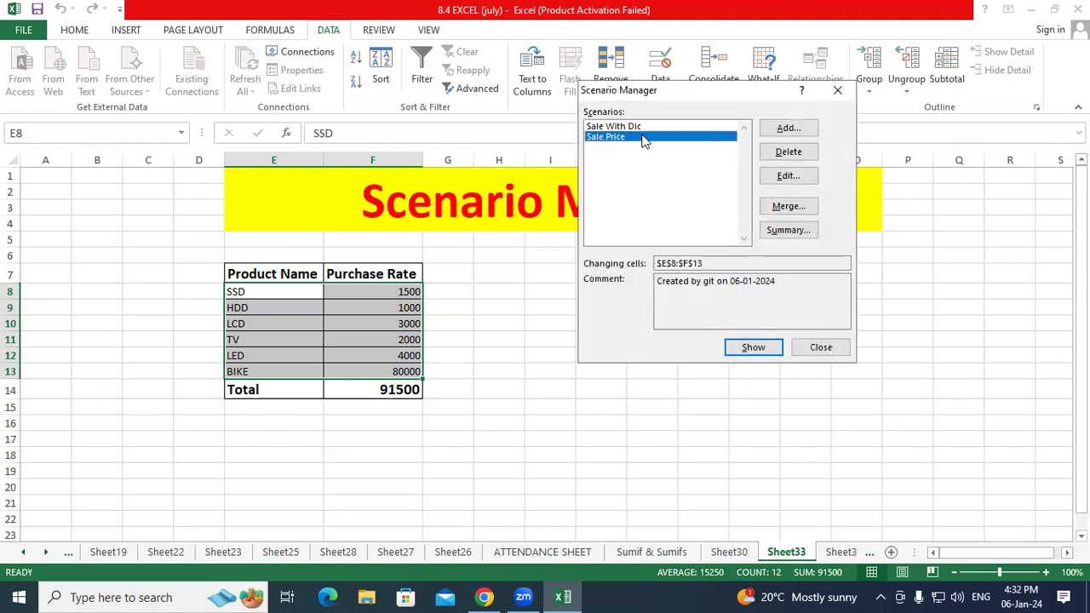
Create a scenario summary report of both scenarios with the total in F14 as the result cell
{"action": "left_click", "coordinate": [638, 126]}
{"action": "left_click", "coordinate": [639, 137]}
{"action": "left_click", "coordinate": [782, 238]}
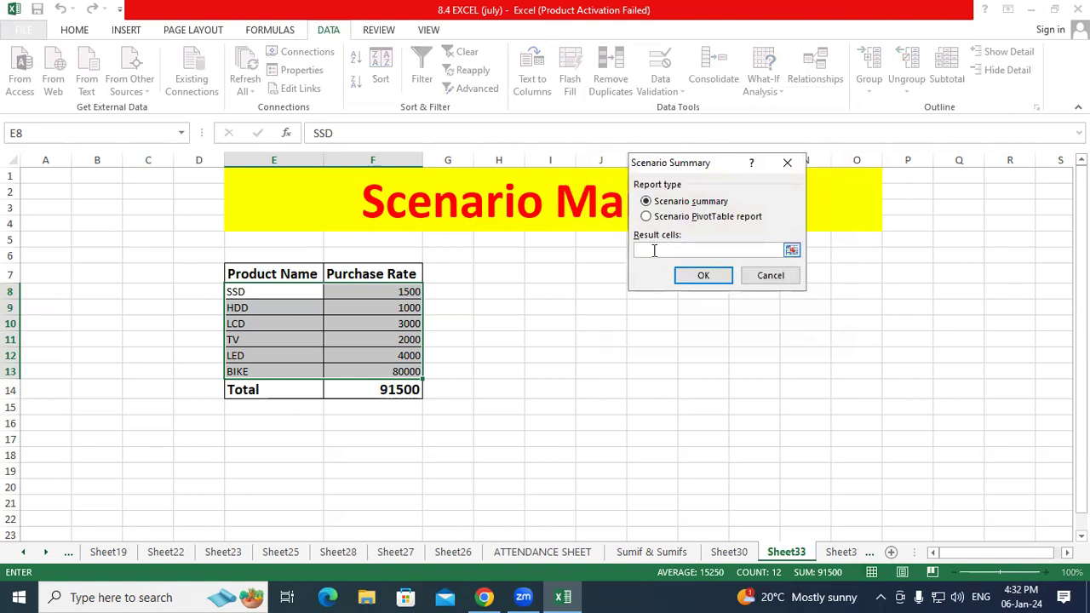
{"action": "left_click", "coordinate": [399, 390]}
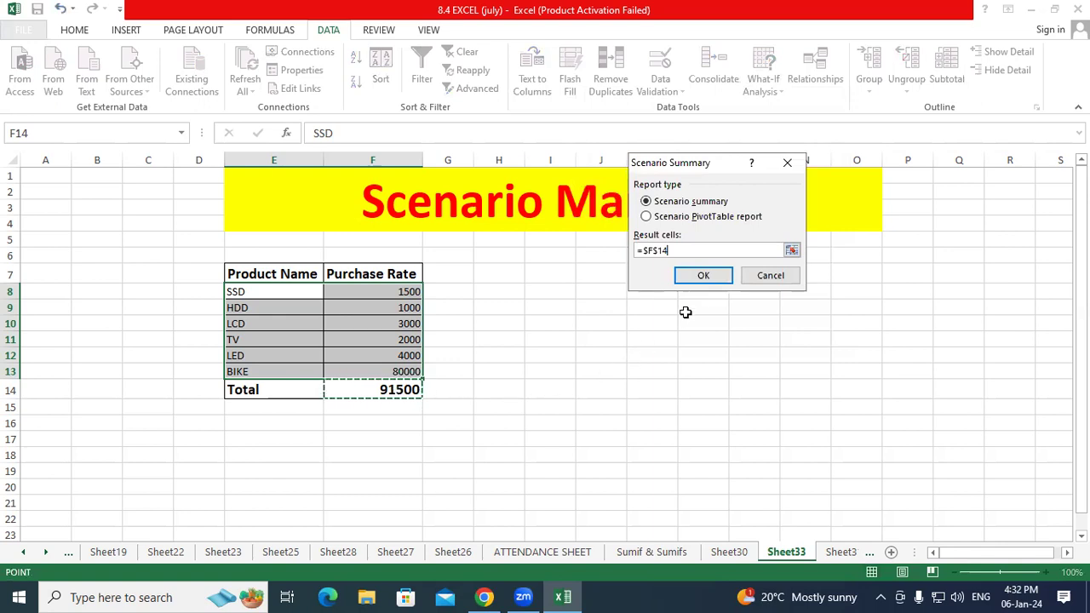
{"action": "left_click", "coordinate": [700, 275]}
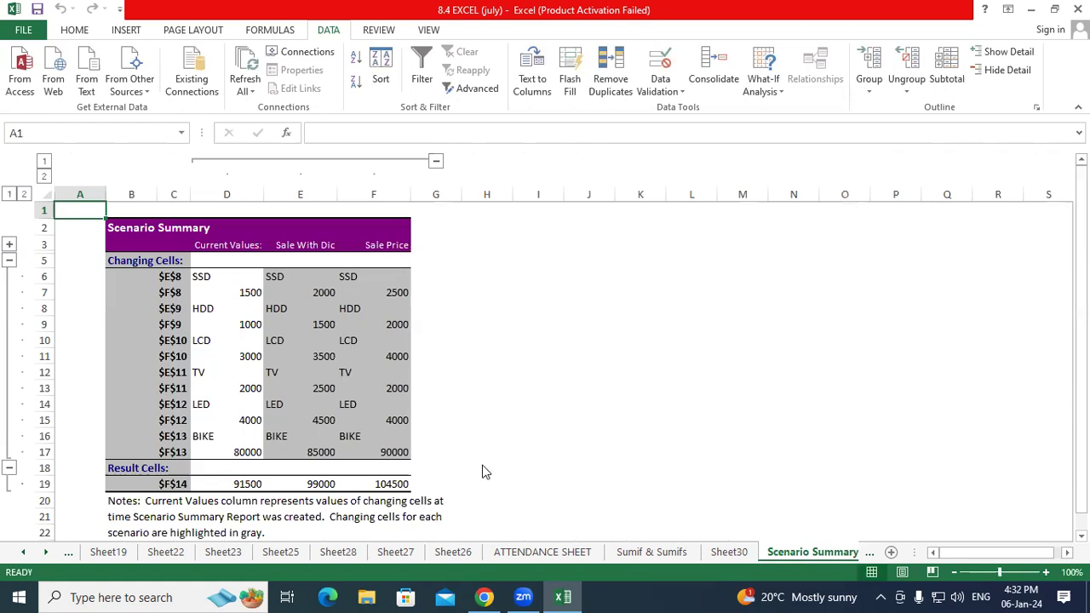
Compare the Current Values, Sale With Dic and Sale Price columns in the scenario summary report
{"action": "left_click_drag", "start_coordinate": [228, 261], "coordinate": [230, 451]}
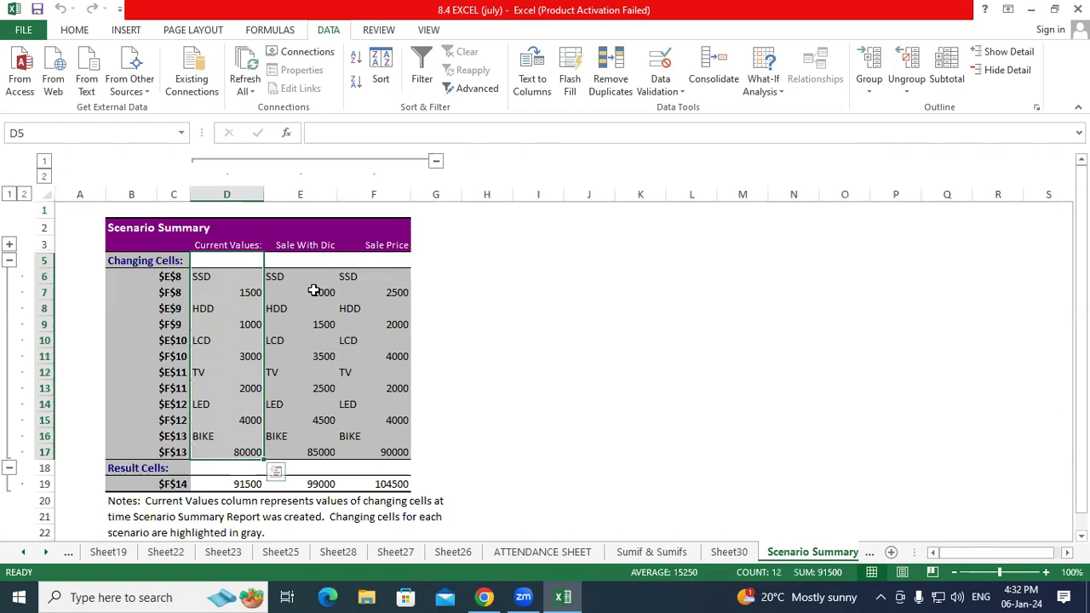
{"action": "left_click_drag", "start_coordinate": [312, 252], "coordinate": [295, 439]}
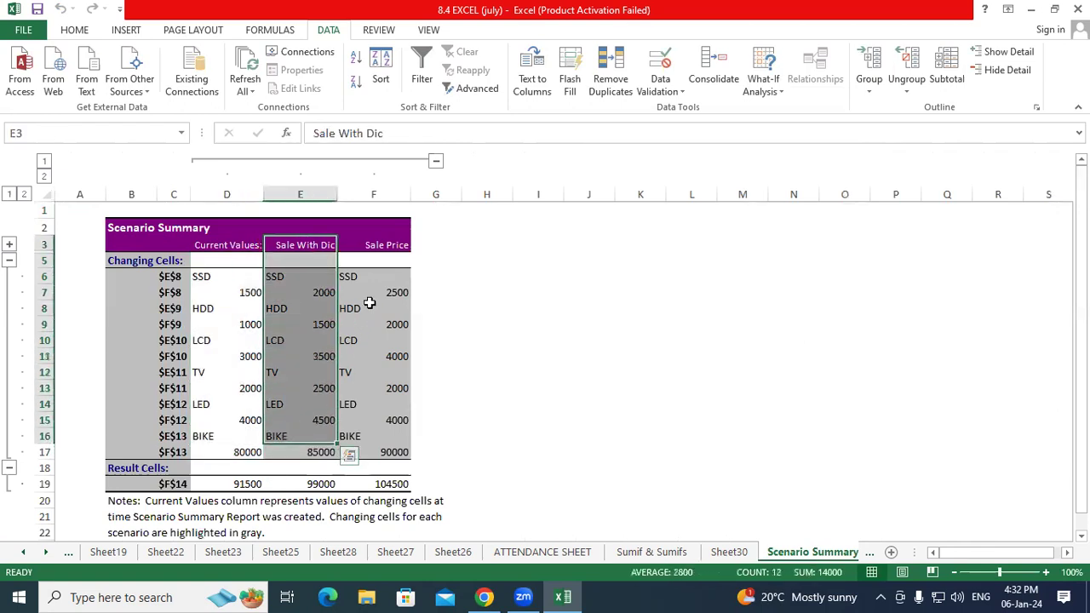
{"action": "left_click_drag", "start_coordinate": [377, 253], "coordinate": [382, 484]}
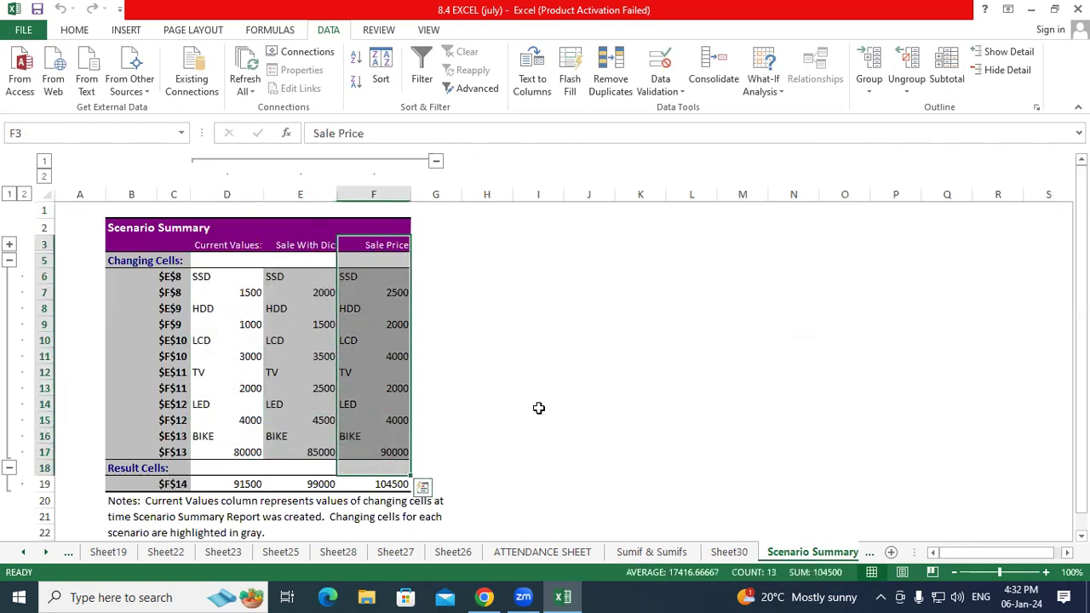
{"action": "left_click", "coordinate": [539, 409]}
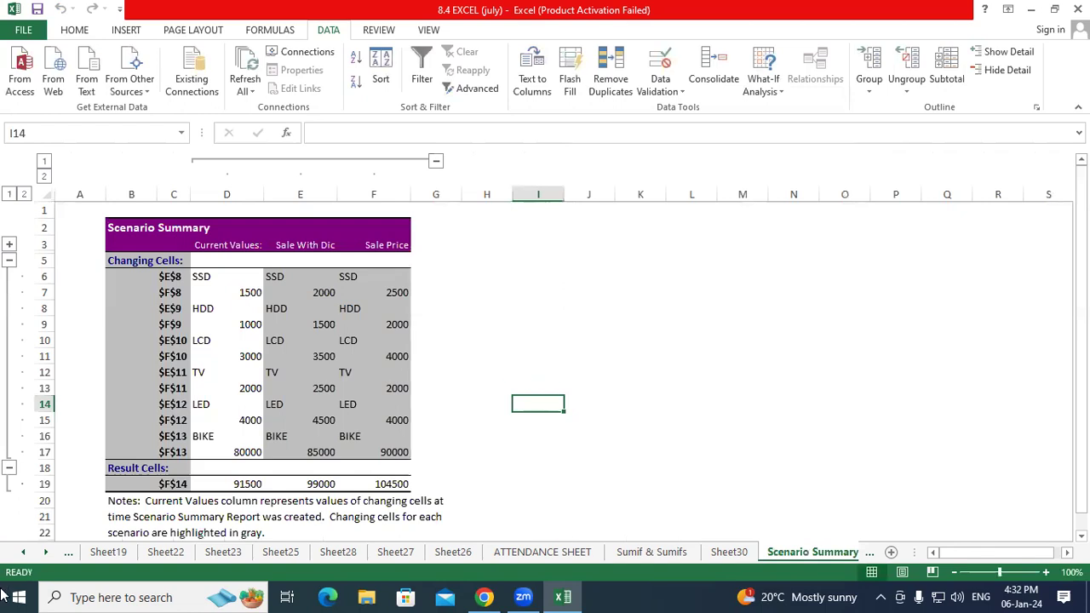
{"action": "left_click", "coordinate": [208, 288]}
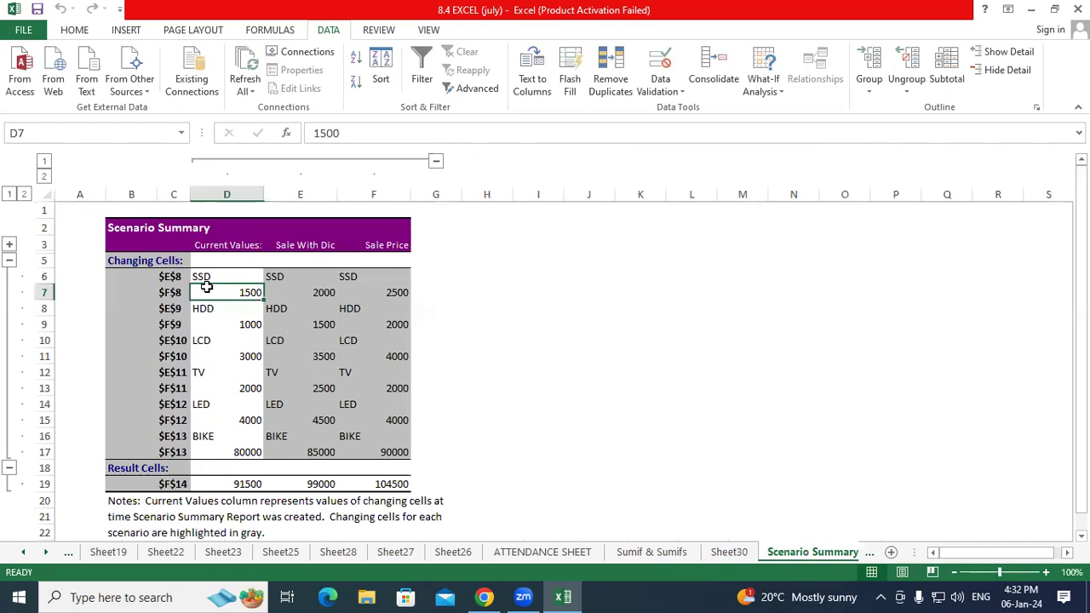
{"action": "left_click_drag", "start_coordinate": [287, 251], "coordinate": [291, 290]}
{"action": "left_click", "coordinate": [291, 292]}
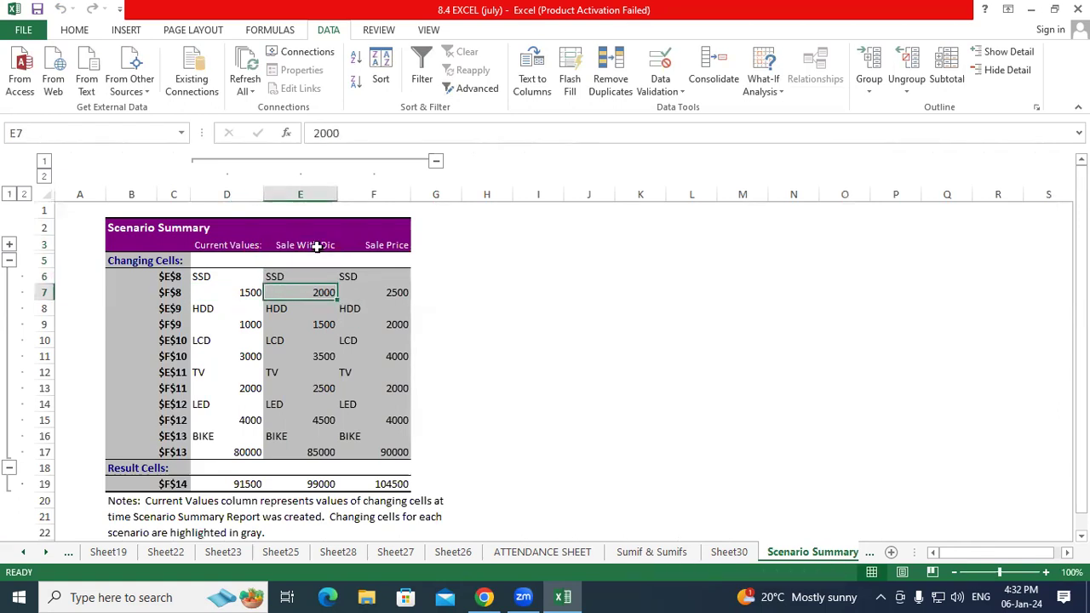
Circle the SSD rates and the F14 totals in all three columns of the scenario summary
{"action": "mouse_move", "coordinate": [252, 271]}
{"action": "left_mouse_down"}
{"action": "mouse_move", "coordinate": [239, 303]}
{"action": "mouse_move", "coordinate": [299, 208]}
{"action": "mouse_move", "coordinate": [387, 238]}
{"action": "mouse_move", "coordinate": [397, 279]}
{"action": "mouse_move", "coordinate": [375, 288]}
{"action": "mouse_move", "coordinate": [418, 282]}
{"action": "mouse_move", "coordinate": [385, 264]}
{"action": "left_mouse_up"}
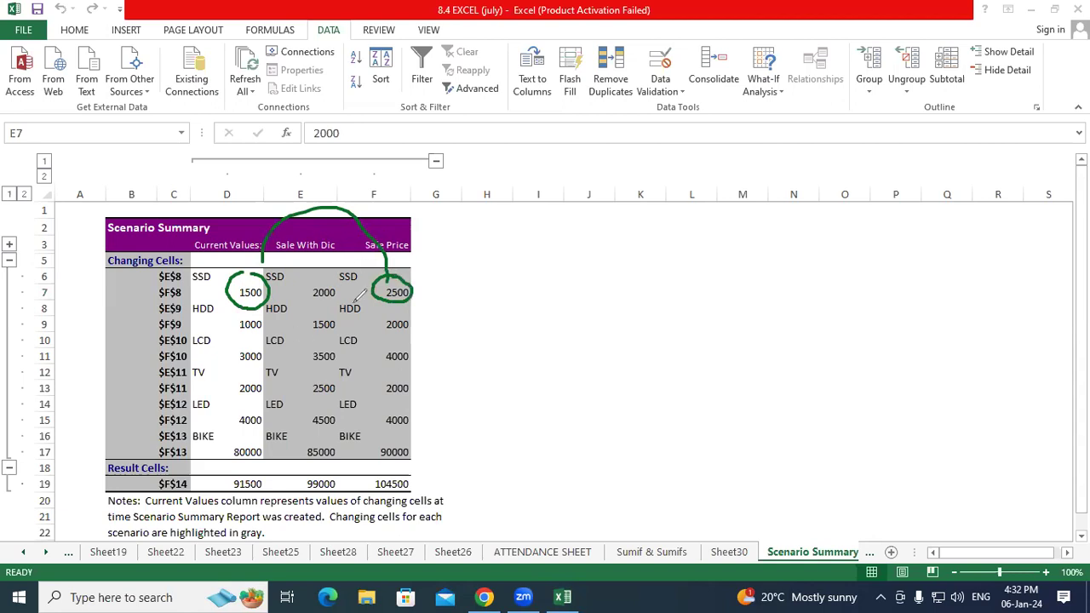
{"action": "mouse_move", "coordinate": [340, 290]}
{"action": "left_mouse_down"}
{"action": "mouse_move", "coordinate": [322, 278]}
{"action": "mouse_move", "coordinate": [306, 294]}
{"action": "mouse_move", "coordinate": [331, 305]}
{"action": "mouse_move", "coordinate": [345, 283]}
{"action": "mouse_move", "coordinate": [335, 272]}
{"action": "left_mouse_up"}
{"action": "mouse_move", "coordinate": [250, 477]}
{"action": "left_mouse_down"}
{"action": "mouse_move", "coordinate": [232, 499]}
{"action": "mouse_move", "coordinate": [265, 500]}
{"action": "mouse_move", "coordinate": [273, 468]}
{"action": "mouse_move", "coordinate": [249, 464]}
{"action": "left_mouse_up"}
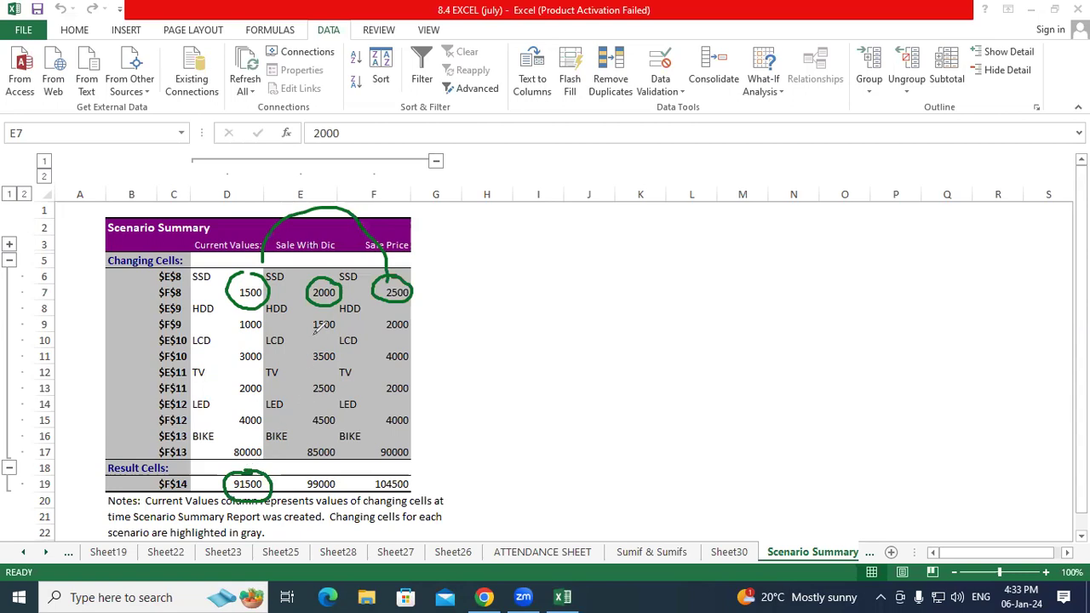
{"action": "mouse_move", "coordinate": [332, 474]}
{"action": "left_mouse_down"}
{"action": "mouse_move", "coordinate": [308, 477]}
{"action": "mouse_move", "coordinate": [302, 491]}
{"action": "mouse_move", "coordinate": [328, 497]}
{"action": "mouse_move", "coordinate": [351, 473]}
{"action": "left_mouse_up"}
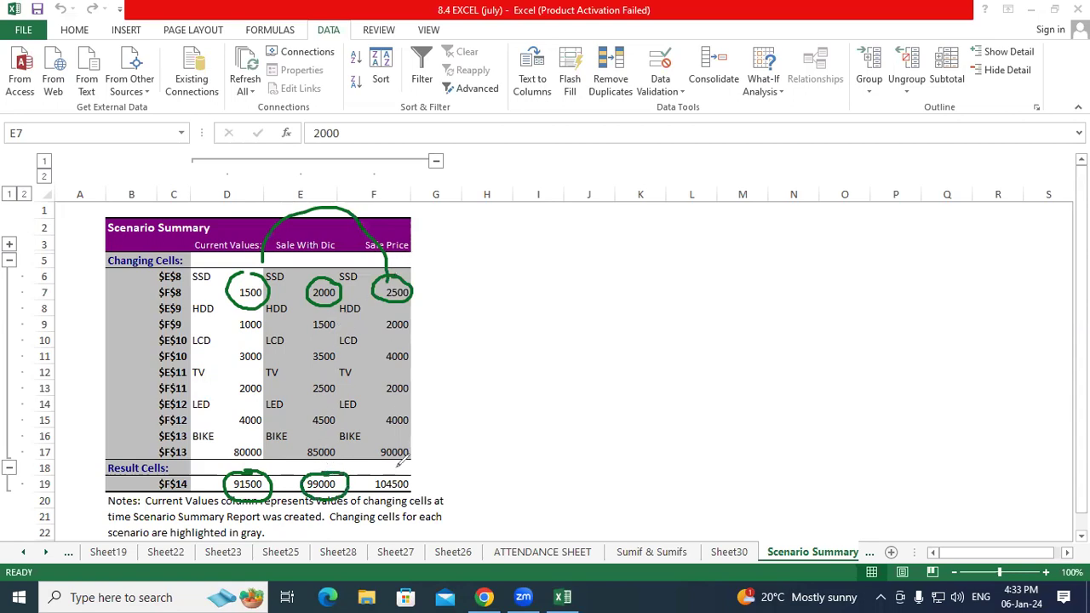
{"action": "left_click_drag", "start_coordinate": [397, 472], "coordinate": [376, 473]}
{"action": "mouse_move", "coordinate": [378, 482]}
{"action": "left_mouse_down"}
{"action": "mouse_move", "coordinate": [396, 496]}
{"action": "mouse_move", "coordinate": [422, 493]}
{"action": "mouse_move", "coordinate": [426, 472]}
{"action": "mouse_move", "coordinate": [410, 461]}
{"action": "left_mouse_up"}
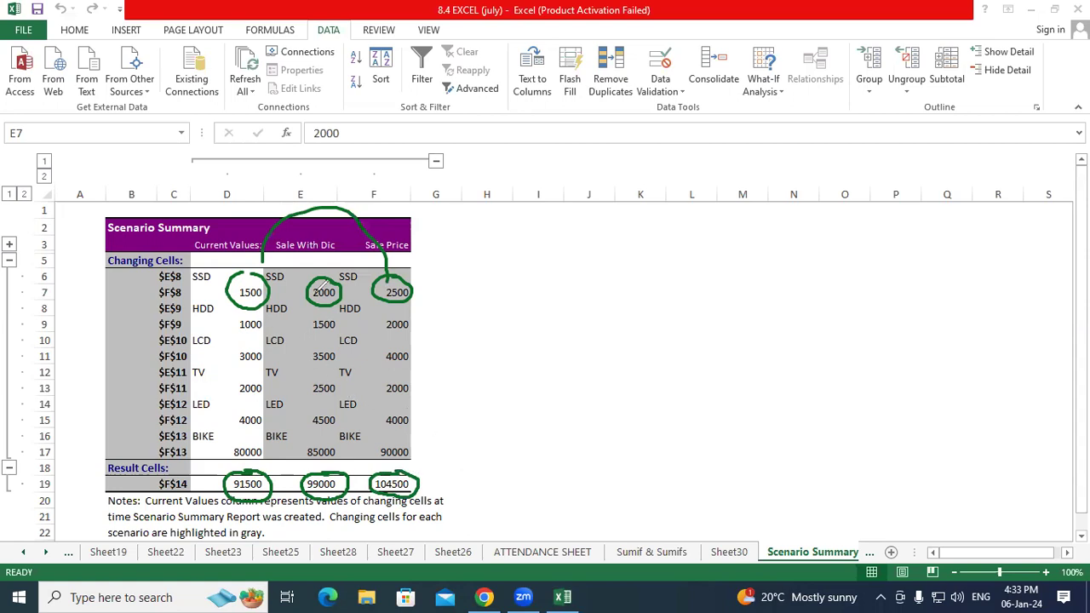
Underline the scenario headings, handwrite "max" and "min" beside the summary table, and clear all annotations
{"action": "left_click_drag", "start_coordinate": [286, 252], "coordinate": [313, 252]}
{"action": "mouse_move", "coordinate": [475, 262]}
{"action": "left_mouse_down"}
{"action": "mouse_move", "coordinate": [487, 245]}
{"action": "mouse_move", "coordinate": [497, 259]}
{"action": "mouse_move", "coordinate": [537, 252]}
{"action": "mouse_move", "coordinate": [523, 247]}
{"action": "left_mouse_up"}
{"action": "mouse_move", "coordinate": [601, 211]}
{"action": "left_mouse_down"}
{"action": "mouse_move", "coordinate": [600, 223]}
{"action": "mouse_move", "coordinate": [626, 217]}
{"action": "mouse_move", "coordinate": [623, 206]}
{"action": "mouse_move", "coordinate": [643, 213]}
{"action": "left_mouse_up"}
{"action": "left_click", "coordinate": [614, 199]}
{"action": "left_click_drag", "start_coordinate": [491, 277], "coordinate": [533, 261]}
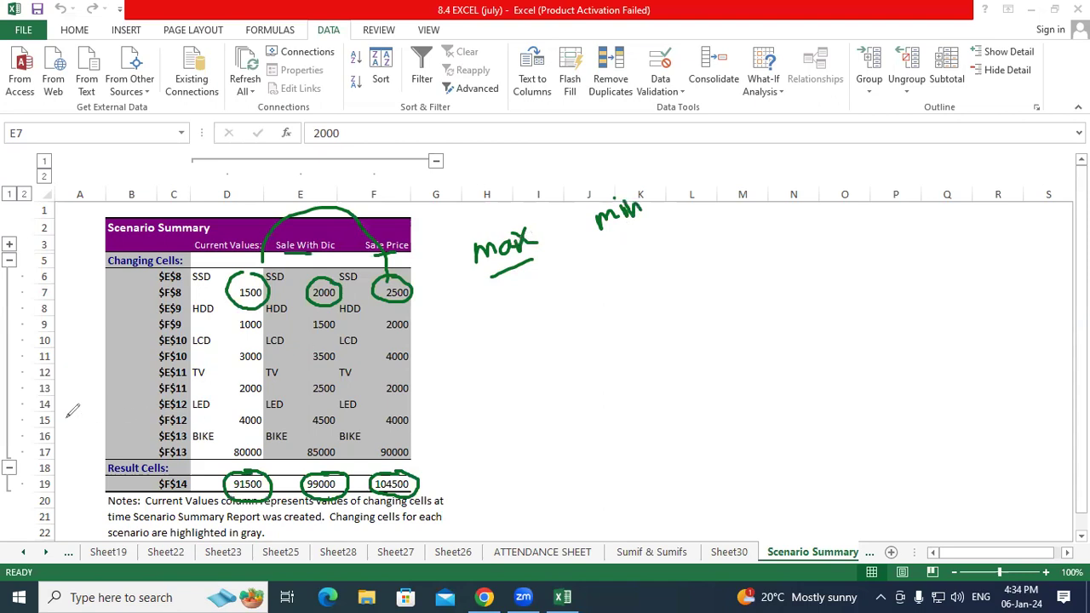
{"action": "key", "text": "Escape"}
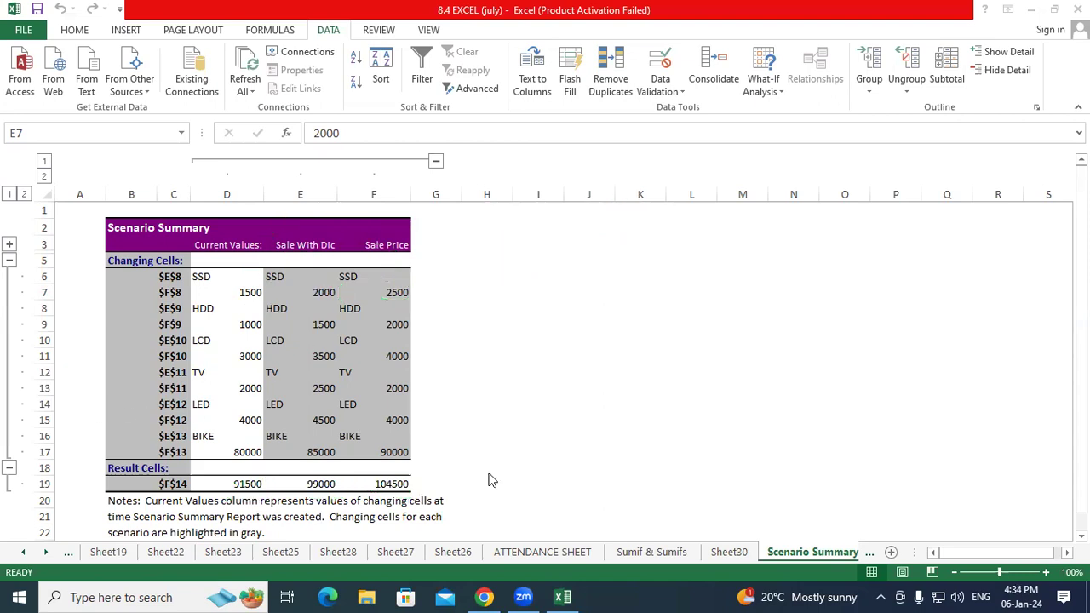
Delete the Sale With Dic and Sale Price scenarios from the product table on Sheet33
{"action": "left_click", "coordinate": [869, 553]}
{"action": "left_click", "coordinate": [842, 554]}
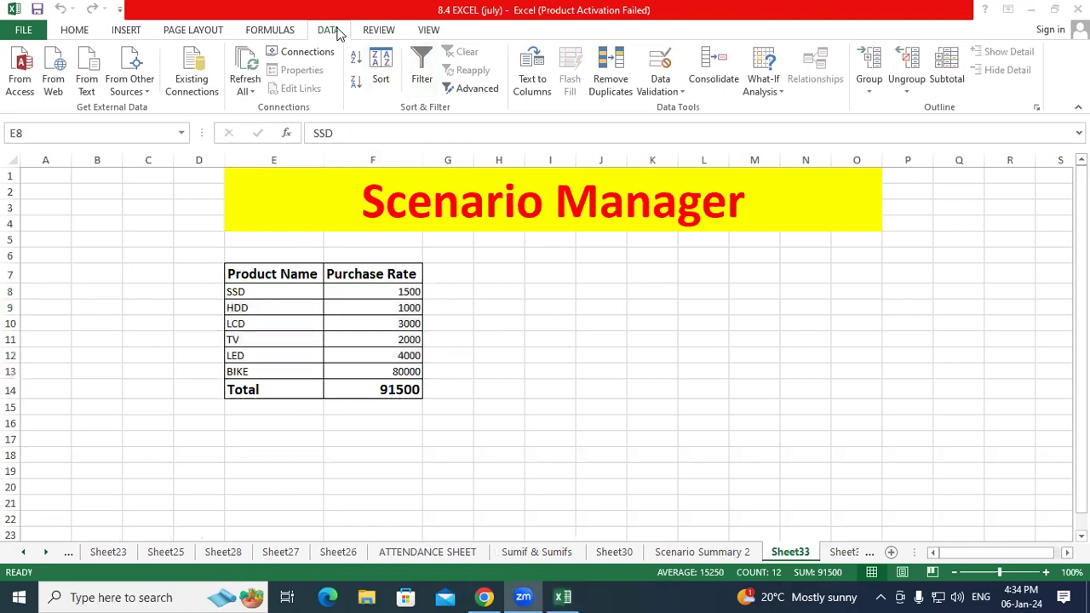
{"action": "left_click", "coordinate": [757, 90]}
{"action": "left_click", "coordinate": [775, 108]}
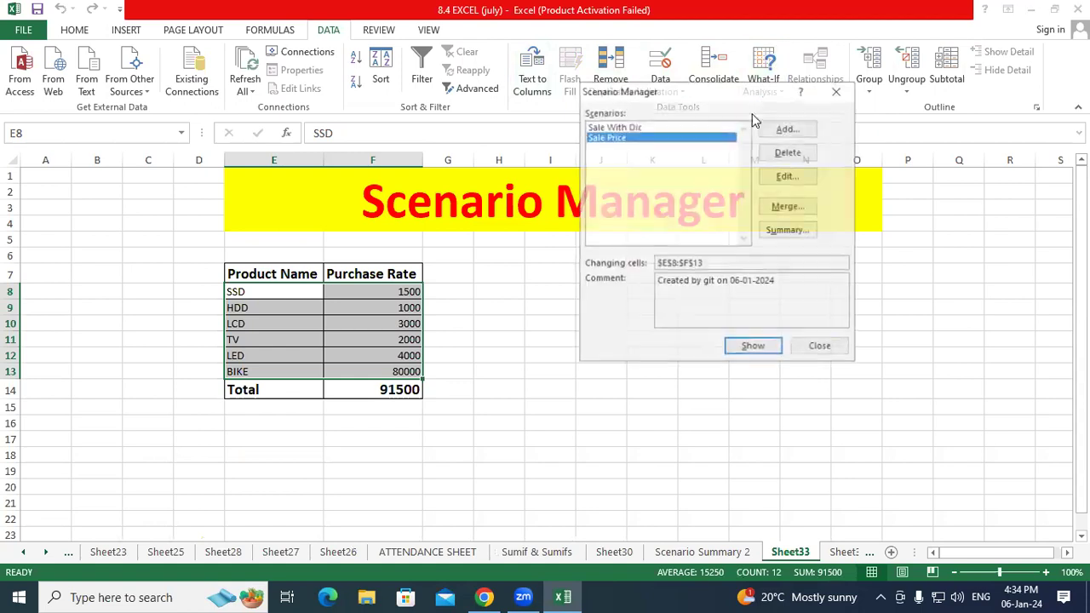
{"action": "left_click", "coordinate": [616, 126]}
{"action": "left_click", "coordinate": [786, 152]}
{"action": "left_click", "coordinate": [787, 151]}
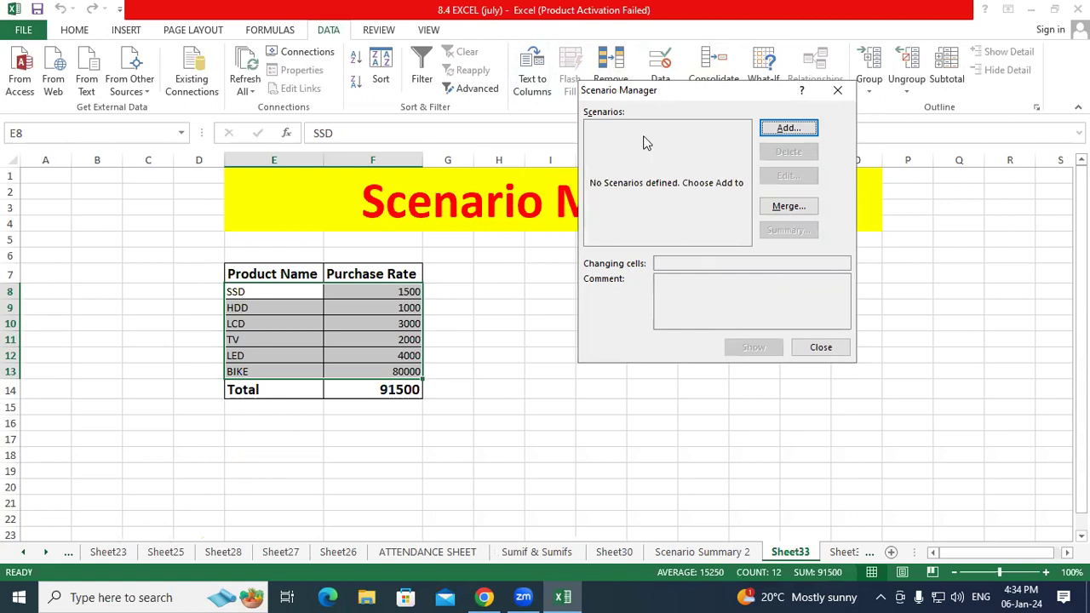
Add a scenario named Max for changing cells E8:F13 with F8 set to 2500
{"action": "left_click", "coordinate": [779, 135]}
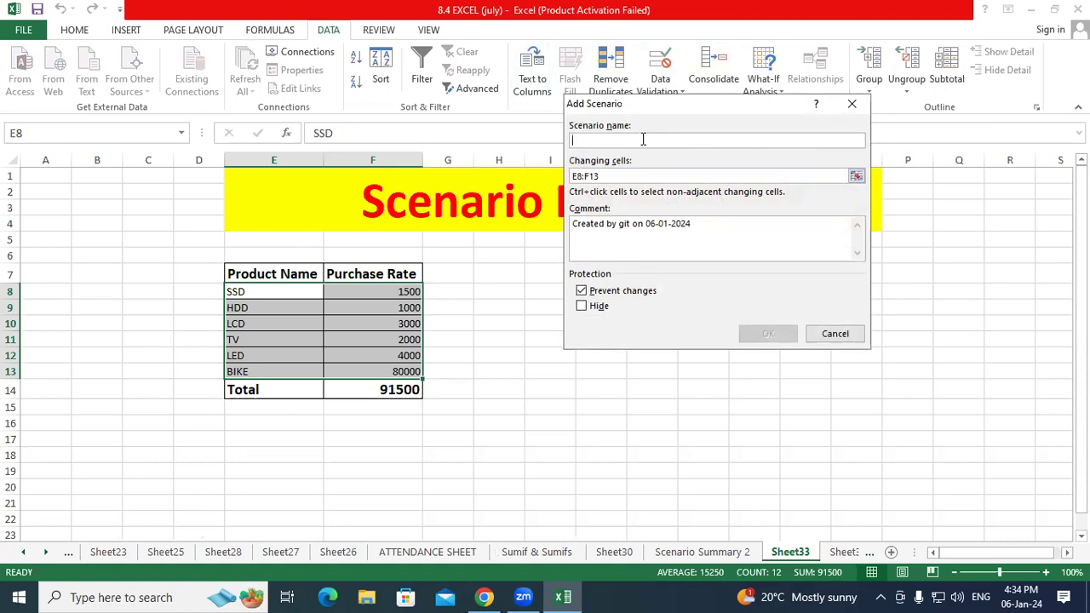
{"action": "type", "text": "Ma"}
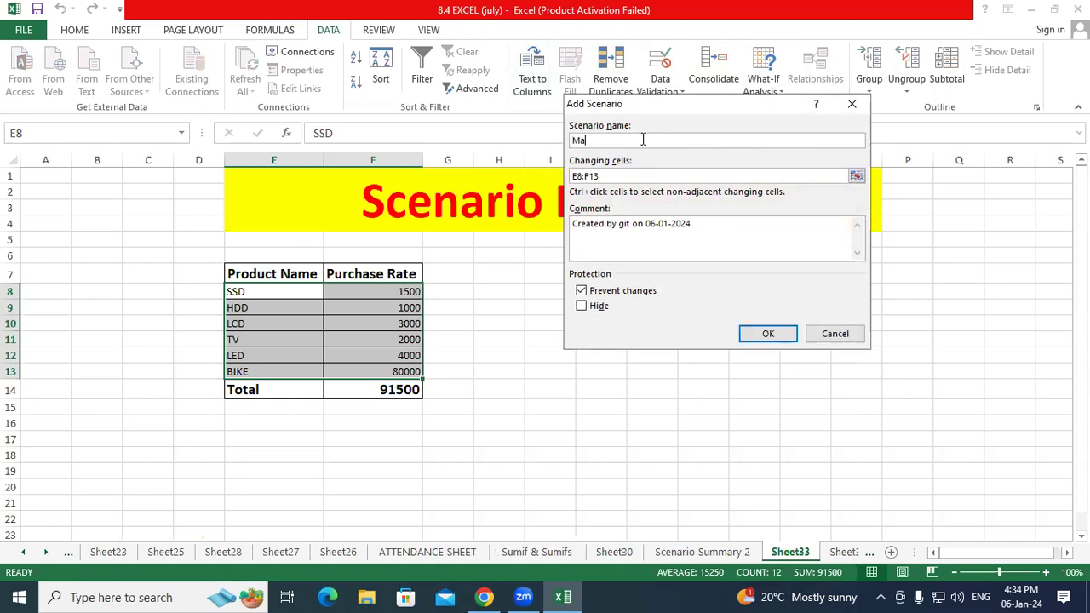
{"action": "type", "text": "x"}
{"action": "left_click", "coordinate": [757, 336]}
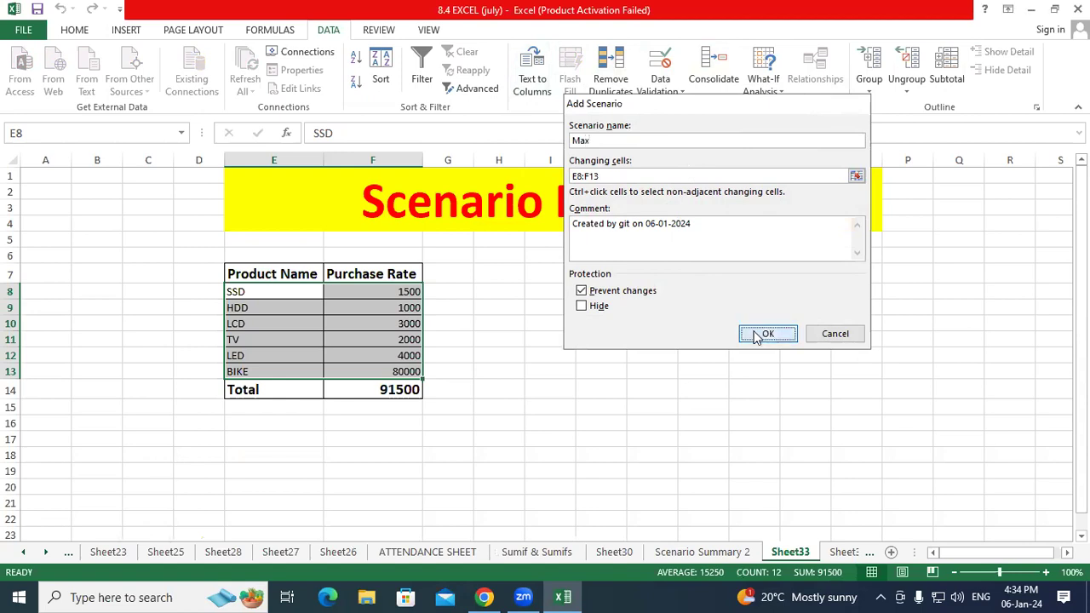
{"action": "left_click", "coordinate": [685, 207]}
{"action": "double_click", "coordinate": [676, 208]}
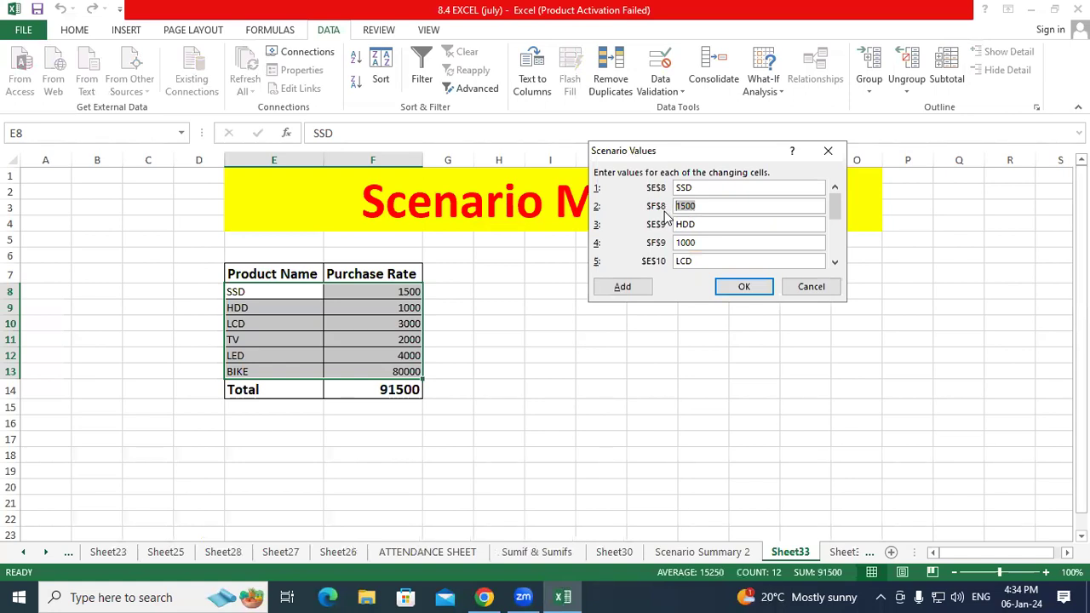
{"action": "type", "text": "2500"}
{"action": "left_click", "coordinate": [739, 288]}
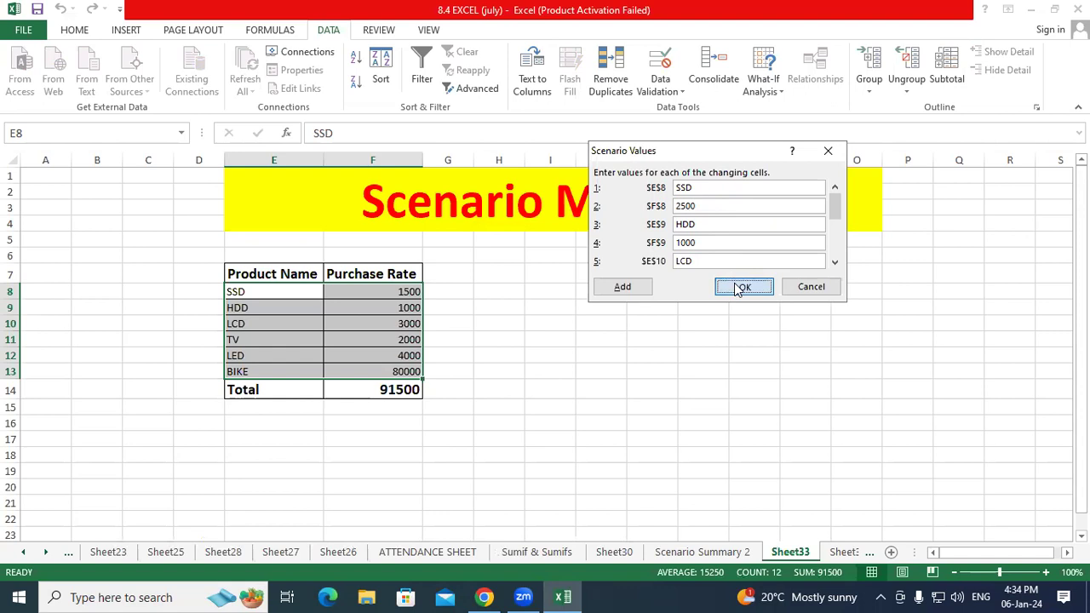
Add a second scenario named min for changing cells E8:F13 with F8 set to 2000
{"action": "left_click", "coordinate": [787, 128]}
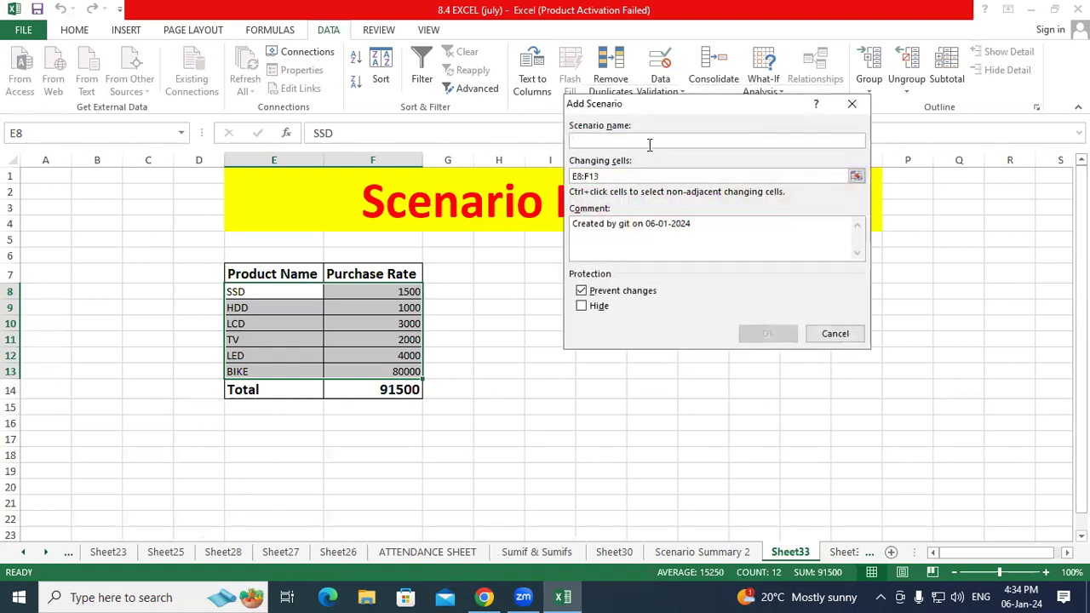
{"action": "type", "text": "min"}
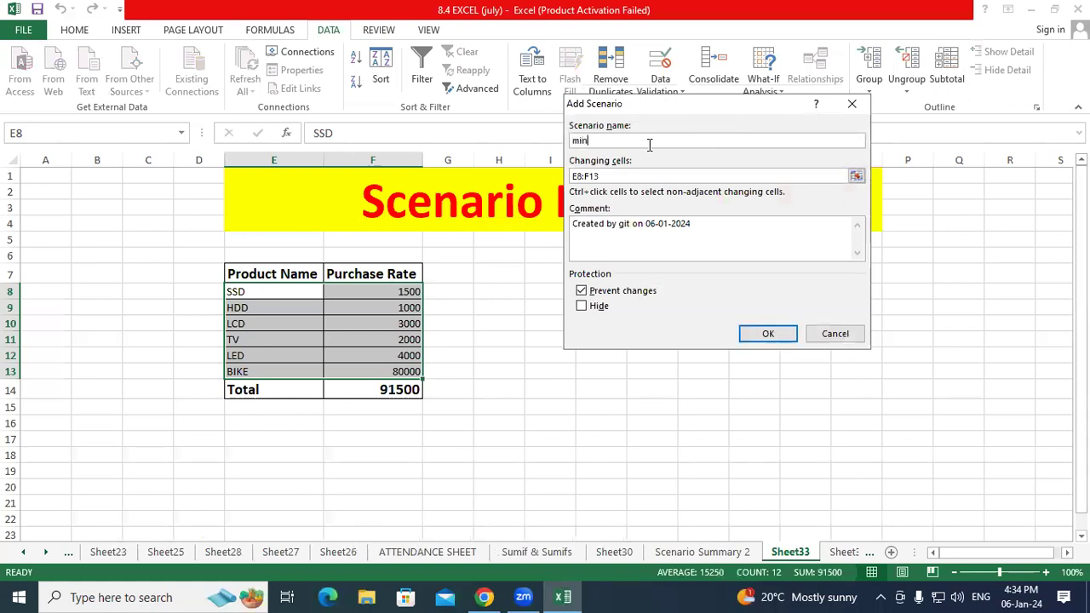
{"action": "left_click", "coordinate": [752, 337]}
{"action": "left_click_drag", "start_coordinate": [693, 205], "coordinate": [658, 207]}
{"action": "type", "text": "2000"}
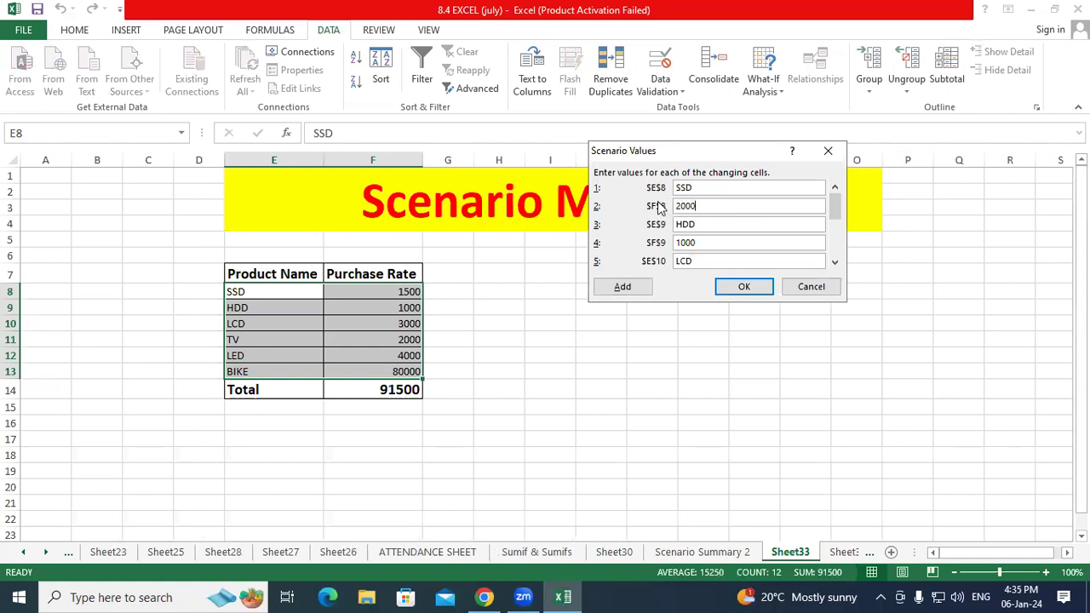
{"action": "left_click", "coordinate": [727, 286]}
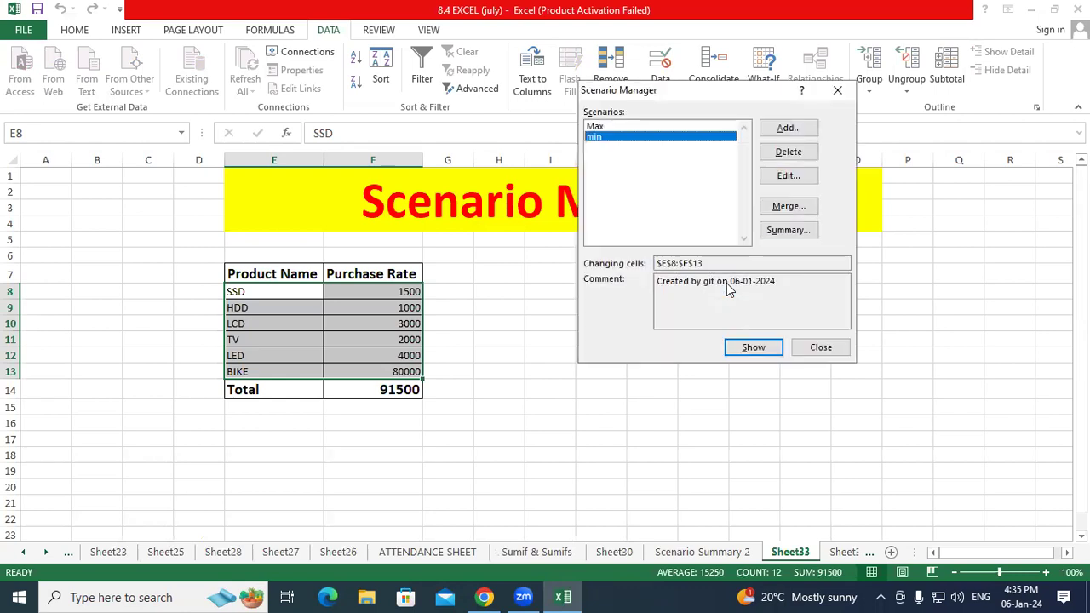
Create a scenario summary report of the Max and min scenarios with F14 as the result cell
{"action": "left_click", "coordinate": [784, 231]}
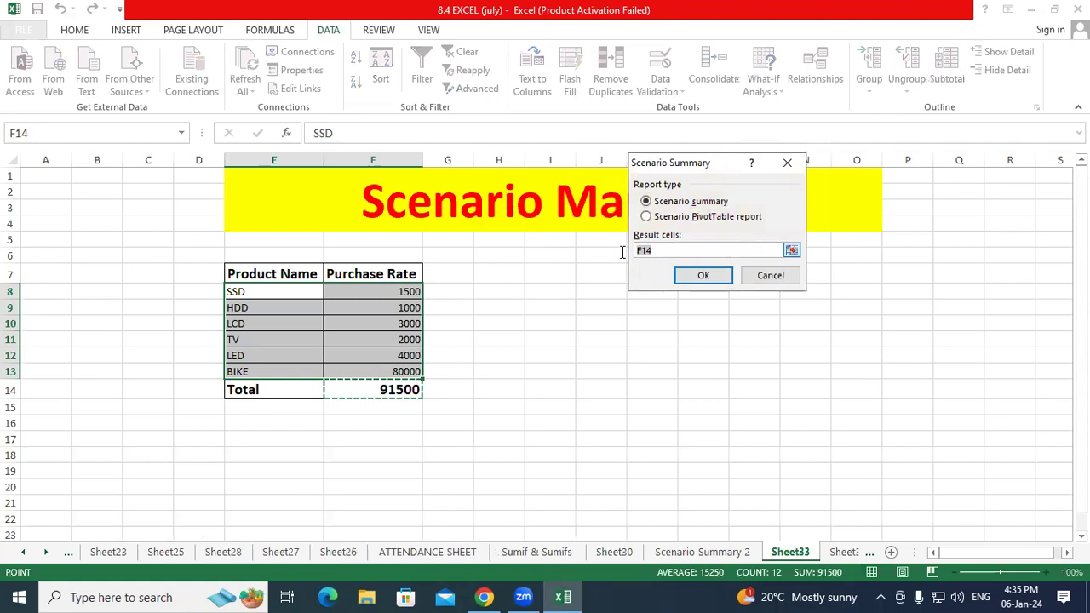
{"action": "left_click", "coordinate": [401, 388]}
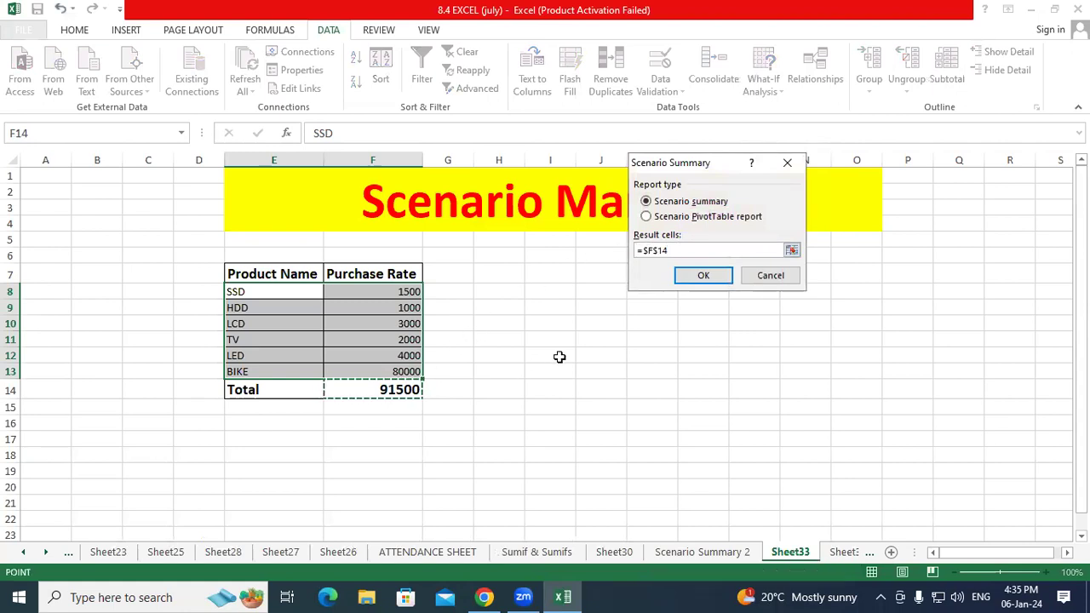
{"action": "left_click", "coordinate": [704, 275]}
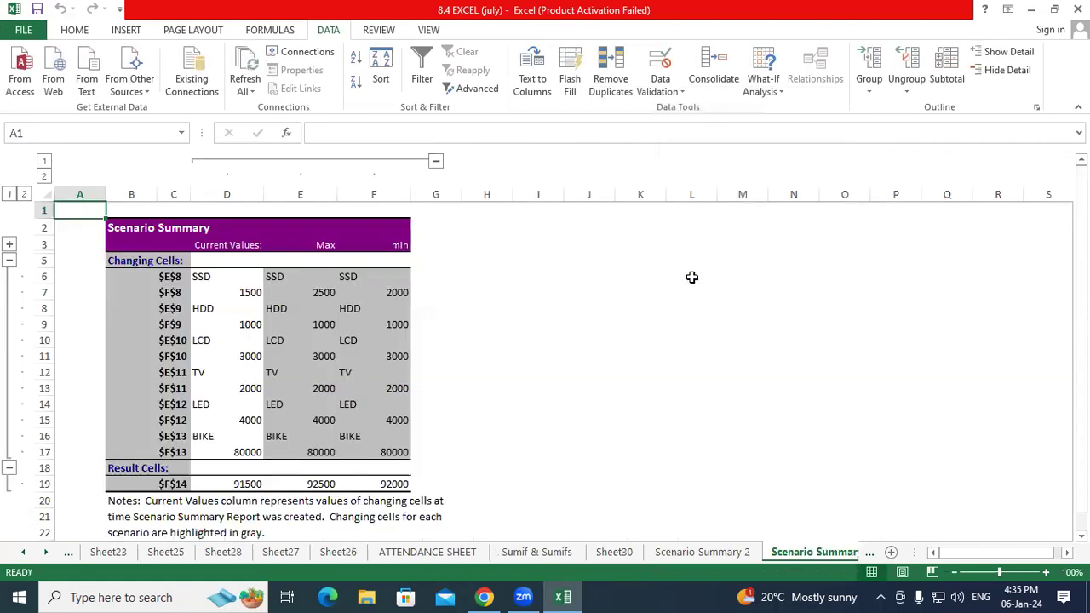
Compare the SSD rates and the remaining product values across the Current Values, Max and min columns of the new report
{"action": "left_click", "coordinate": [228, 247]}
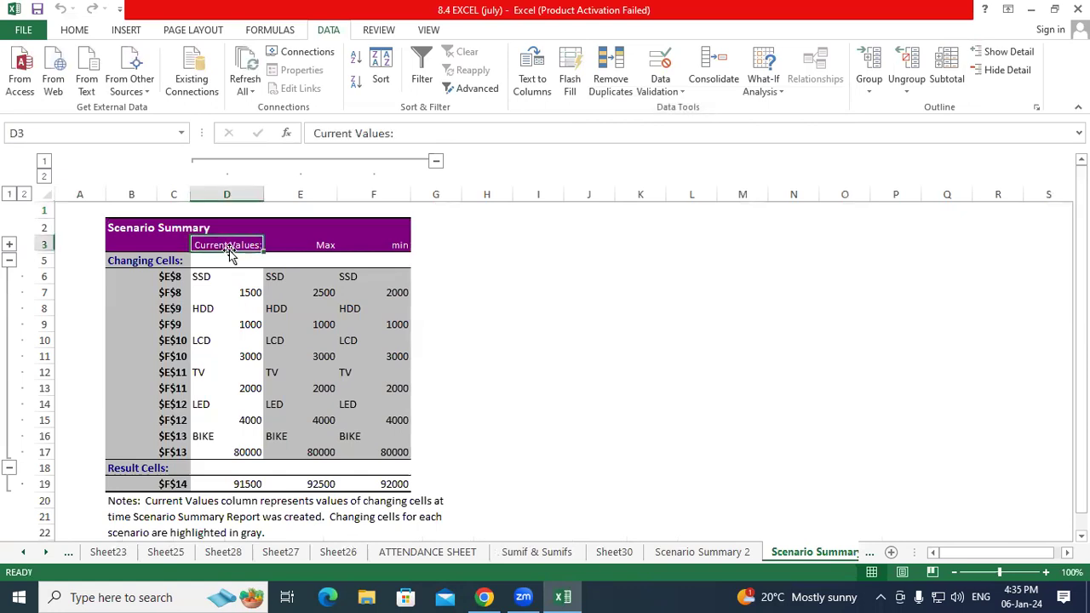
{"action": "left_click", "coordinate": [304, 245]}
{"action": "left_click", "coordinate": [371, 254]}
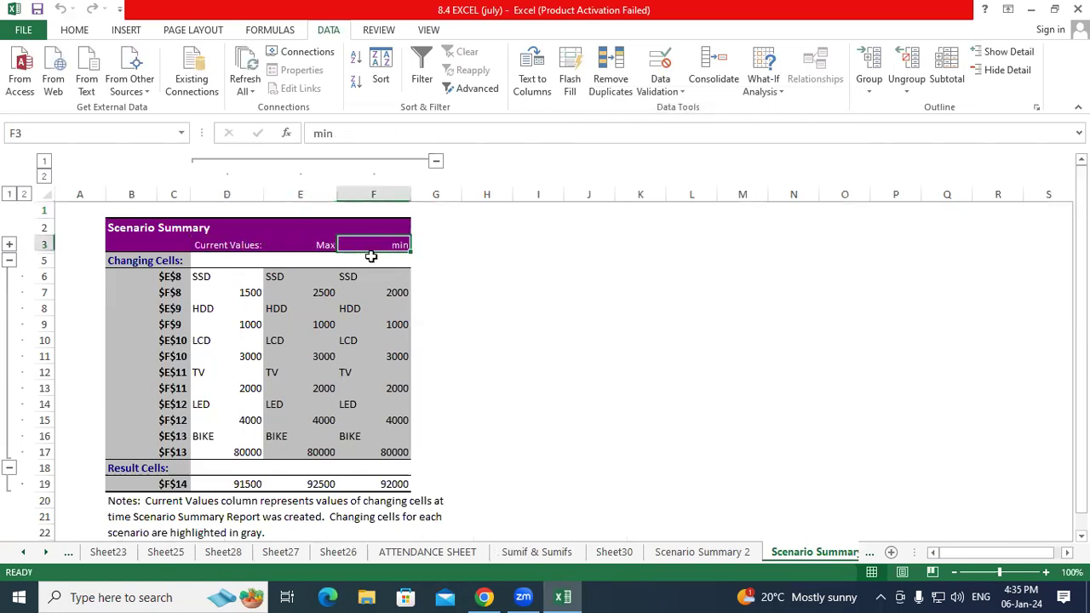
{"action": "left_click", "coordinate": [220, 293]}
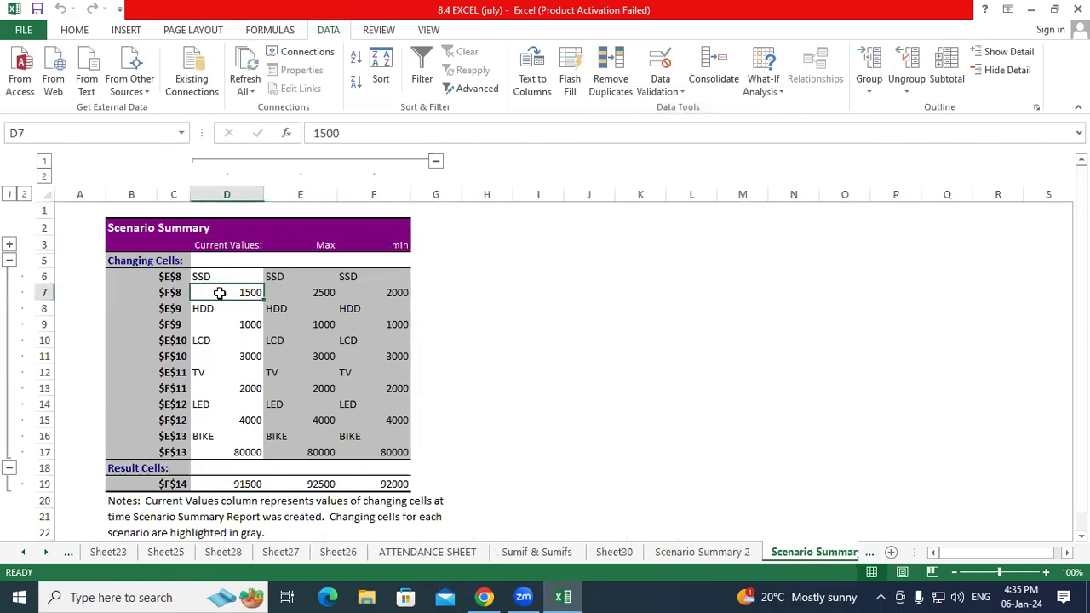
{"action": "left_click", "coordinate": [308, 291]}
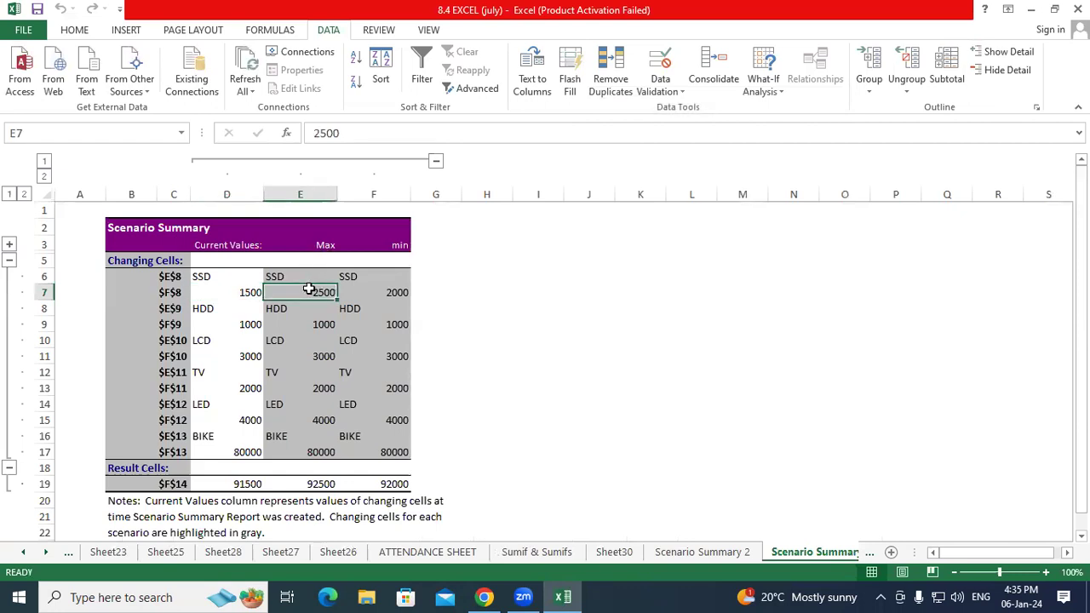
{"action": "left_click", "coordinate": [380, 289]}
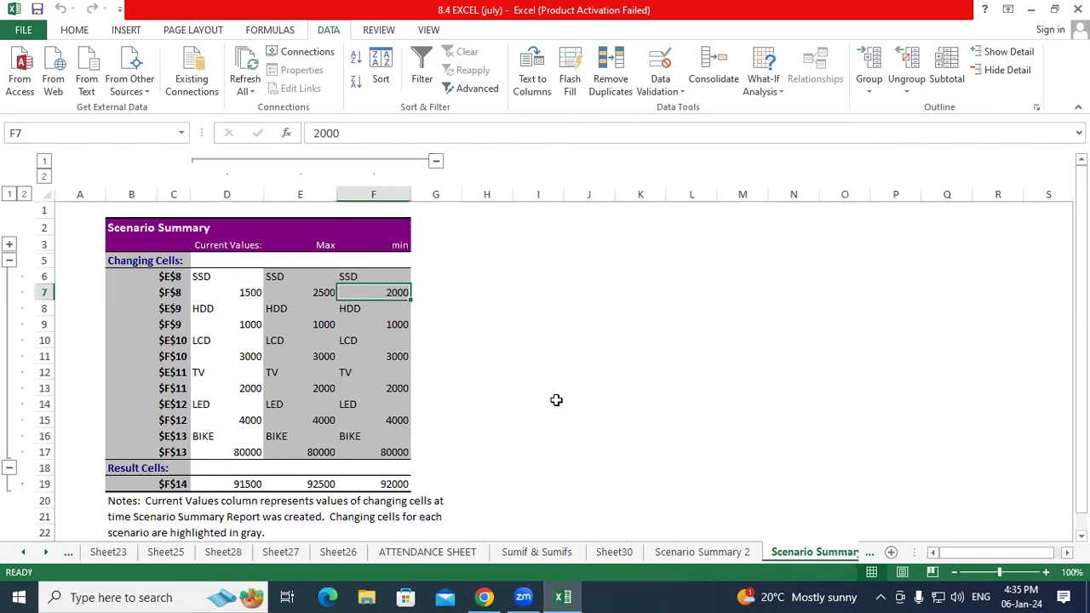
{"action": "left_click_drag", "start_coordinate": [214, 325], "coordinate": [391, 456]}
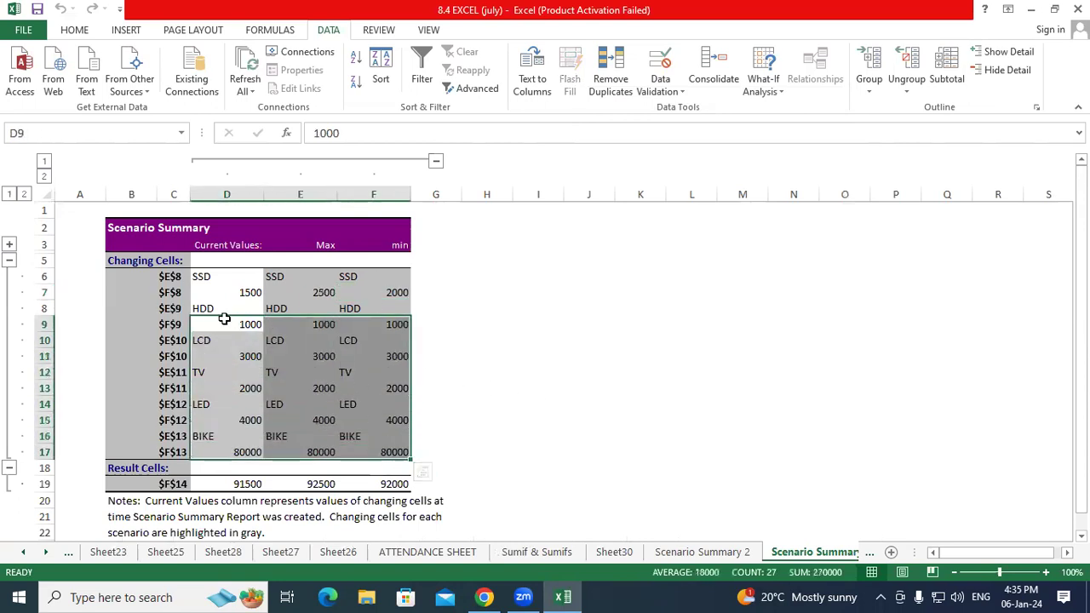
{"action": "left_click_drag", "start_coordinate": [216, 309], "coordinate": [388, 448]}
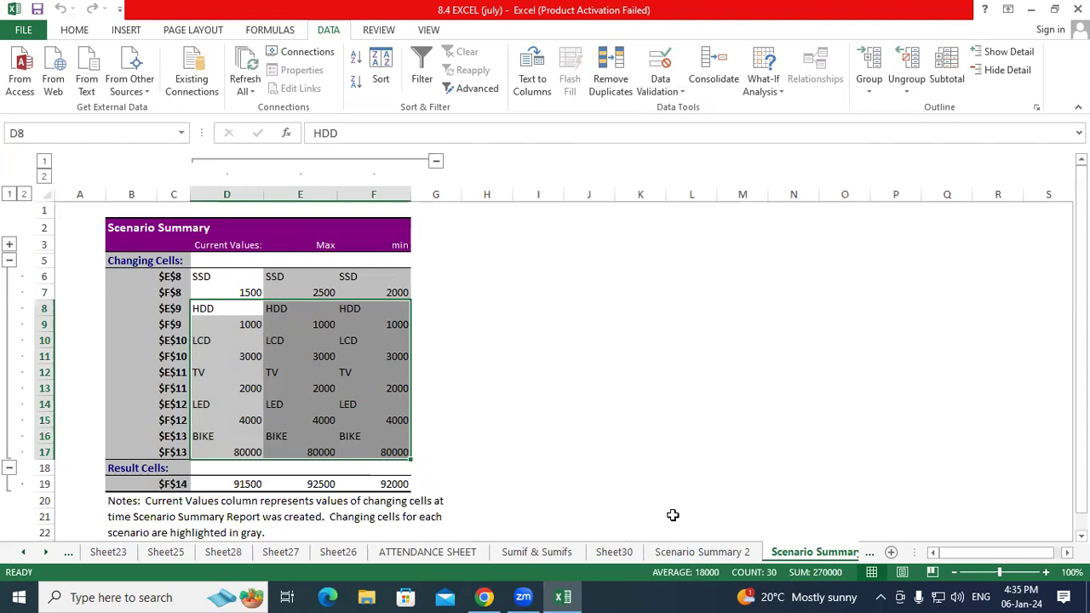
{"action": "left_click", "coordinate": [686, 465]}
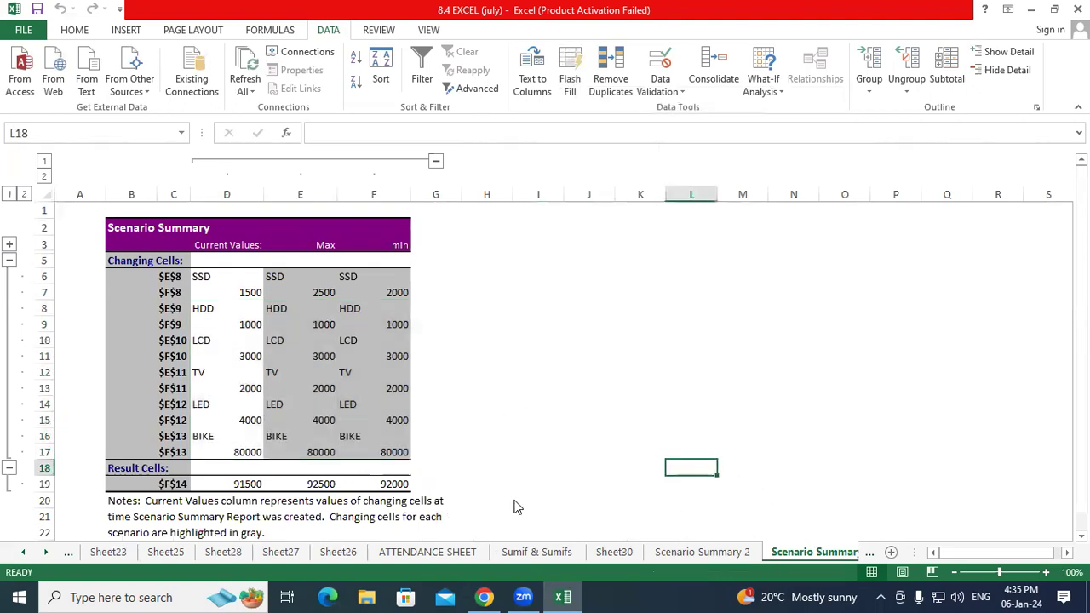
Return to Sheet33 and select the product names and purchase rates in E8:F13
{"action": "left_click", "coordinate": [860, 554]}
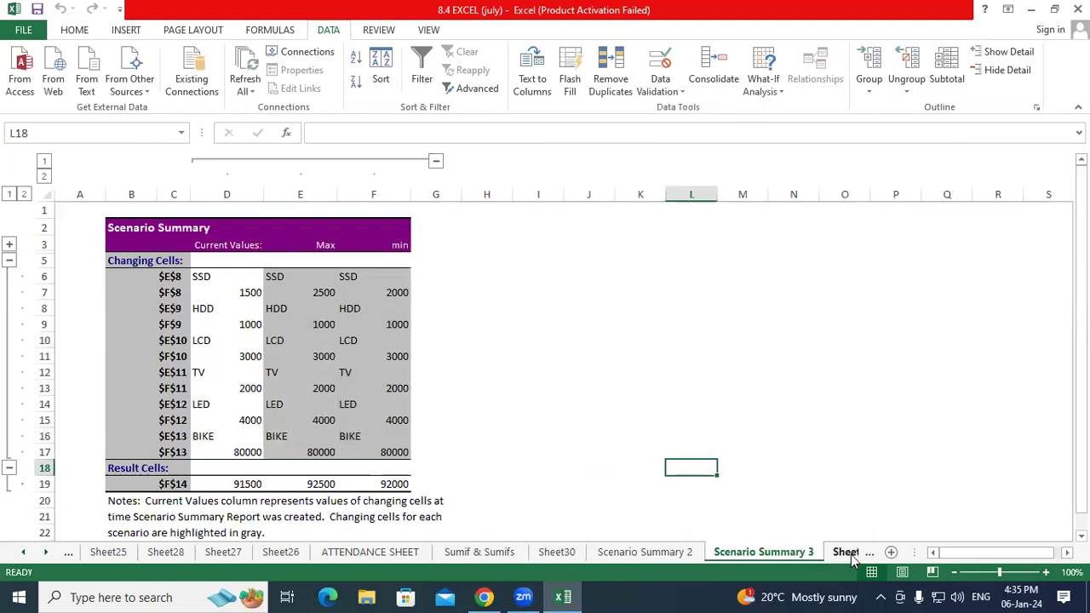
{"action": "left_click", "coordinate": [851, 555]}
{"action": "left_click", "coordinate": [667, 440]}
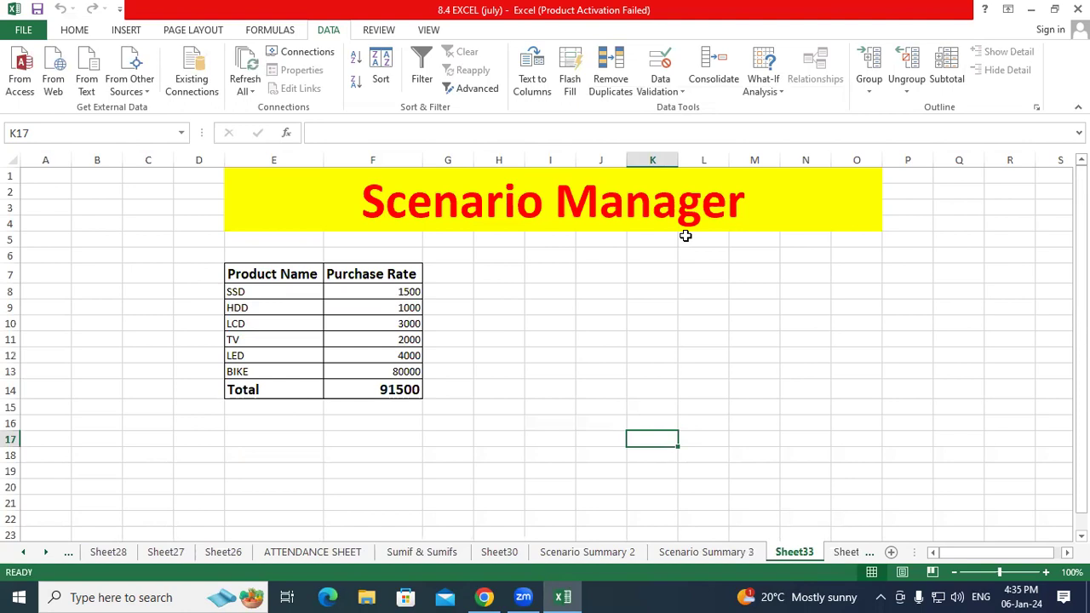
{"action": "left_click", "coordinate": [927, 20]}
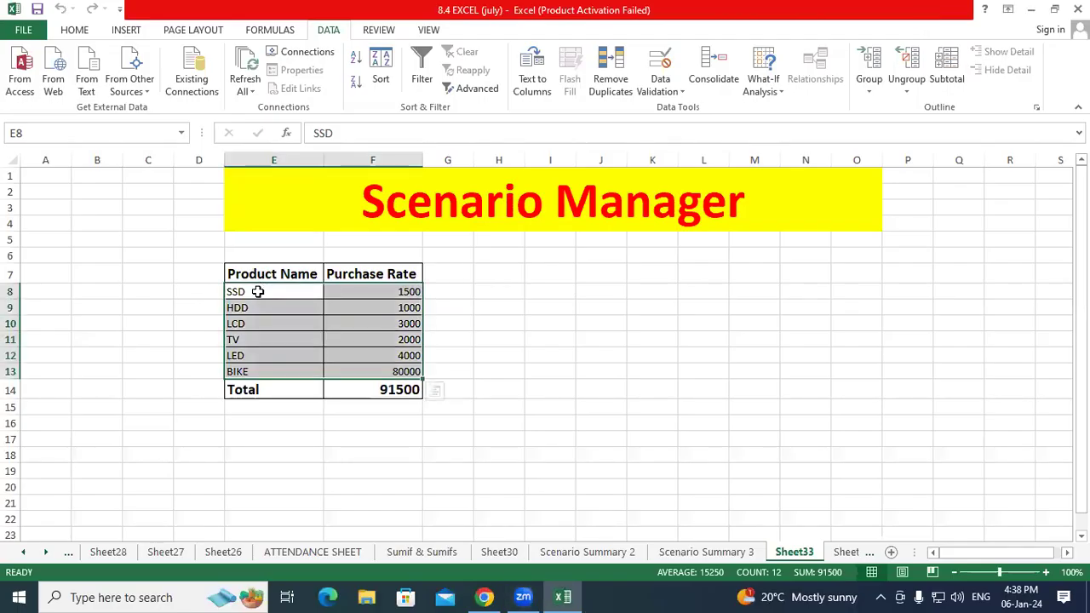
{"action": "left_click_drag", "start_coordinate": [257, 291], "coordinate": [413, 374]}
{"action": "mouse_move", "coordinate": [521, 293]}
{"action": "left_mouse_down"}
{"action": "mouse_move", "coordinate": [527, 308]}
{"action": "mouse_move", "coordinate": [556, 305]}
{"action": "mouse_move", "coordinate": [548, 308]}
{"action": "left_mouse_up"}
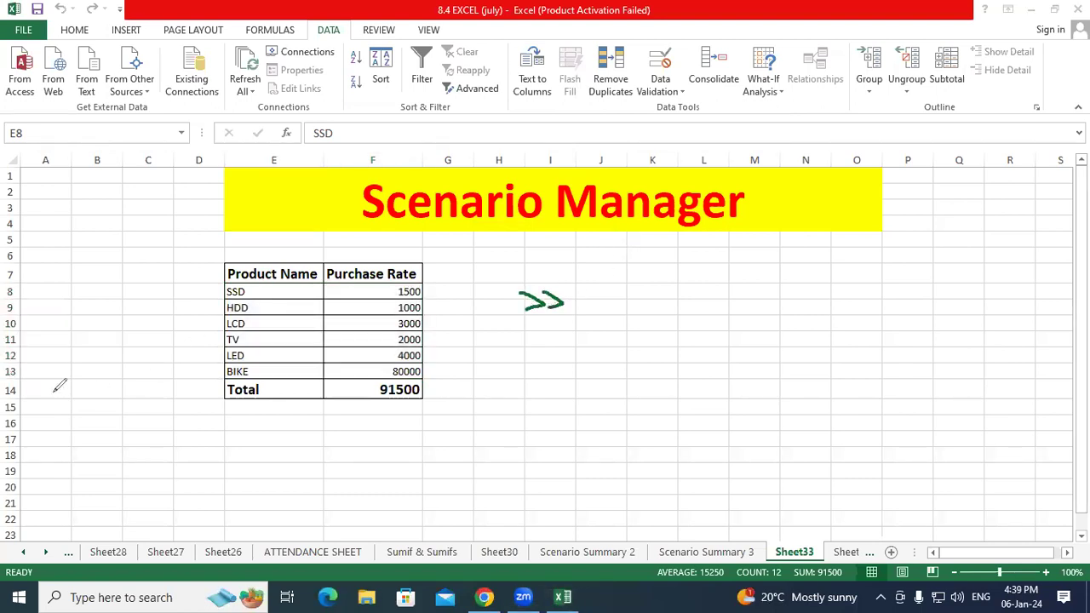
{"action": "key", "text": "Escape"}
{"action": "left_click", "coordinate": [447, 74]}
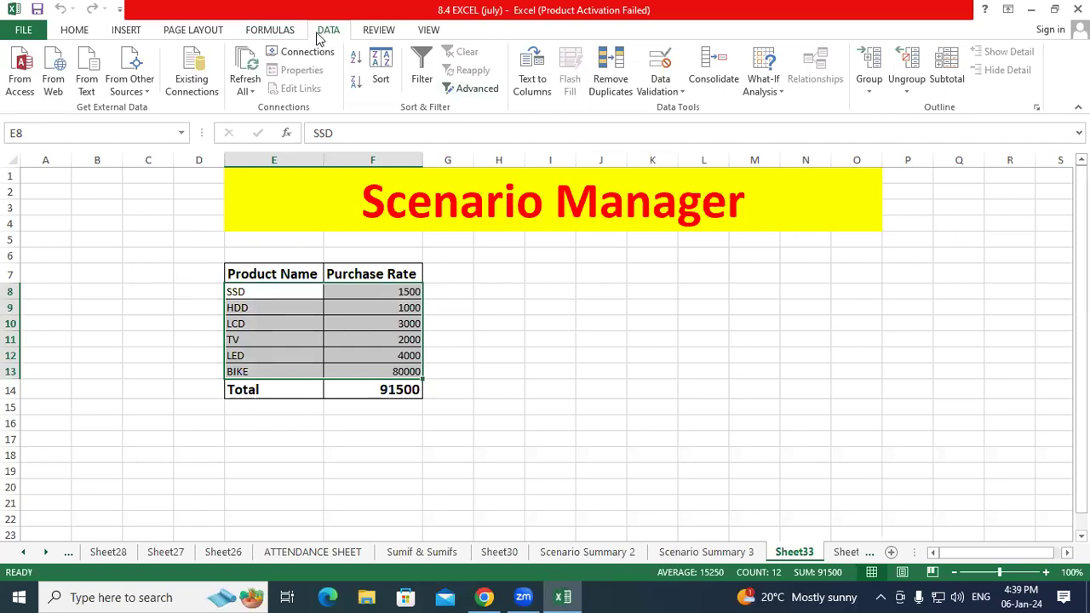
Delete the existing Max and min scenarios in the Scenario Manager
{"action": "left_click", "coordinate": [763, 90]}
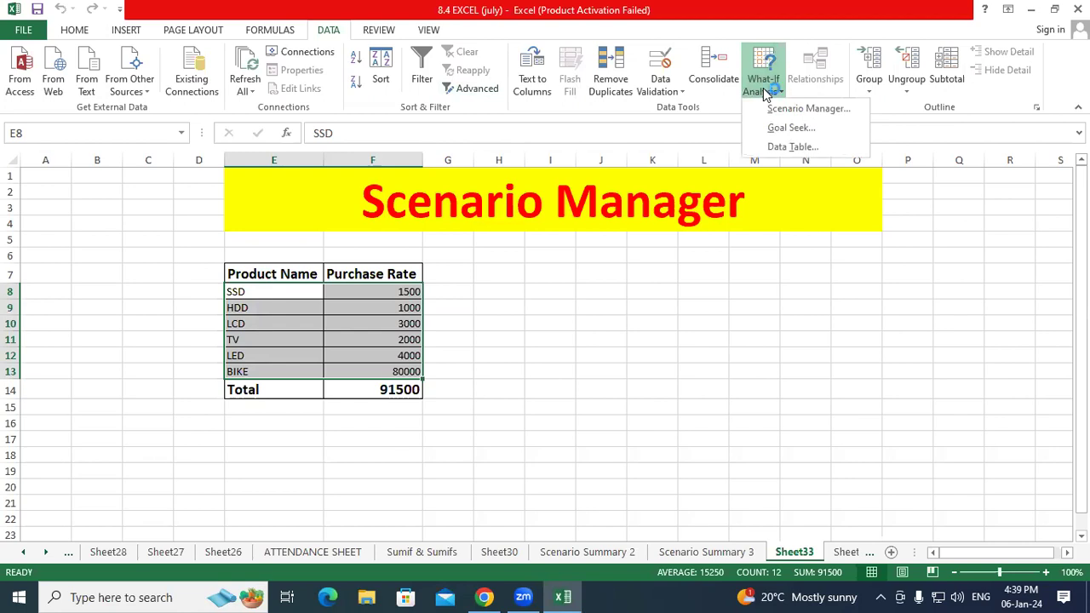
{"action": "key", "text": "super+plus"}
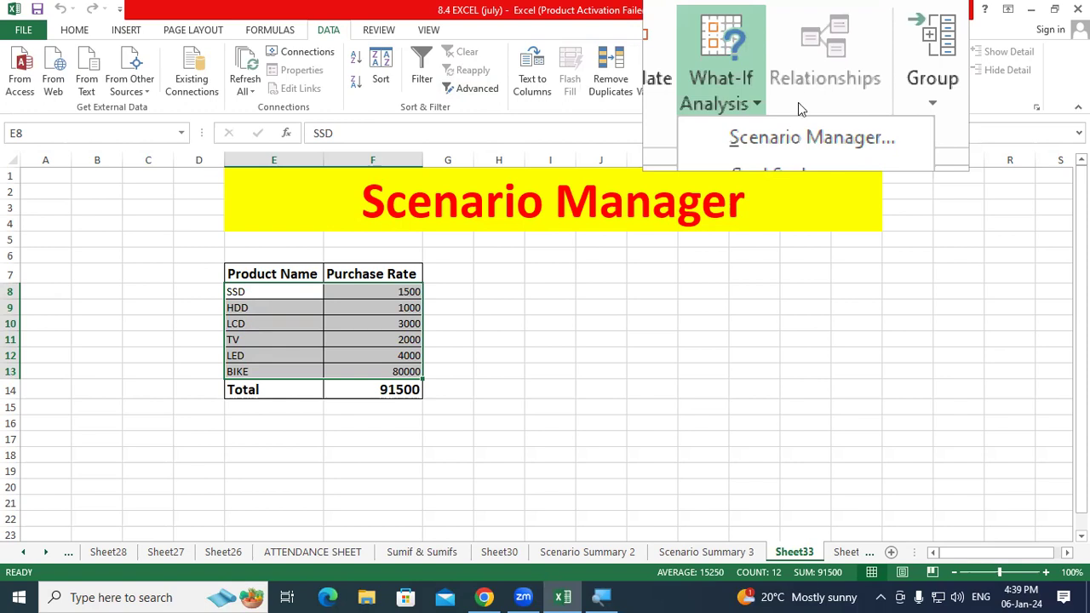
{"action": "left_click", "coordinate": [798, 110]}
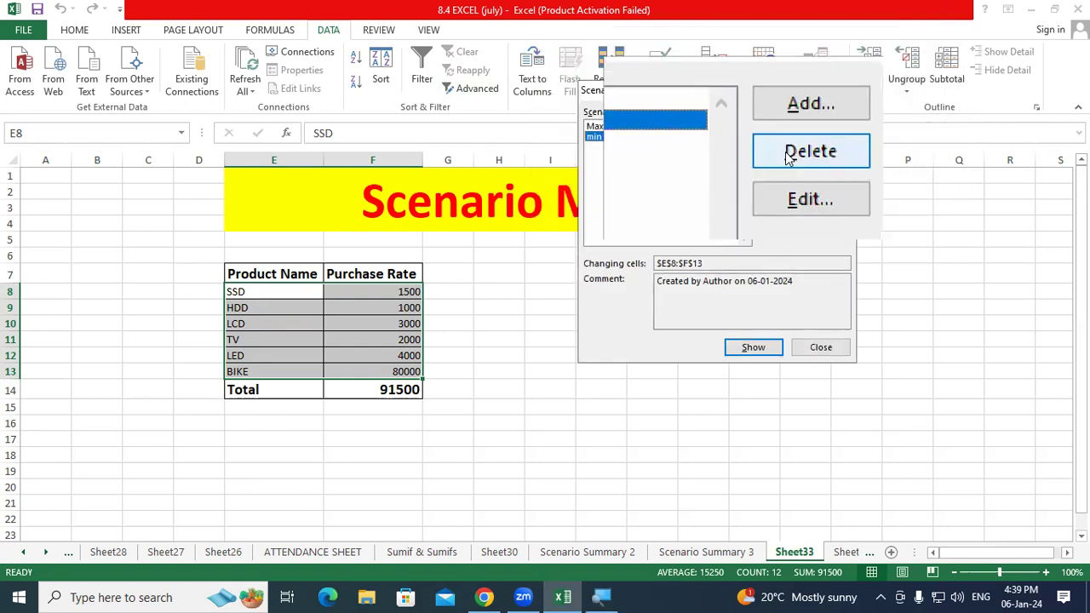
{"action": "left_click", "coordinate": [773, 151]}
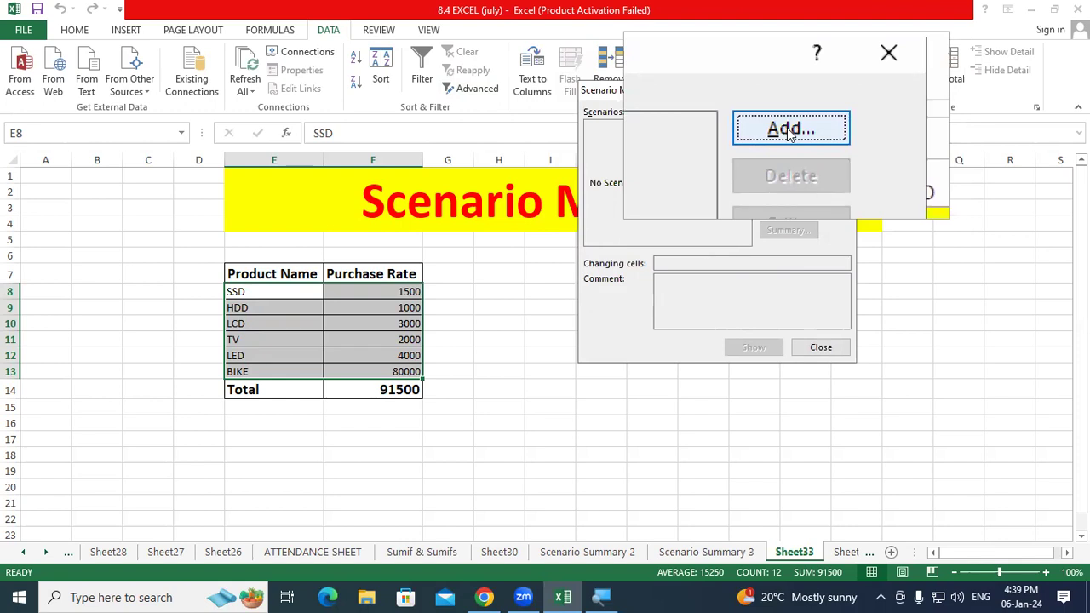
Add a scenario named Max with E8:F13 as changing cells, keeping the current cell values
{"action": "left_click", "coordinate": [790, 132]}
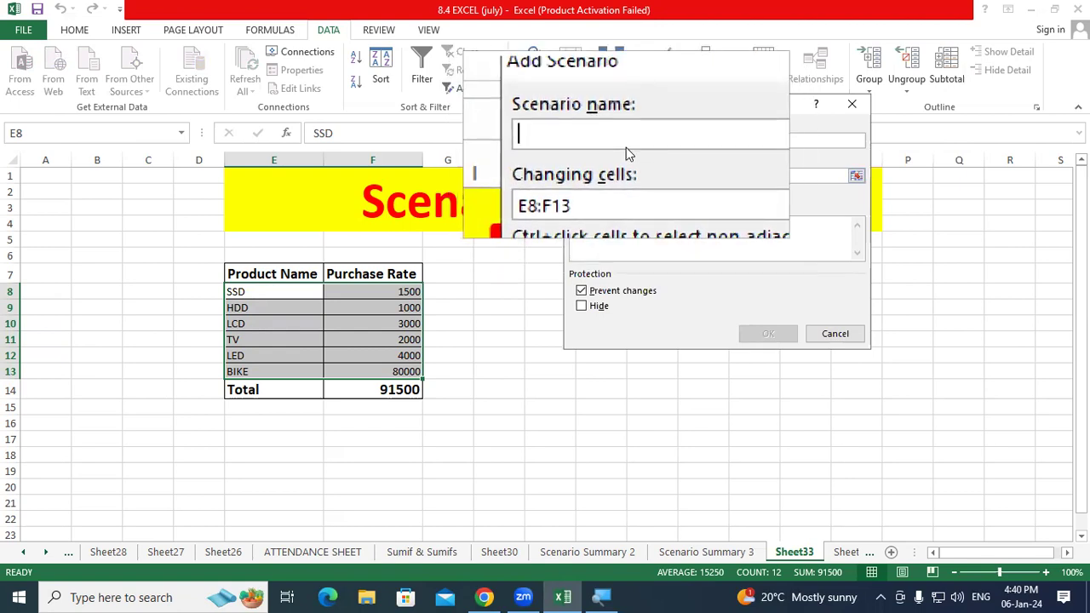
{"action": "type", "text": "Max"}
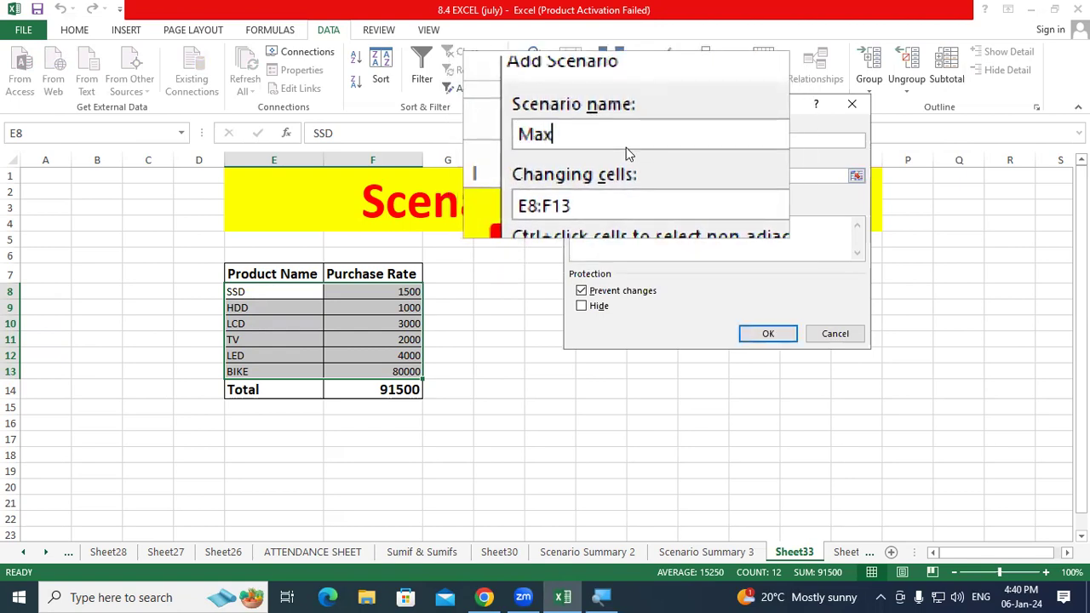
{"action": "left_click", "coordinate": [760, 341]}
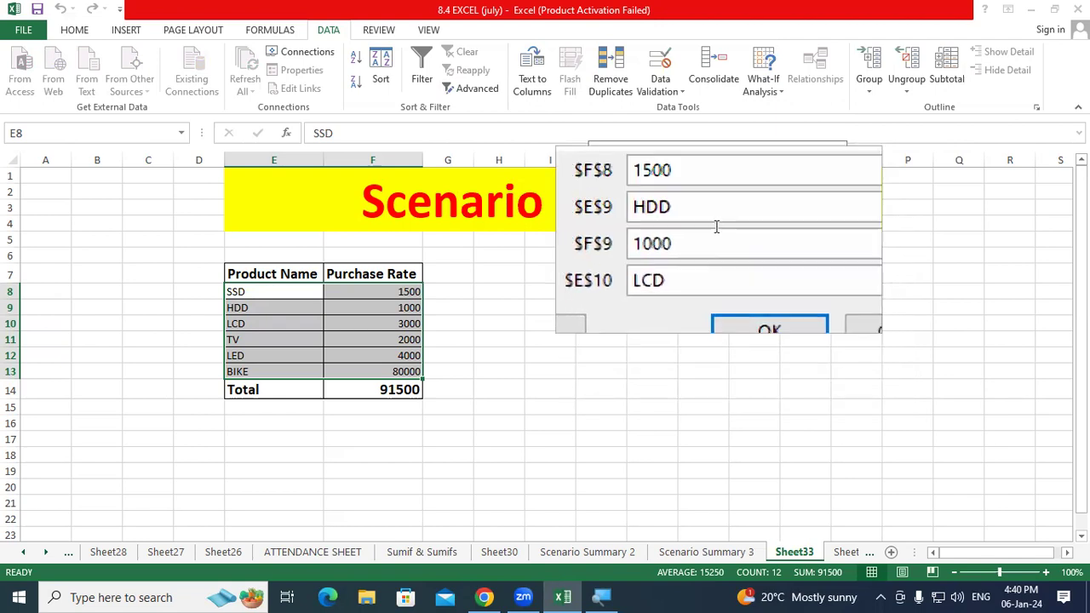
{"action": "left_click", "coordinate": [713, 208]}
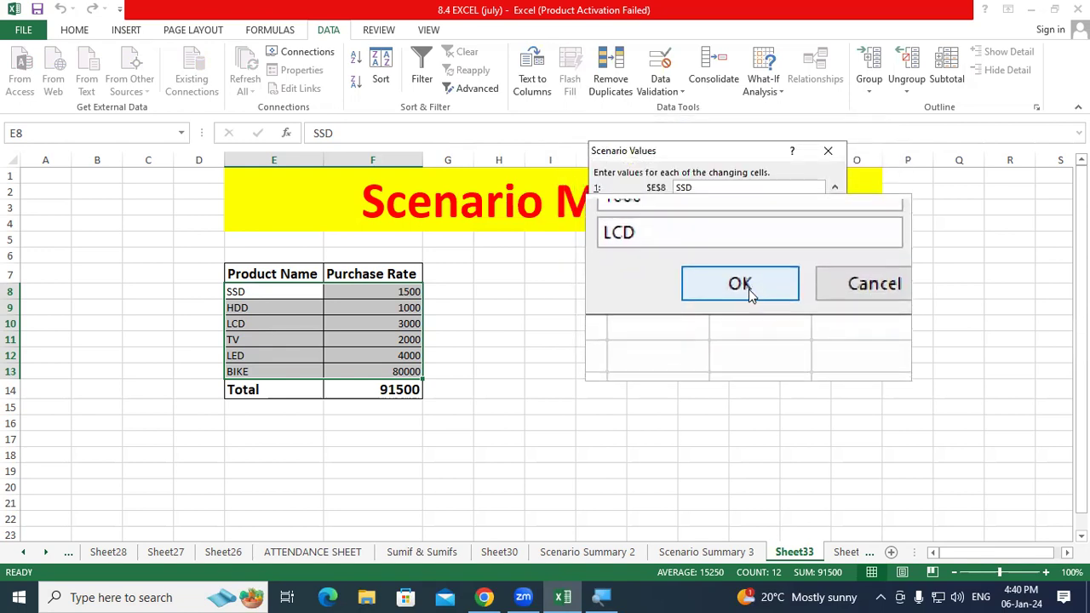
{"action": "left_click", "coordinate": [740, 285]}
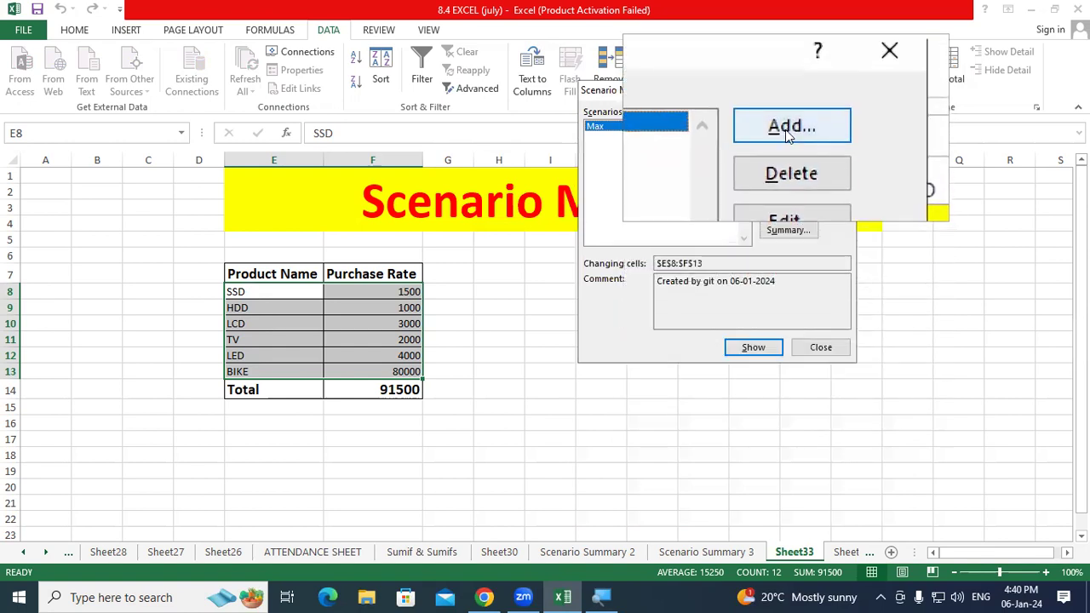
Add another scenario named min for changing cells E8:F13, accepting the current values
{"action": "left_click", "coordinate": [785, 132]}
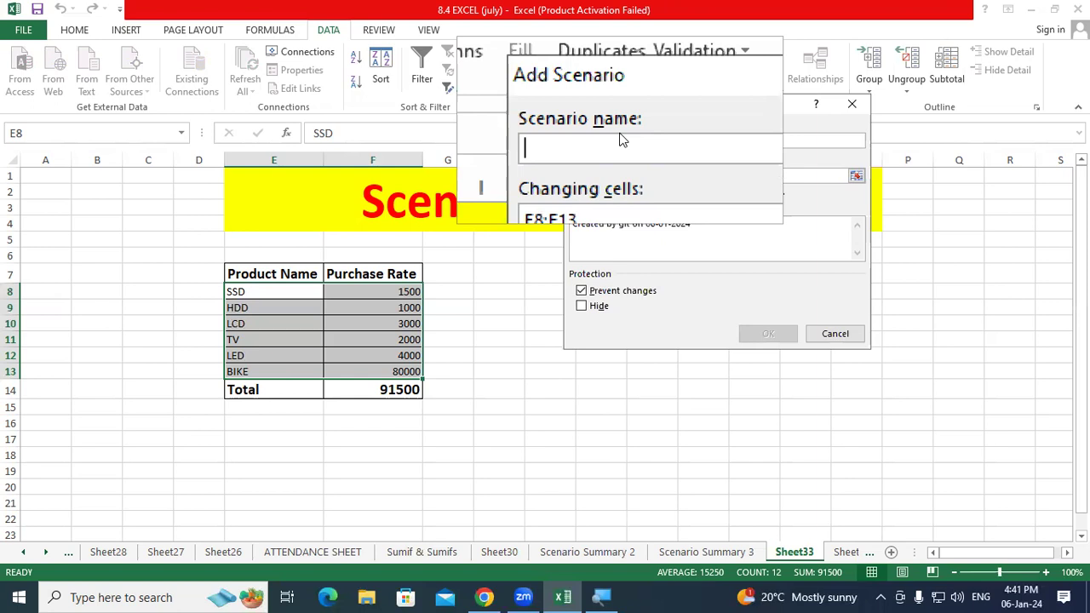
{"action": "type", "text": "min"}
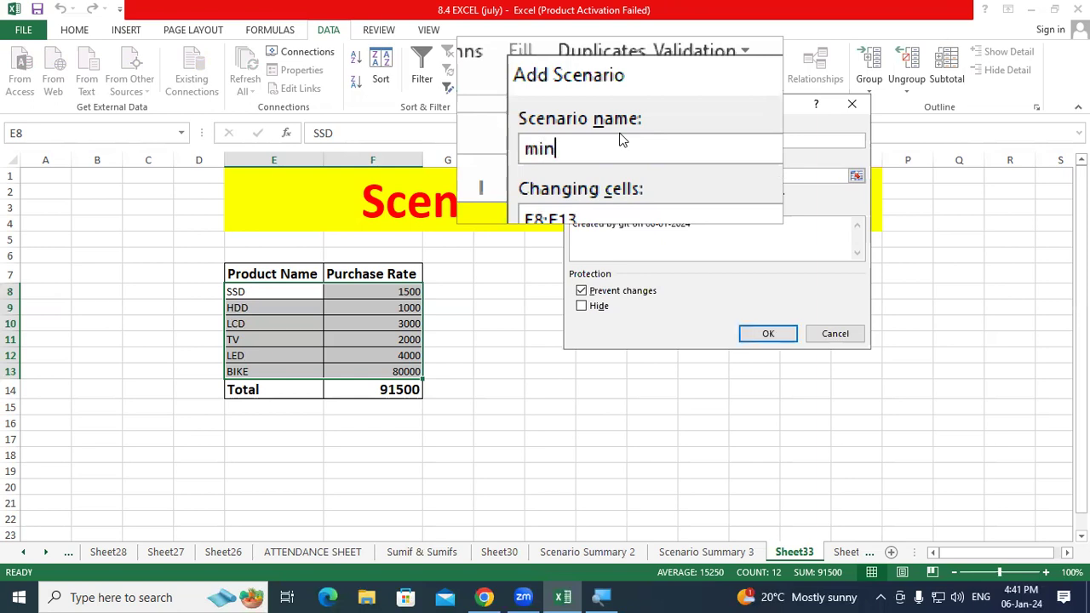
{"action": "left_click", "coordinate": [760, 336]}
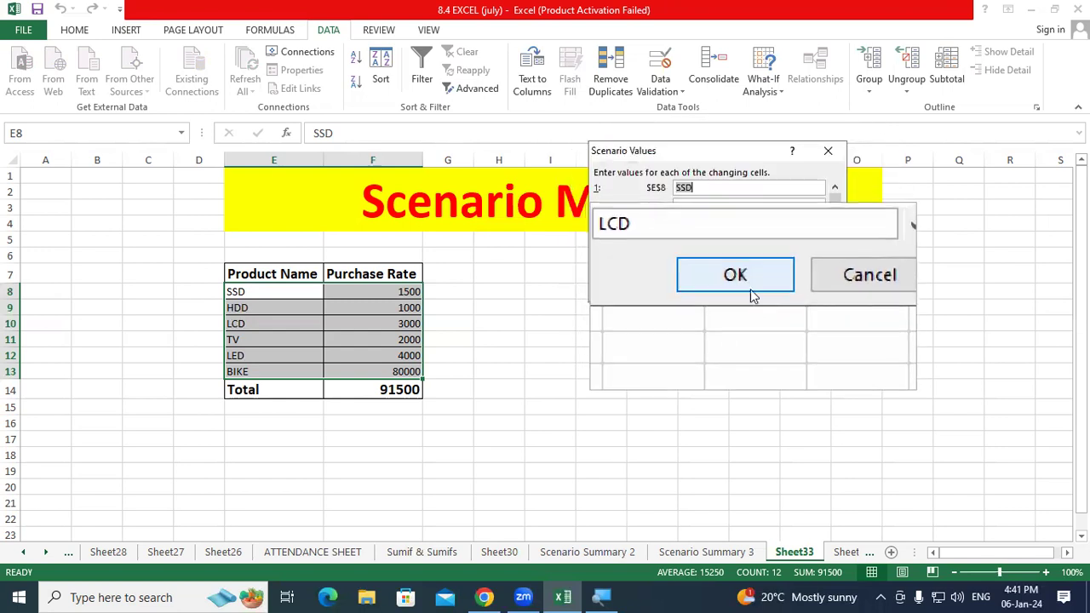
{"action": "left_click", "coordinate": [739, 287]}
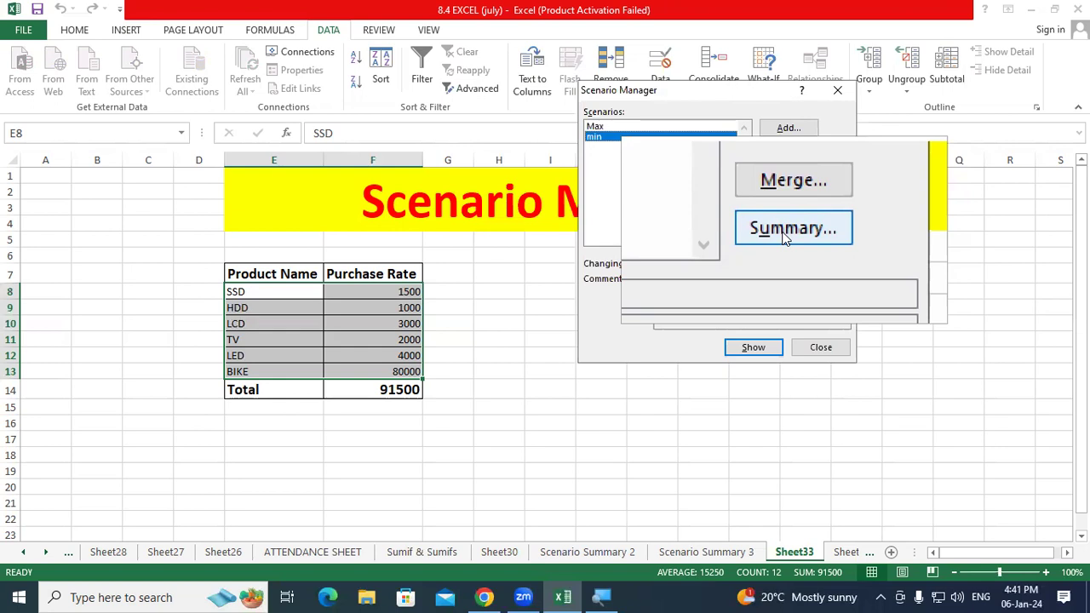
Create a scenario PivotTable report of the Max and min scenarios with F14 as the result cell
{"action": "left_click", "coordinate": [784, 237]}
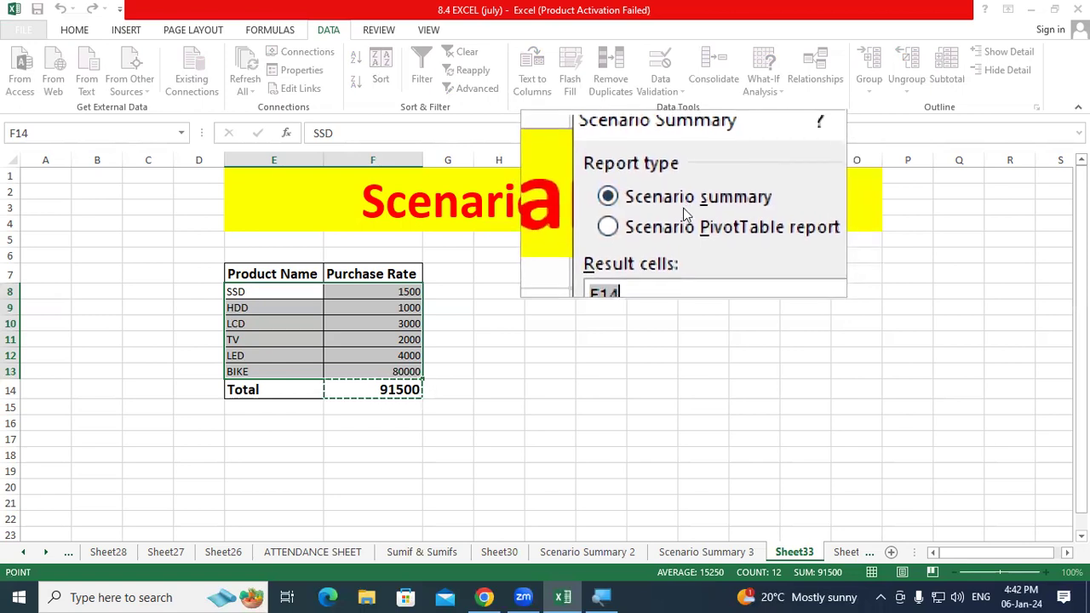
{"action": "left_click", "coordinate": [698, 218]}
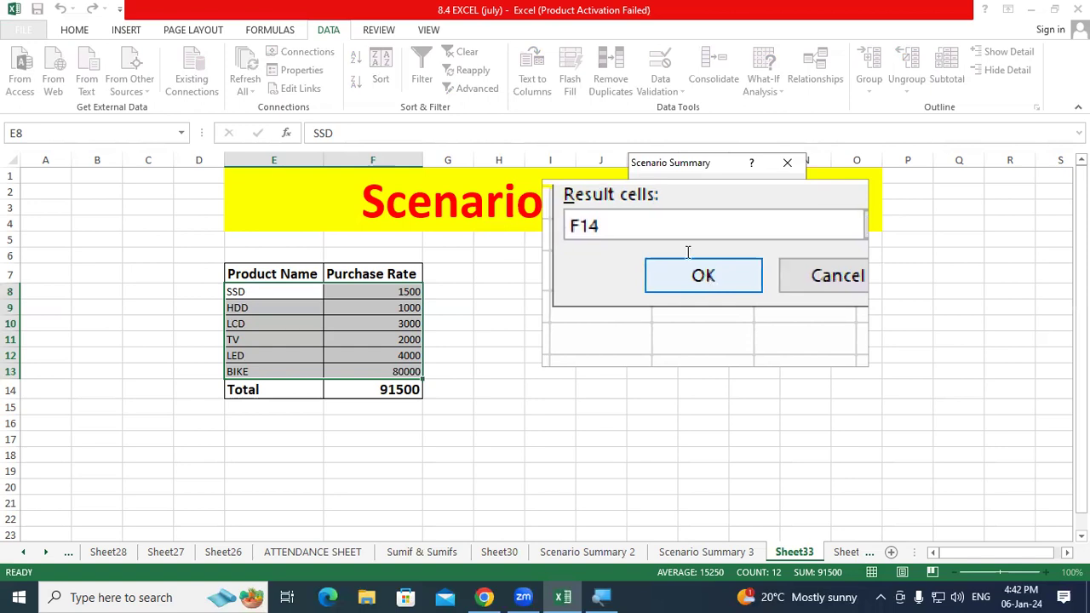
{"action": "left_click", "coordinate": [678, 203]}
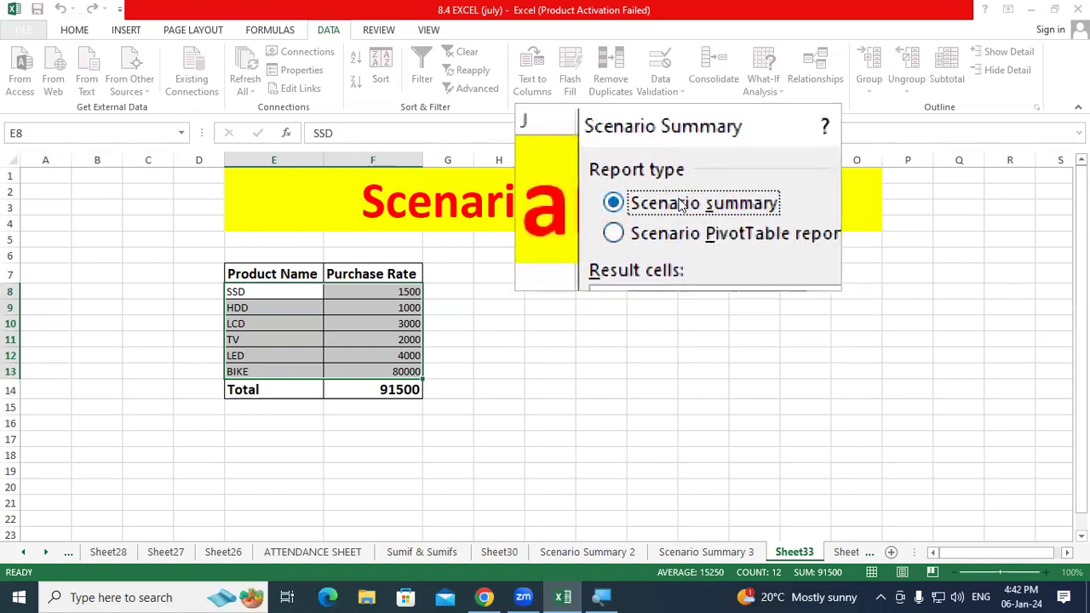
{"action": "left_click", "coordinate": [656, 248]}
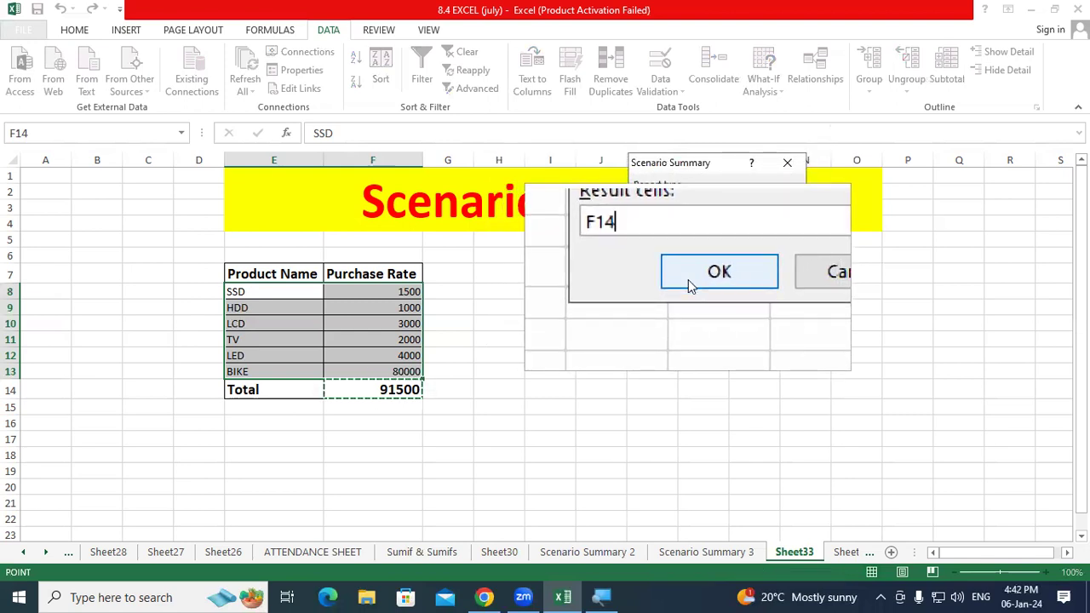
{"action": "left_click", "coordinate": [684, 219]}
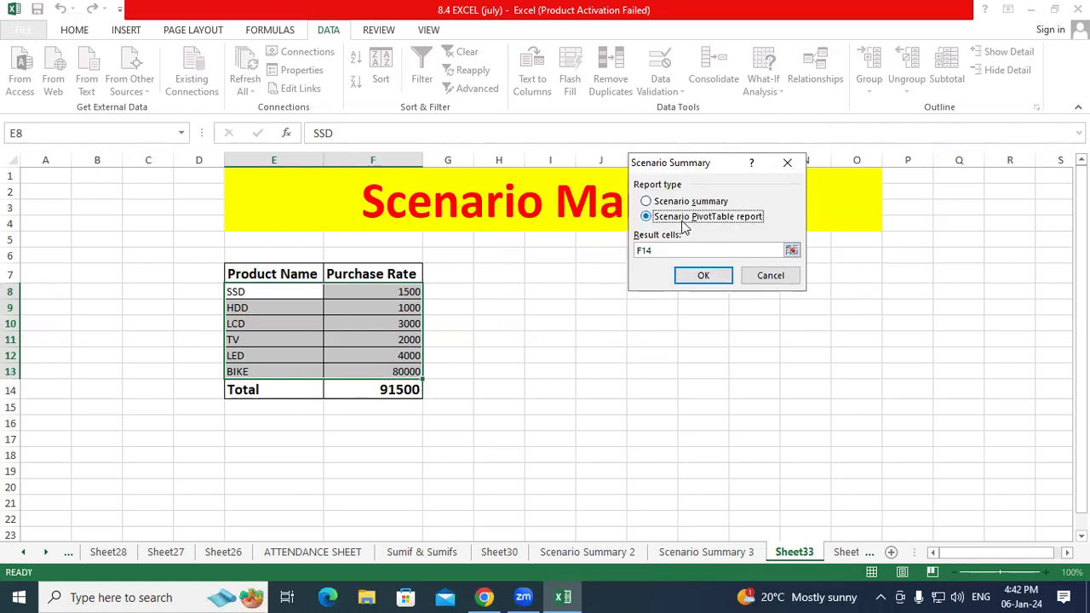
{"action": "left_click", "coordinate": [691, 274]}
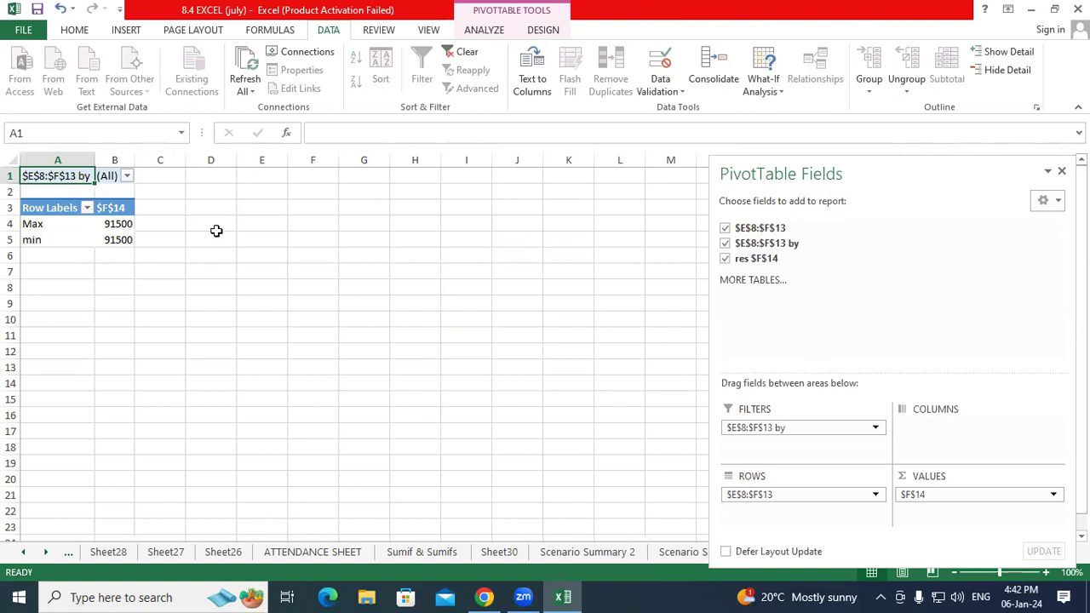
Examine the Max and min results and the report filter's choices in the scenario PivotTable, leaving the filter unchanged
{"action": "left_click", "coordinate": [125, 223]}
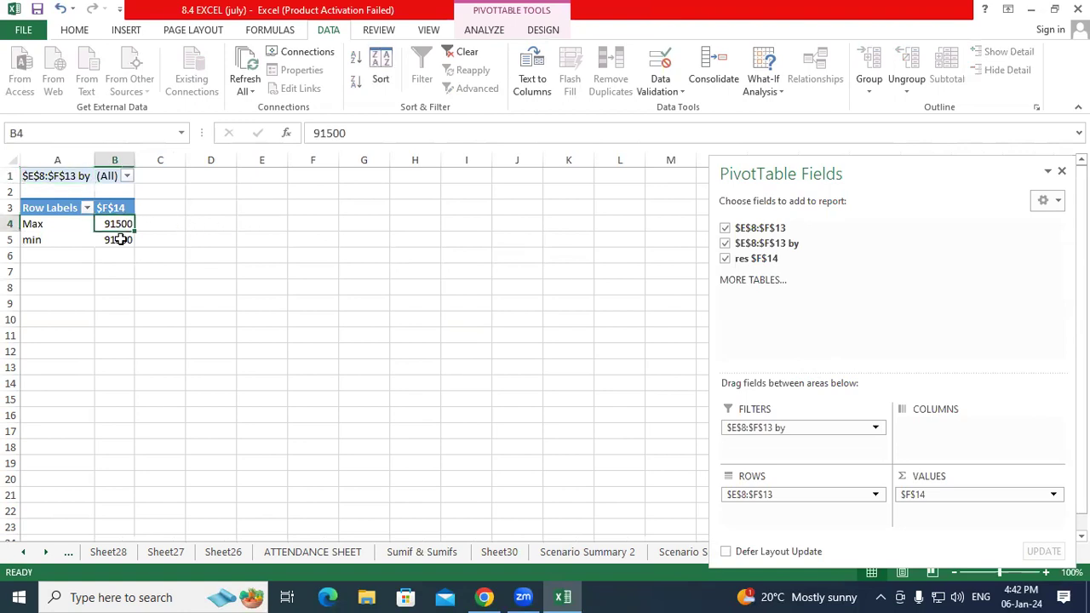
{"action": "left_click", "coordinate": [120, 240]}
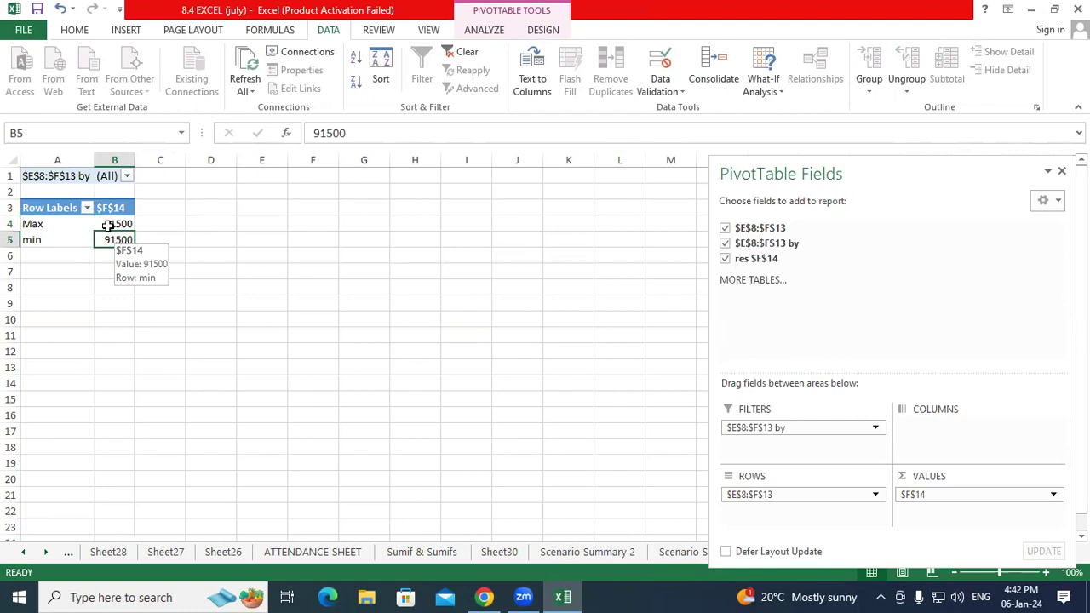
{"action": "left_click", "coordinate": [61, 179]}
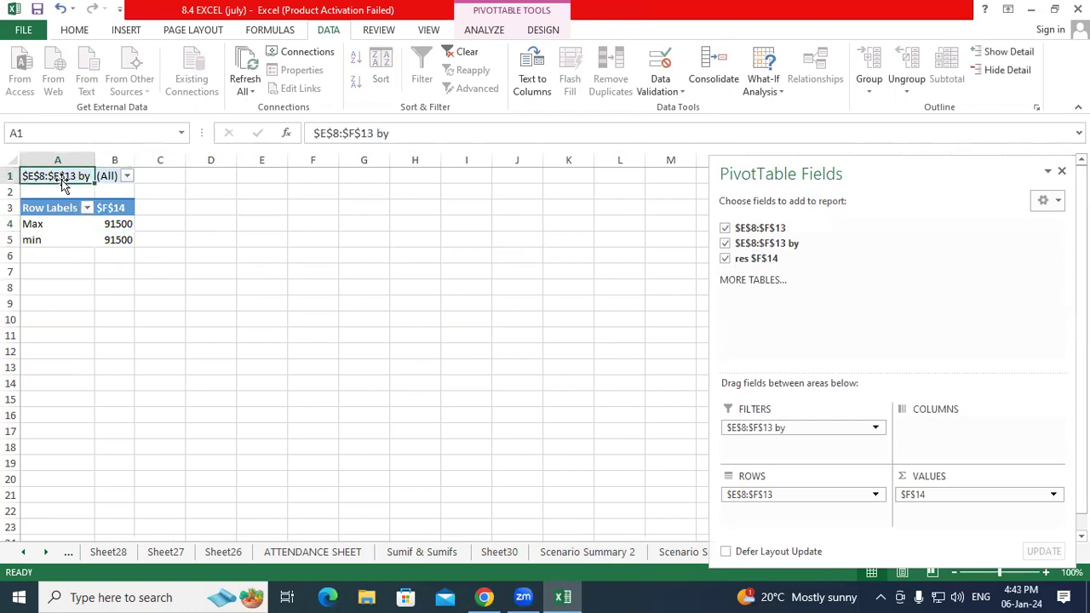
{"action": "left_click", "coordinate": [126, 175]}
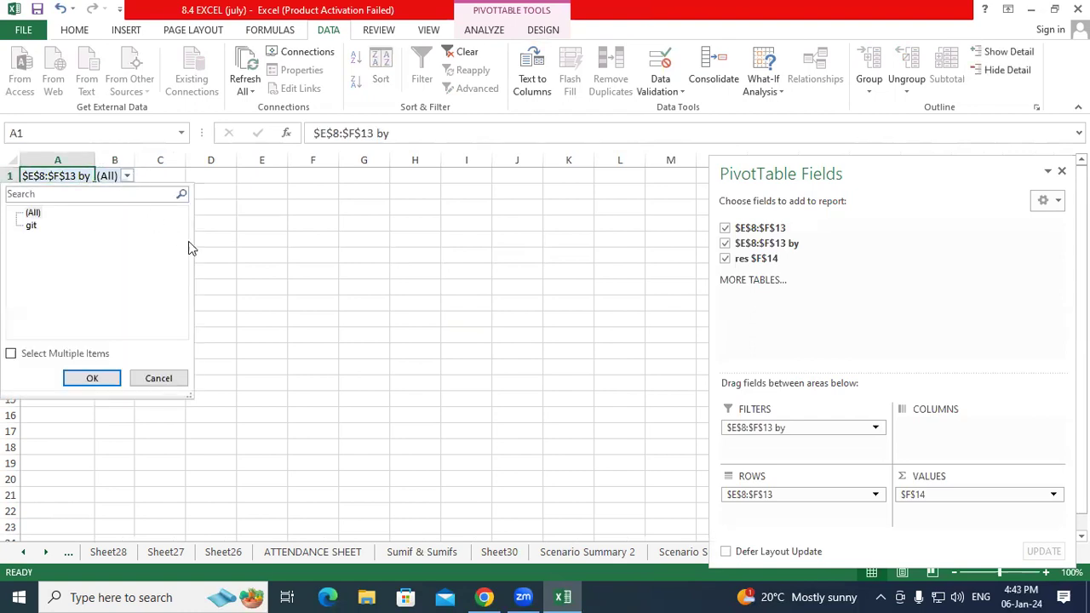
{"action": "left_click", "coordinate": [160, 378]}
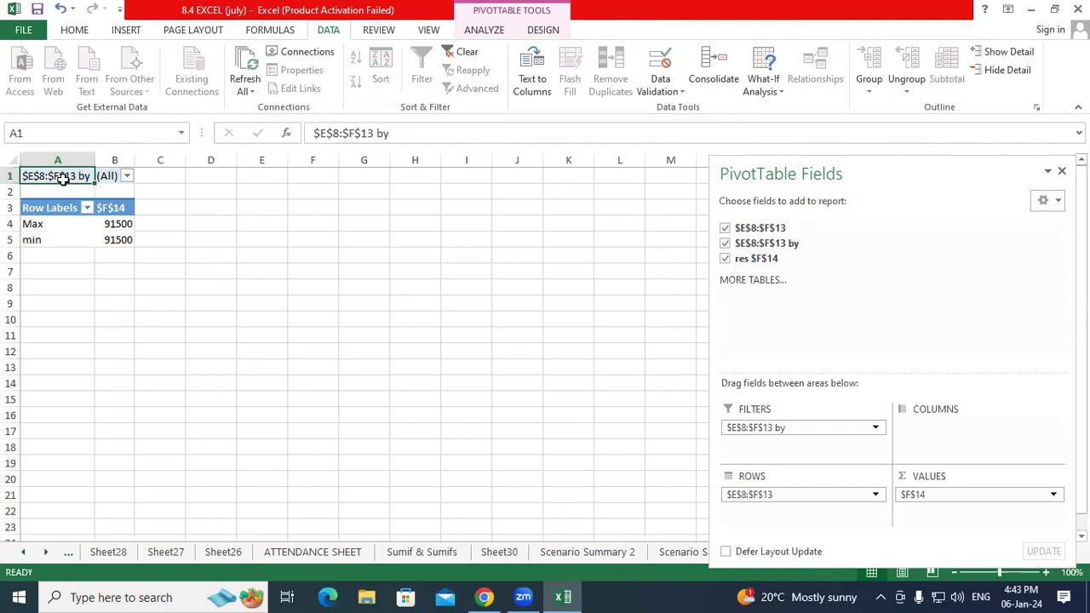
{"action": "left_click", "coordinate": [38, 224]}
{"action": "left_click", "coordinate": [64, 239]}
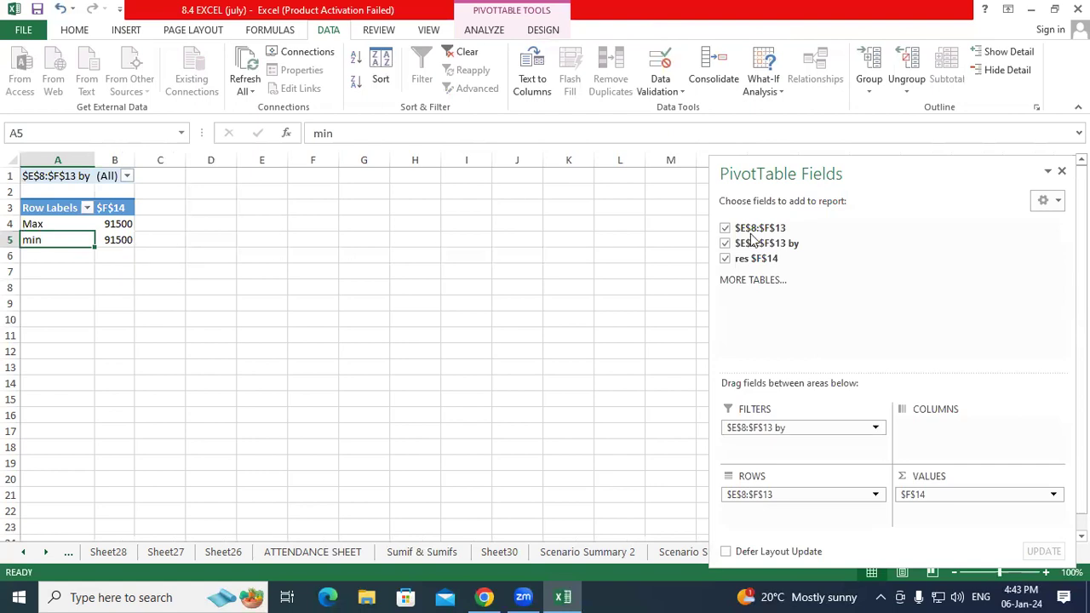
Close the PivotTable field list and return to Sheet33 with the product rate table
{"action": "left_click", "coordinate": [1062, 171]}
{"action": "left_click", "coordinate": [639, 226]}
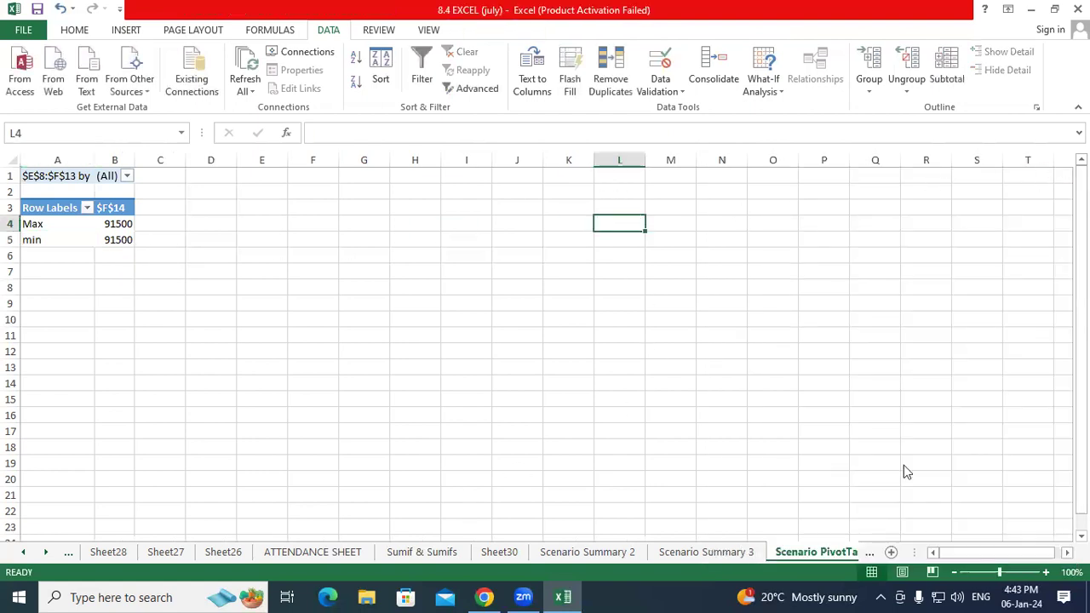
{"action": "left_click", "coordinate": [869, 552]}
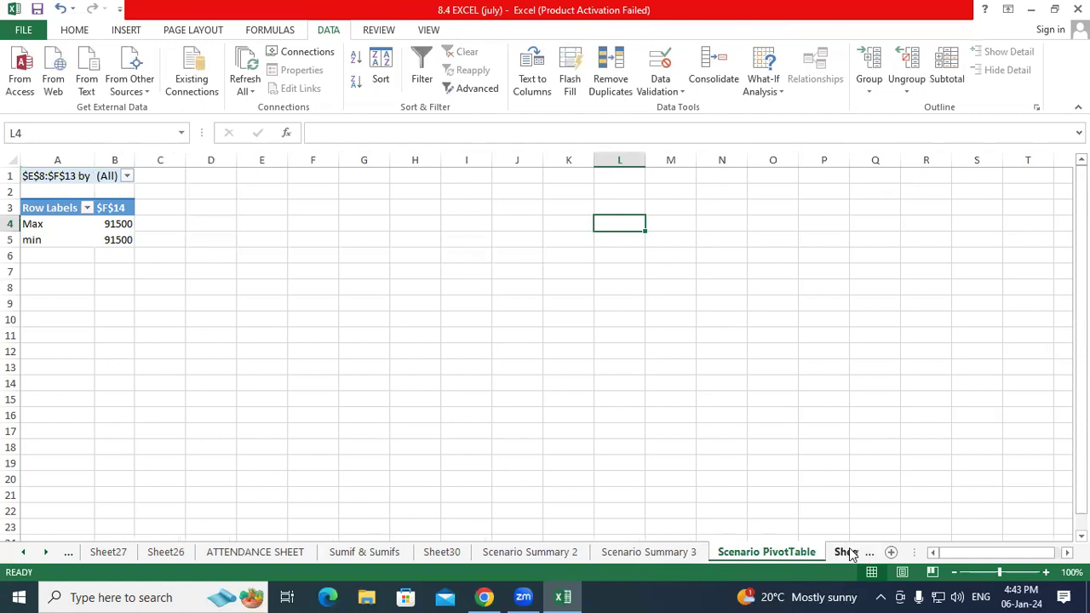
{"action": "left_click", "coordinate": [845, 552]}
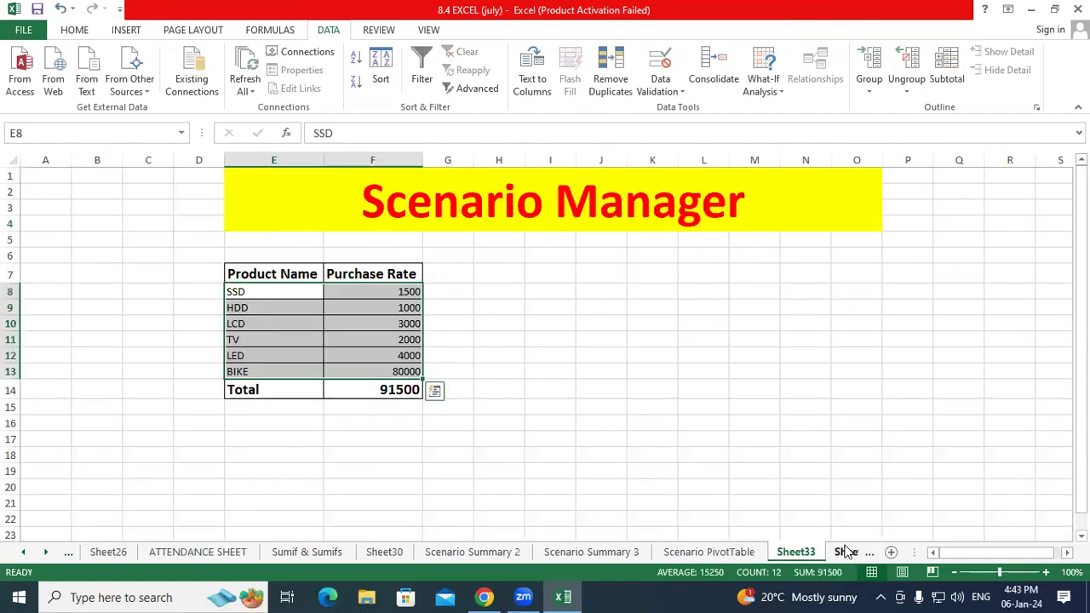
Generate a scenario summary report comparing the Max and min scenarios with F14 as the result cell
{"action": "left_click", "coordinate": [770, 84]}
{"action": "left_click", "coordinate": [778, 105]}
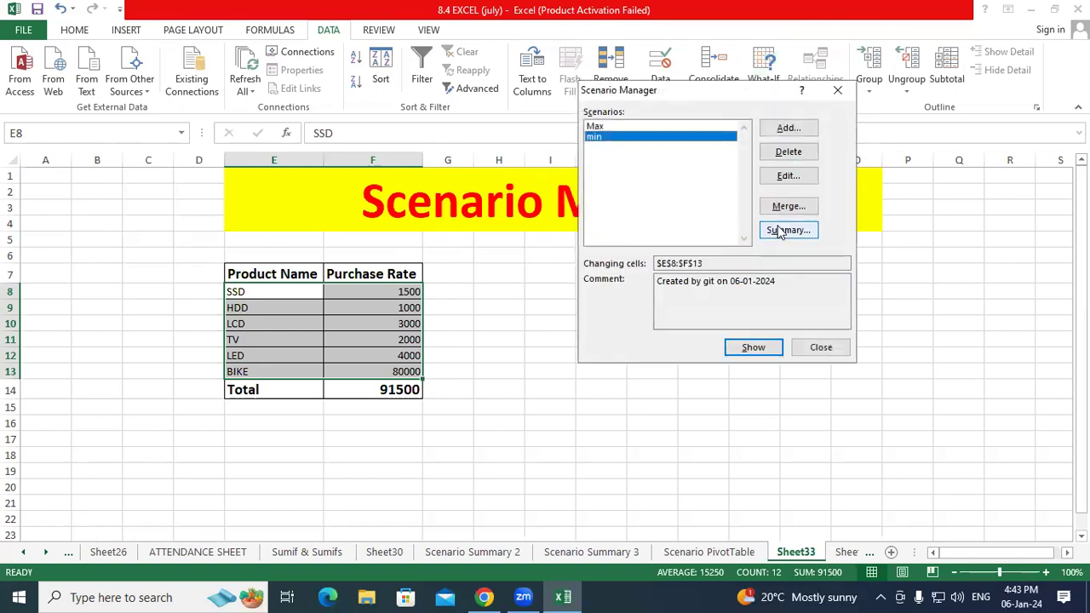
{"action": "left_click", "coordinate": [779, 228]}
{"action": "left_click", "coordinate": [690, 201]}
{"action": "left_click", "coordinate": [698, 275]}
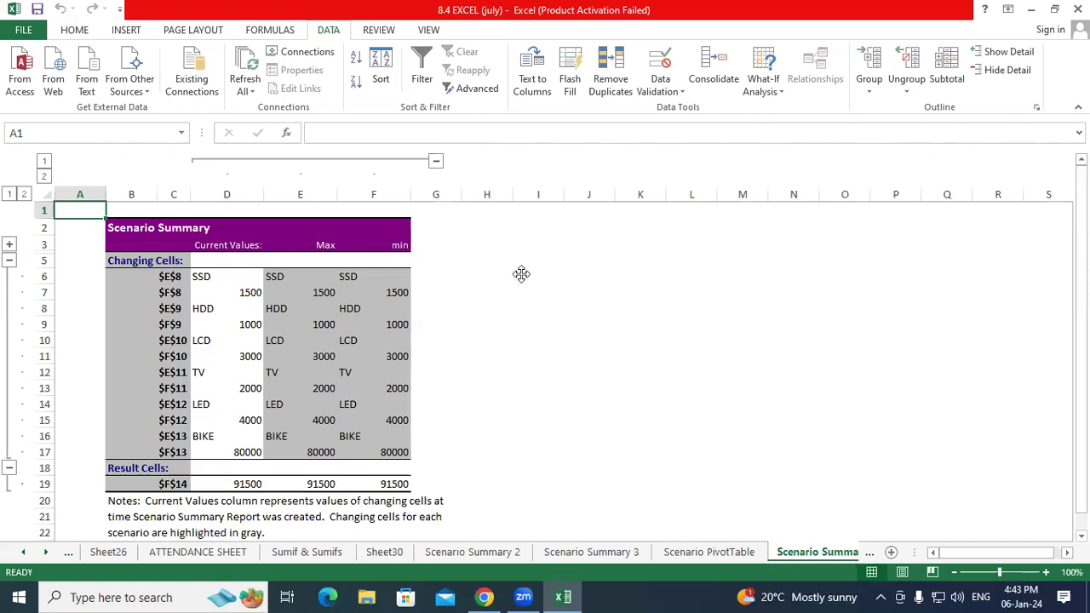
Go back to Sheet33 and select the empty cell G26 below the product table
{"action": "left_click", "coordinate": [870, 553]}
{"action": "left_click", "coordinate": [869, 553]}
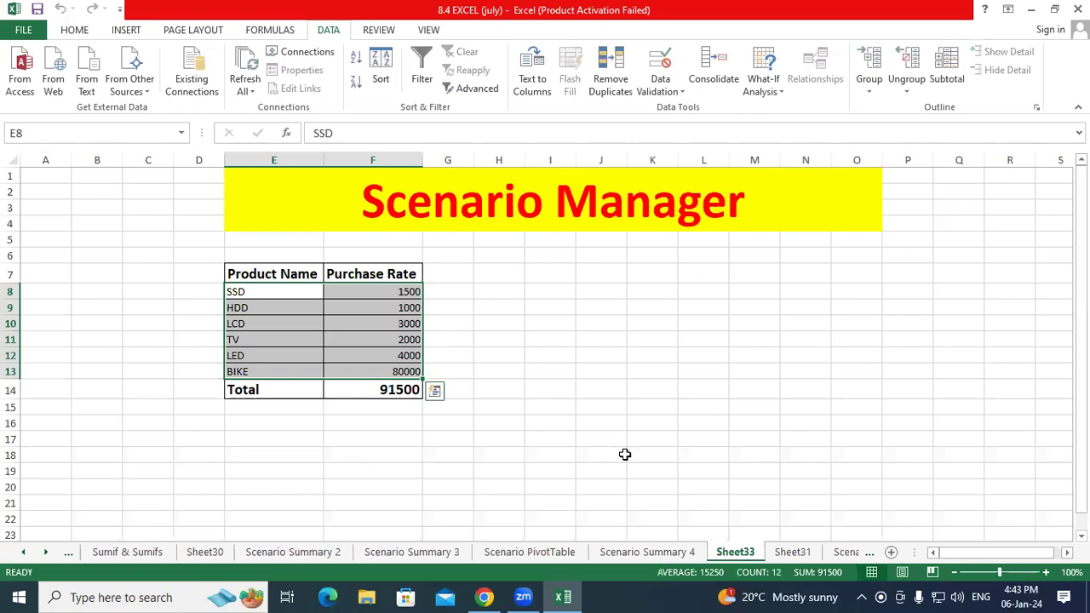
{"action": "scroll", "coordinate": [414, 397], "scroll_direction": "down", "scroll_amount": 7}
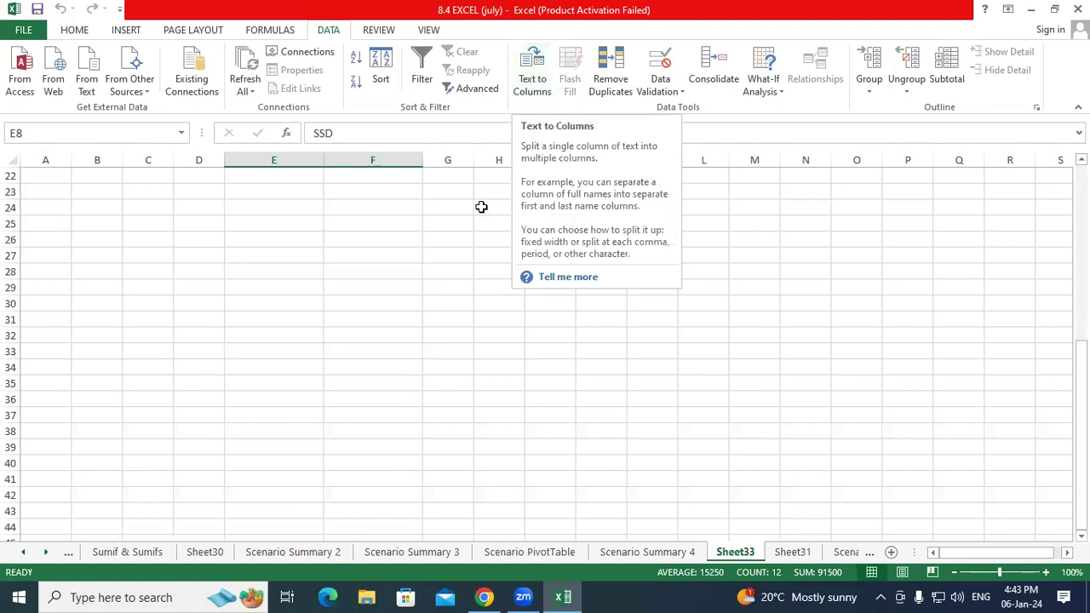
{"action": "left_click", "coordinate": [466, 238]}
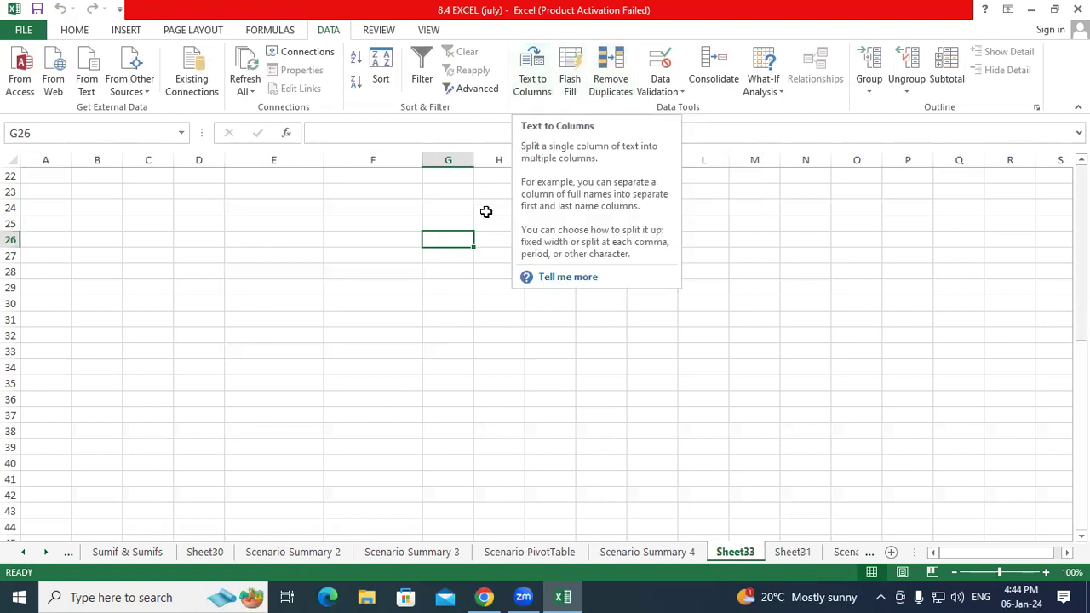
{"action": "left_click_drag", "start_coordinate": [452, 240], "coordinate": [548, 241]}
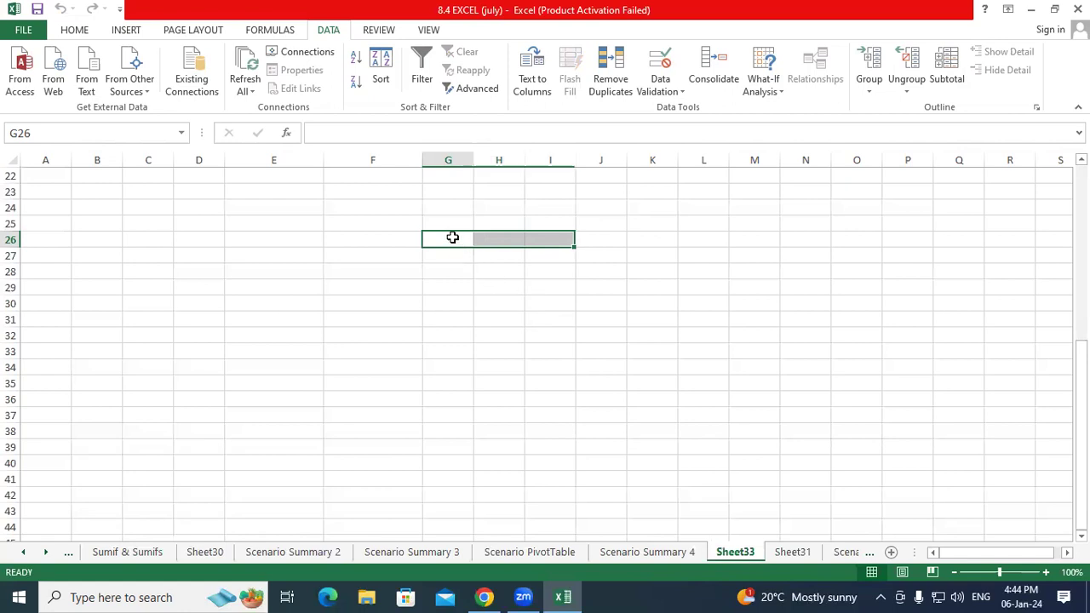
{"action": "left_click", "coordinate": [454, 237]}
{"action": "left_click", "coordinate": [499, 237]}
{"action": "left_click", "coordinate": [554, 239]}
{"action": "left_click", "coordinate": [588, 240]}
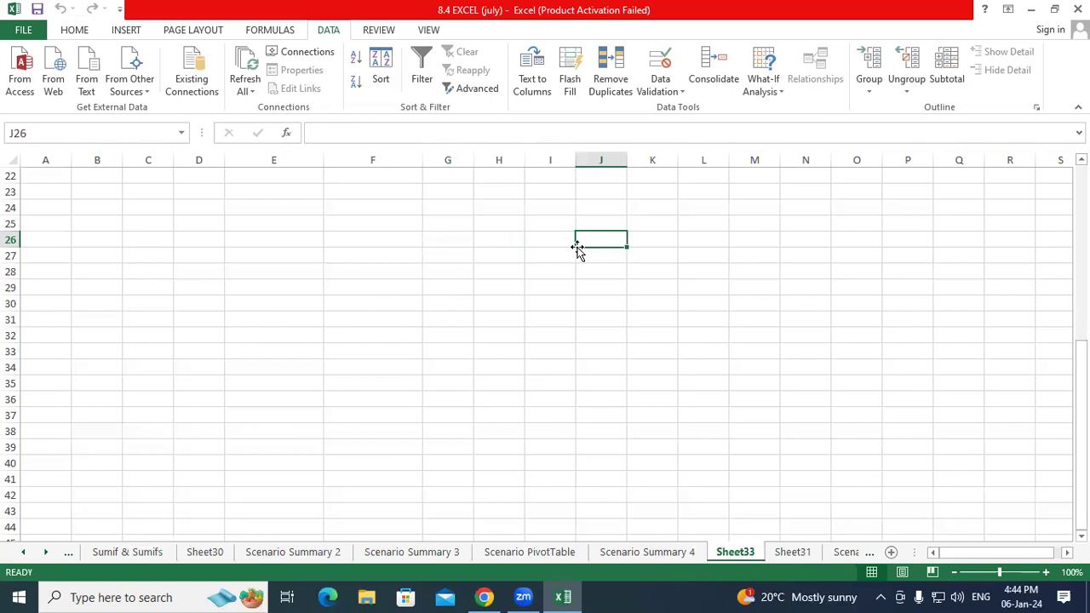
Enter four first names separated by spaces as one text in cell G25
{"action": "left_click", "coordinate": [497, 221]}
{"action": "left_click", "coordinate": [459, 224]}
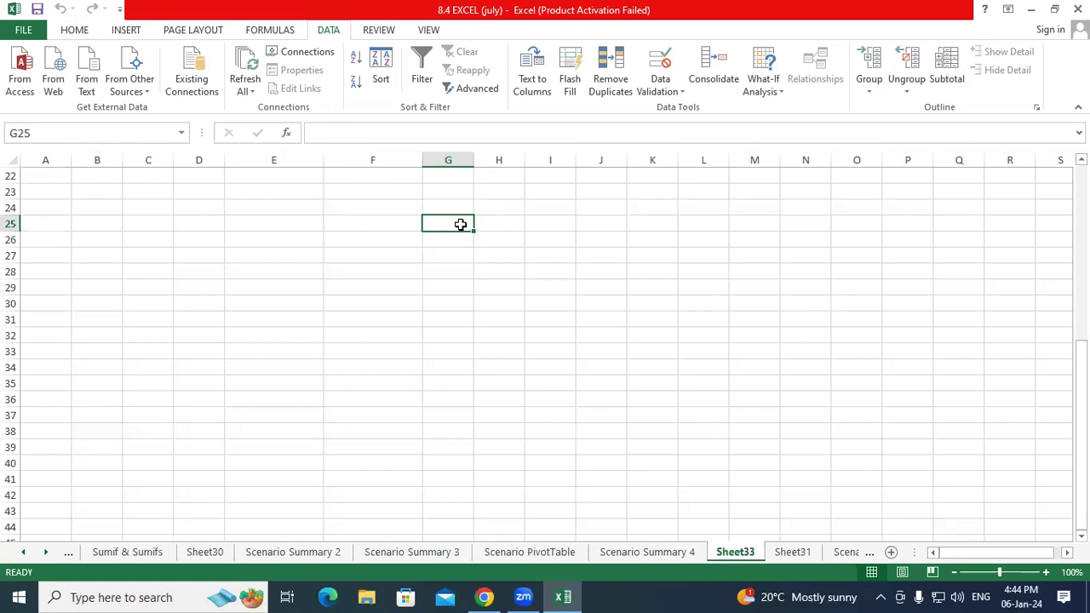
{"action": "type", "text": "Dur"}
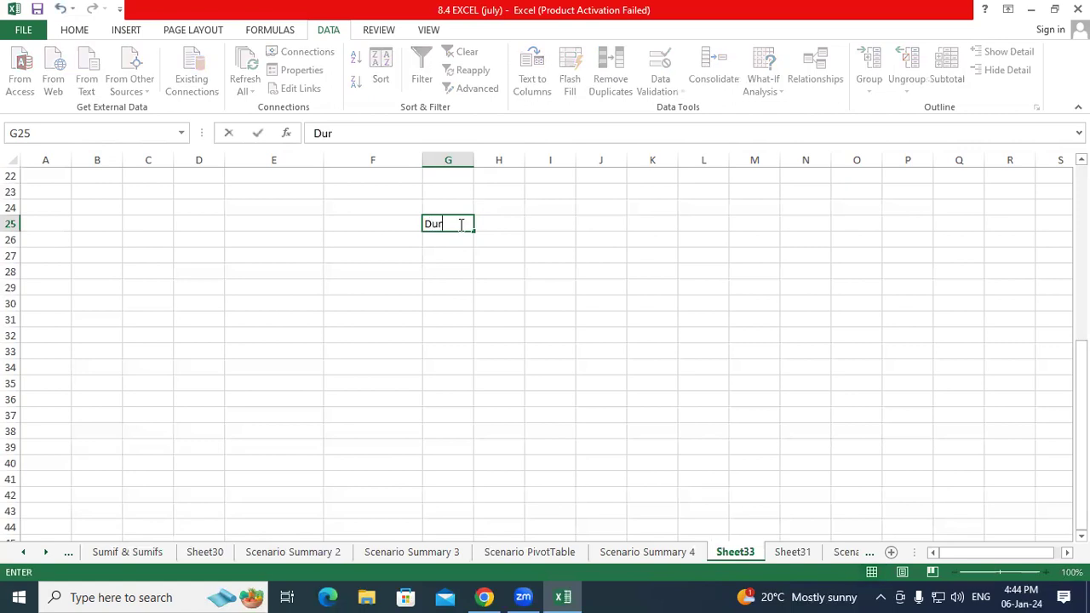
{"action": "type", "text": "gesh Amn"}
{"action": "key", "text": "BackSpace"}
{"action": "type", "text": "an "}
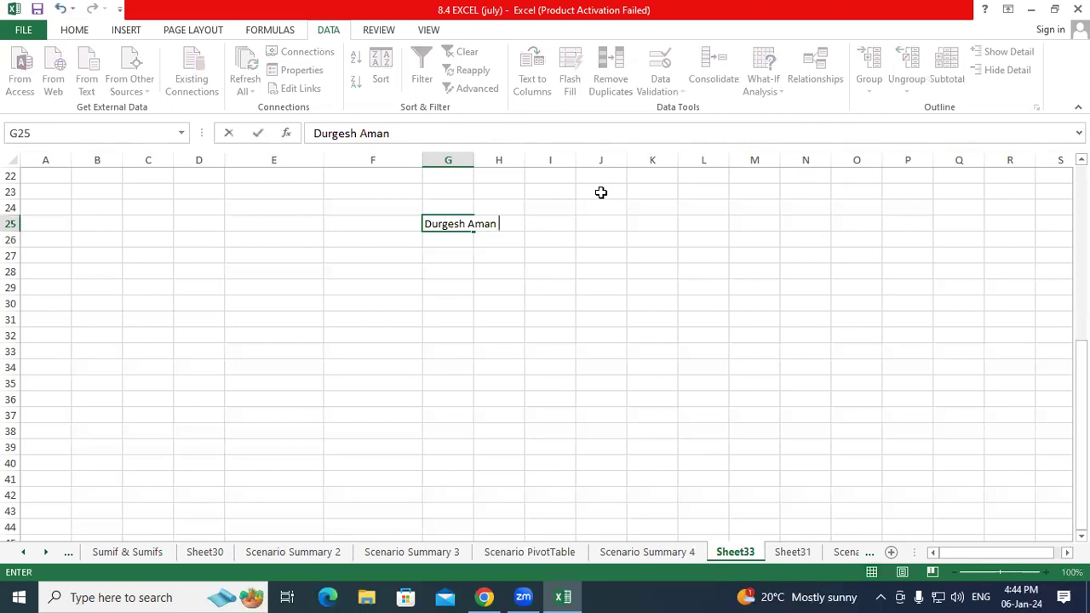
{"action": "type", "text": "Sandeep Kausa"}
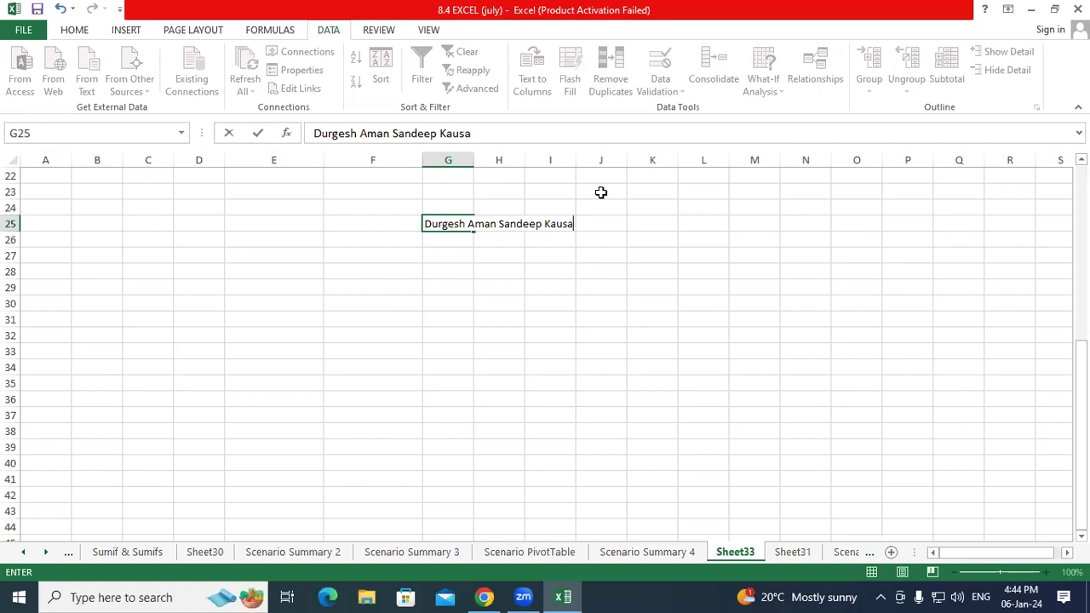
{"action": "type", "text": "l"}
{"action": "left_click", "coordinate": [490, 308]}
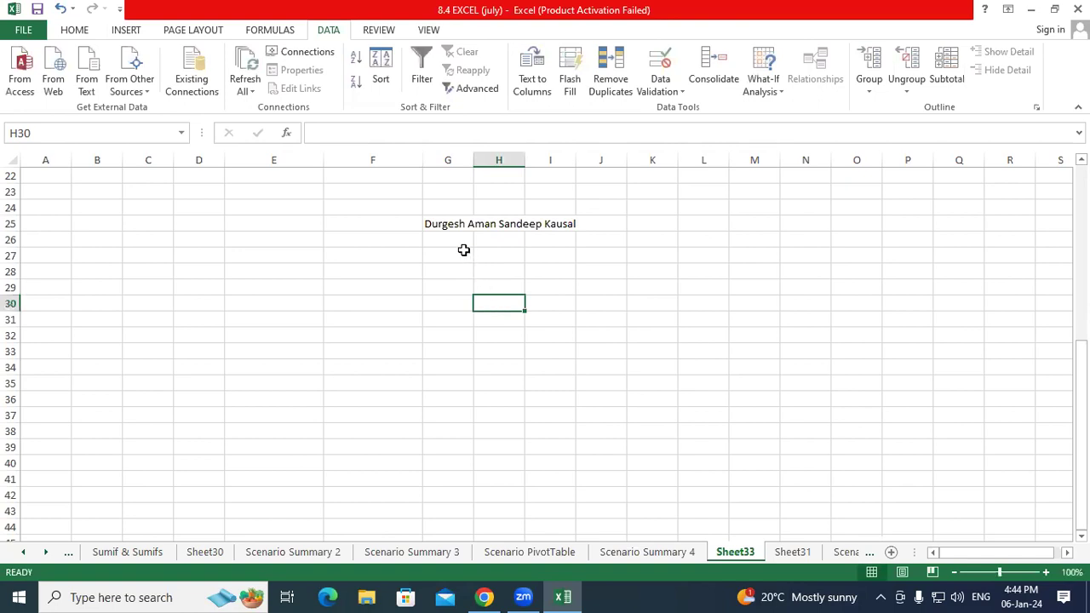
Check cells G25 through J25 one by one to see which of them holds the names text
{"action": "left_click", "coordinate": [447, 227]}
{"action": "left_click", "coordinate": [518, 223]}
{"action": "left_click", "coordinate": [531, 224]}
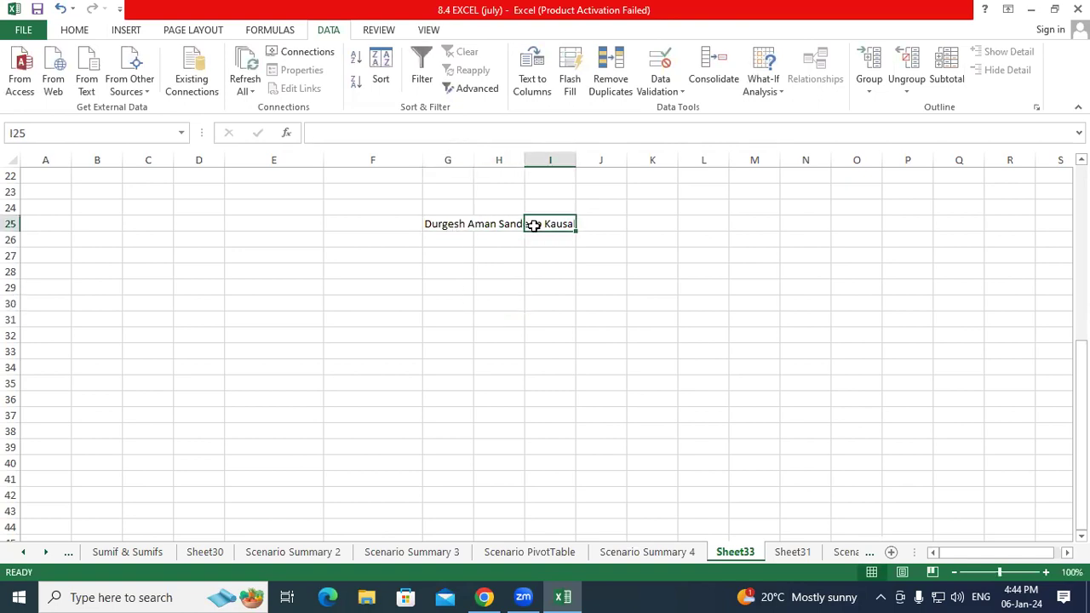
{"action": "left_click", "coordinate": [465, 224]}
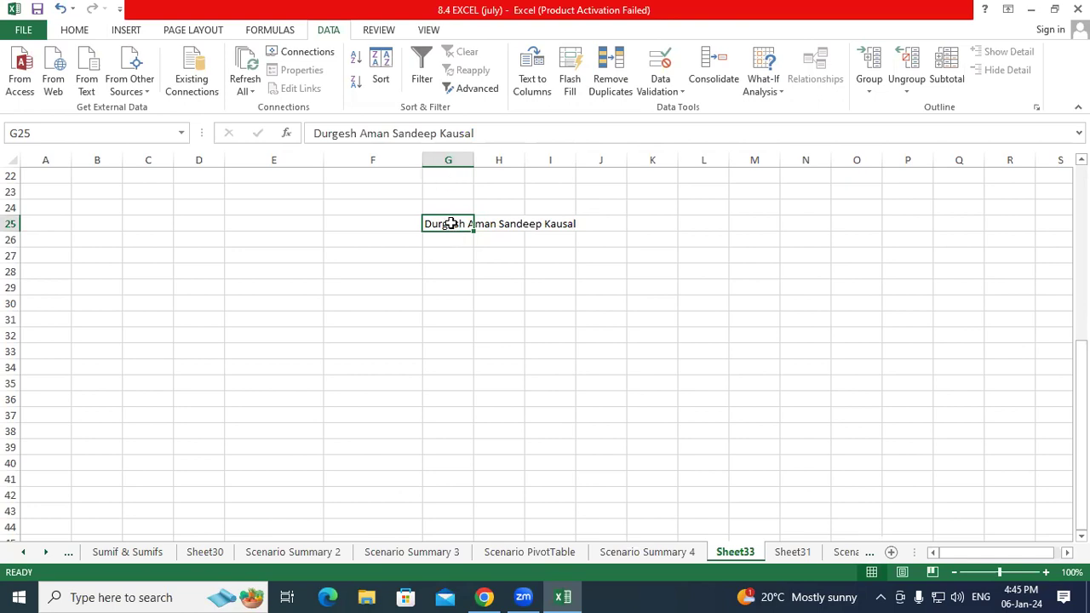
{"action": "left_click", "coordinate": [498, 224]}
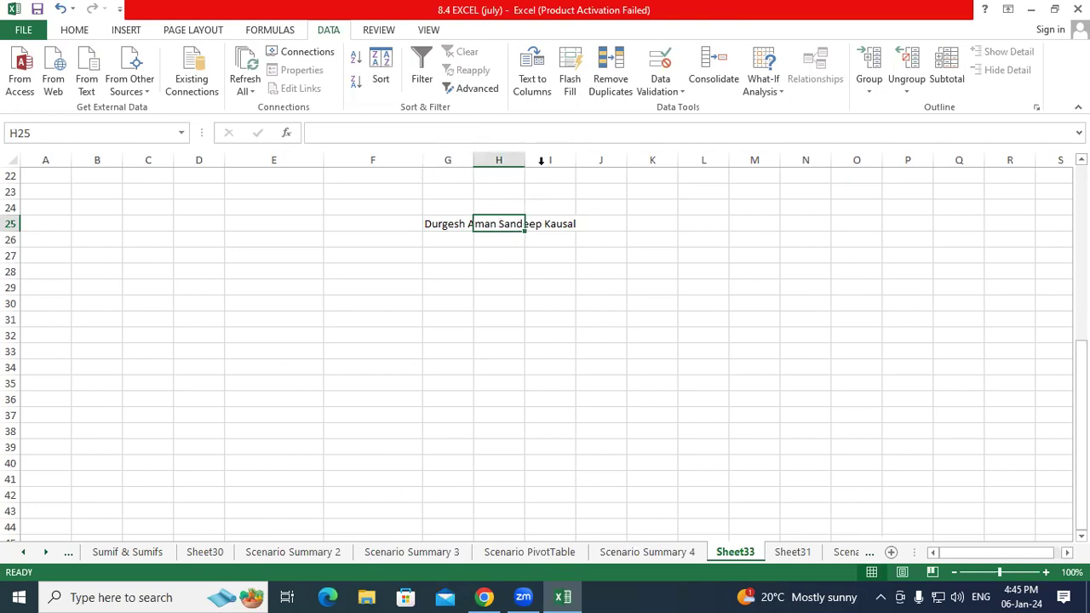
{"action": "left_click", "coordinate": [547, 220]}
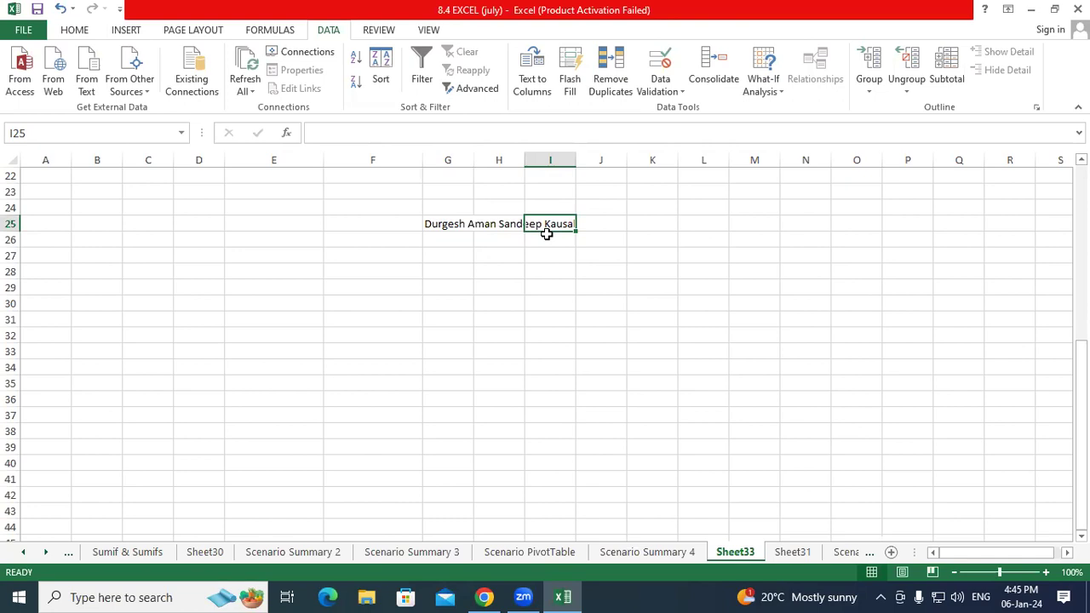
{"action": "left_click", "coordinate": [597, 223]}
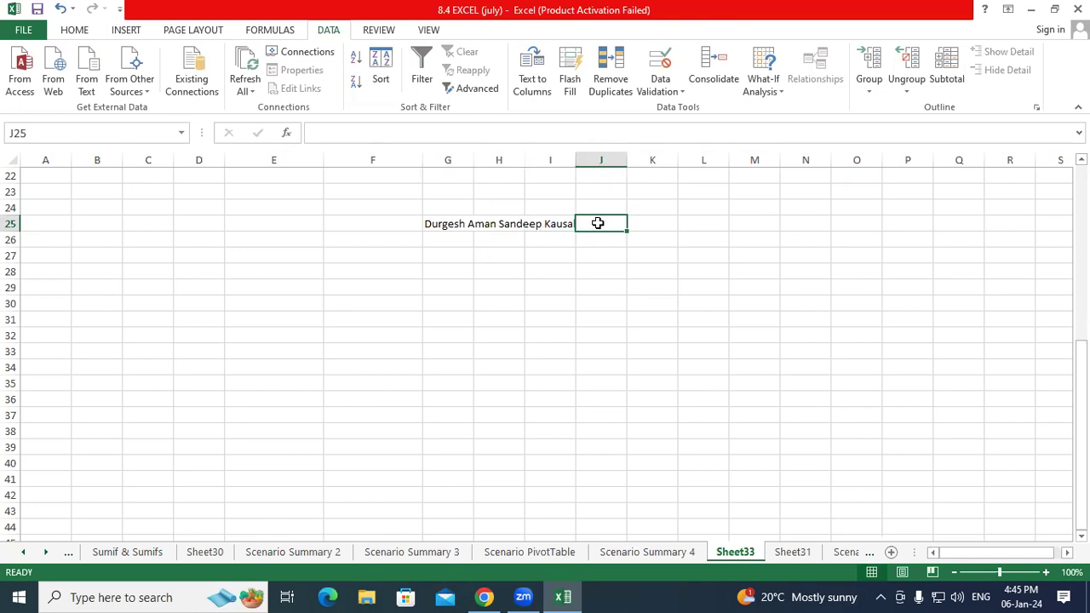
Split the names in G25 into separate cells with Text to Columns, using the Delimited type with Space added as a delimiter
{"action": "left_click", "coordinate": [448, 224]}
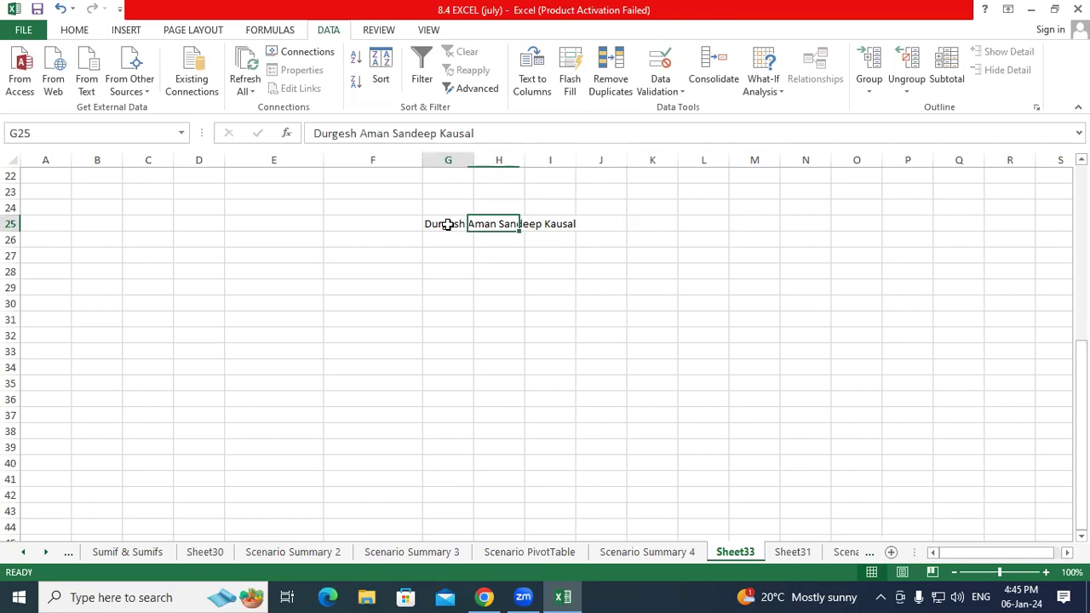
{"action": "left_click", "coordinate": [532, 77]}
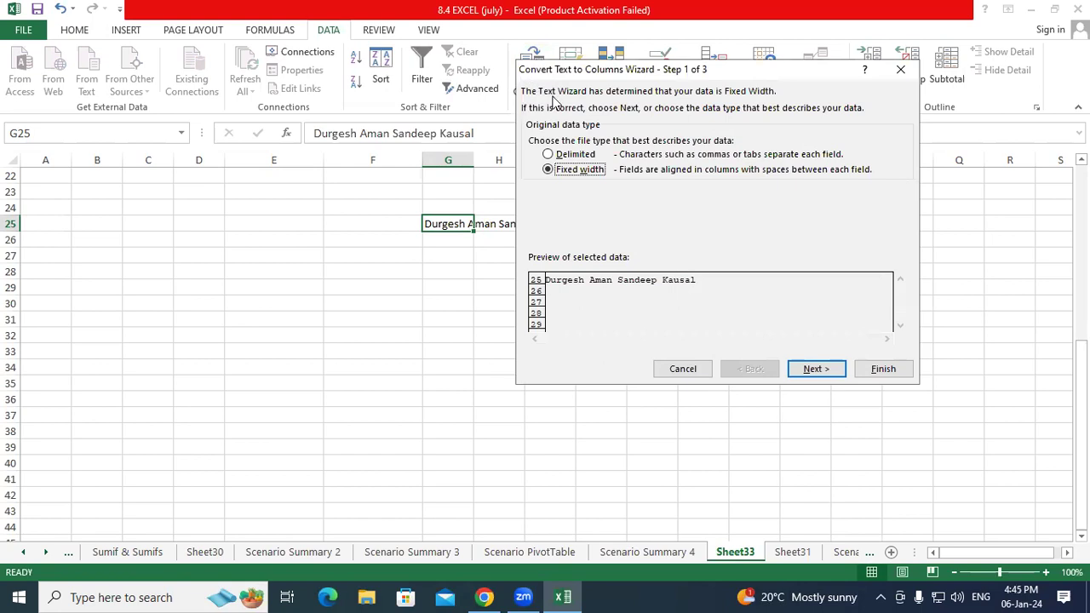
{"action": "left_click", "coordinate": [813, 369]}
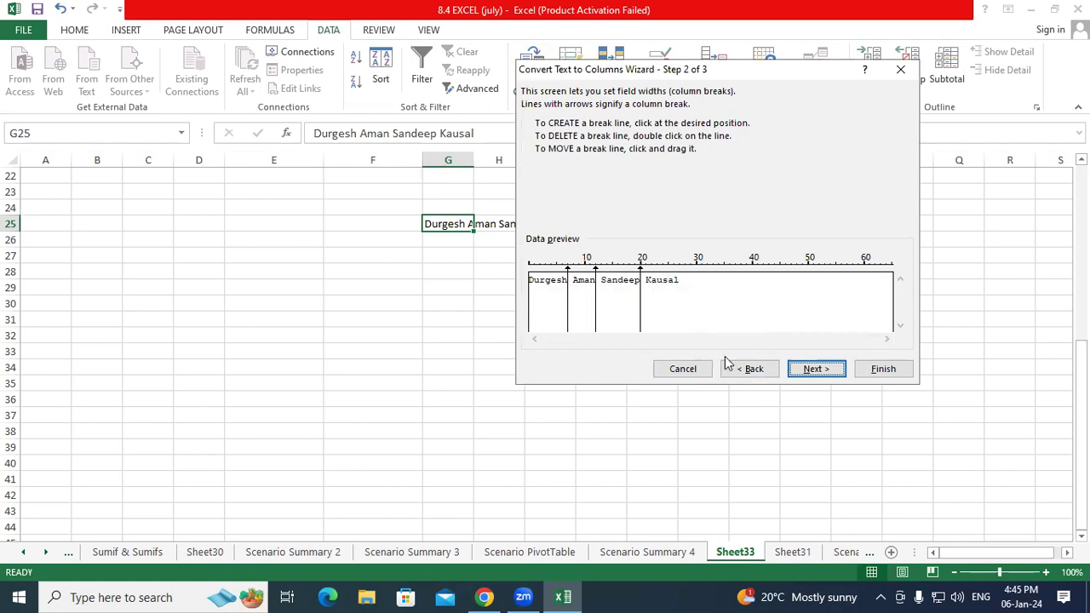
{"action": "left_click", "coordinate": [749, 370]}
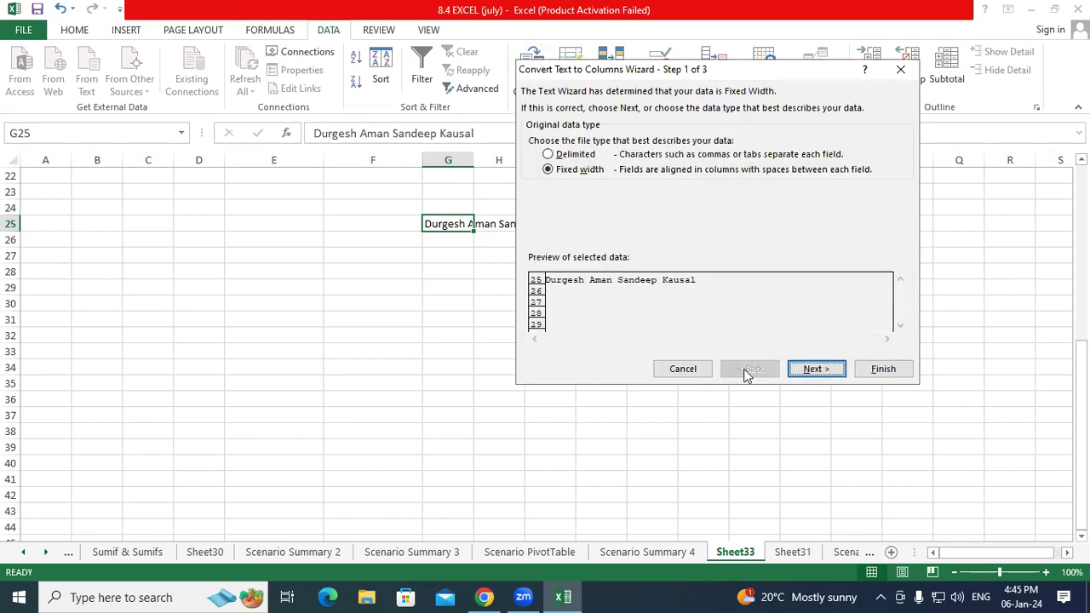
{"action": "left_click", "coordinate": [550, 155]}
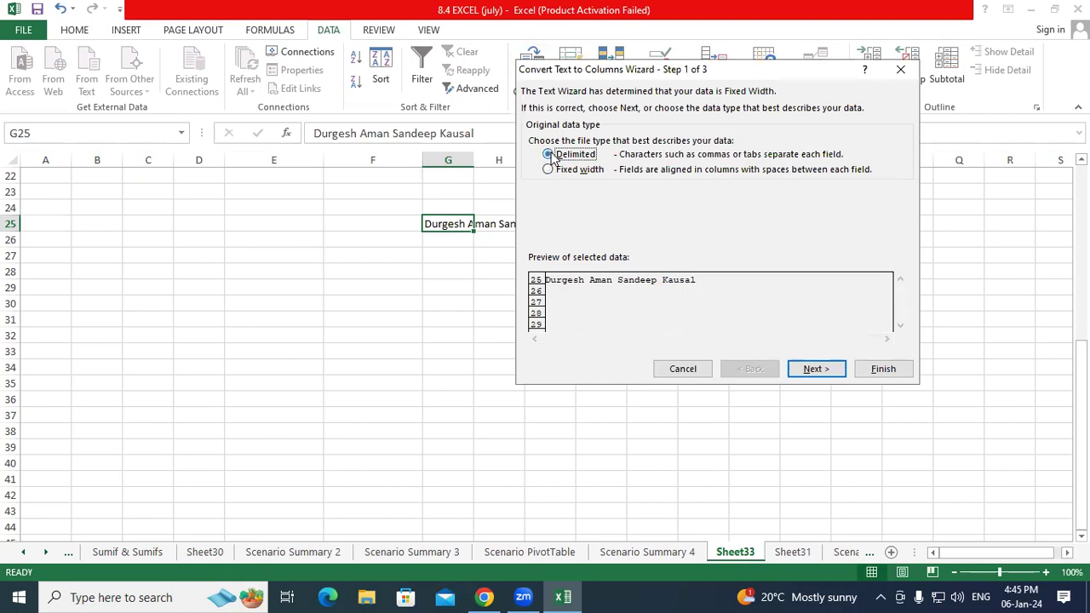
{"action": "left_click", "coordinate": [830, 371]}
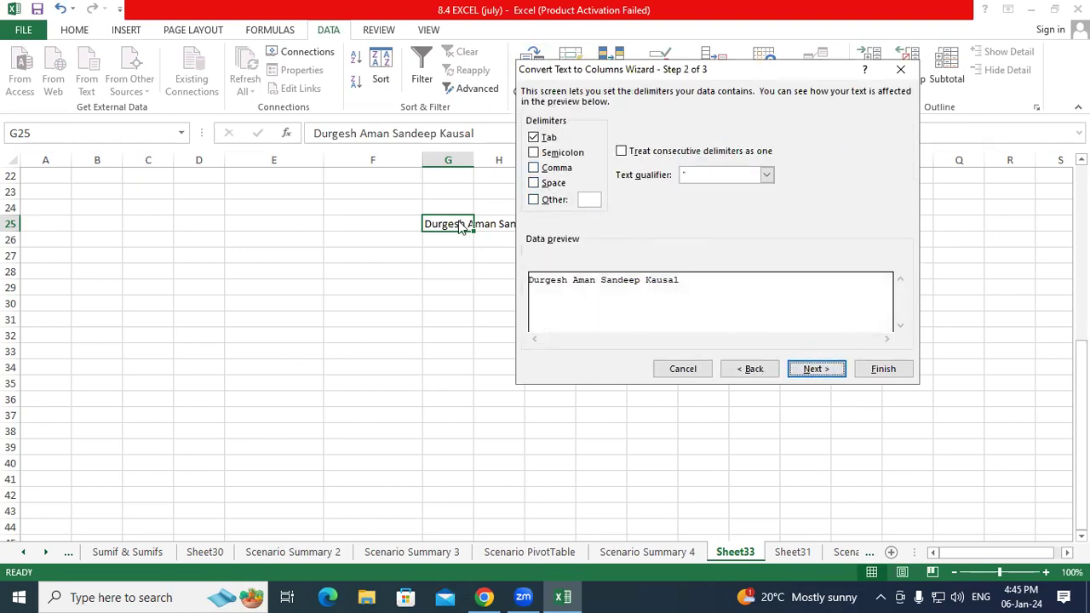
{"action": "left_click", "coordinate": [533, 184]}
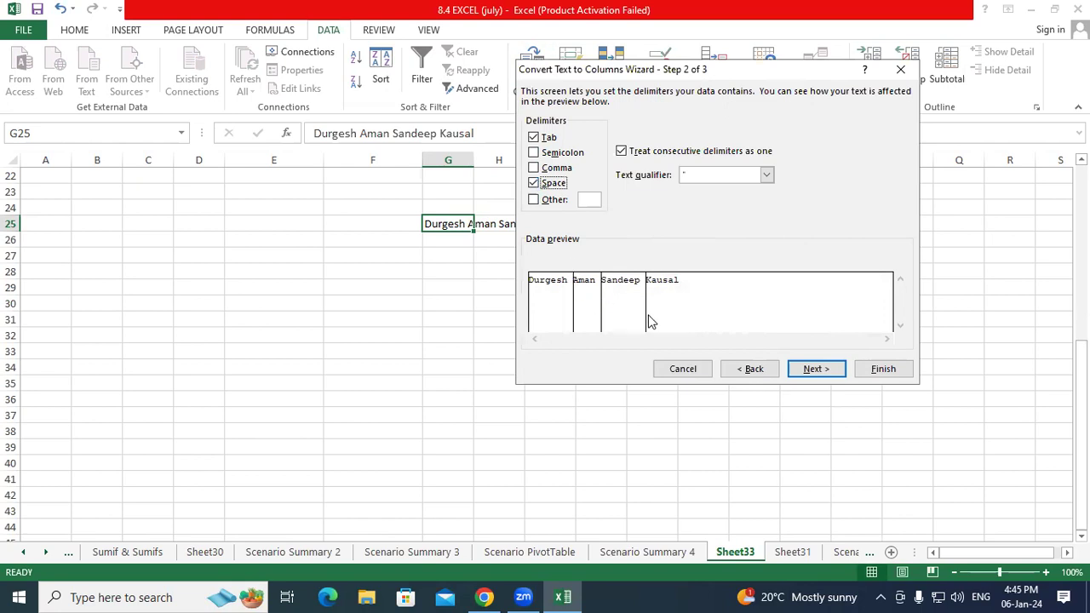
{"action": "left_click", "coordinate": [820, 373]}
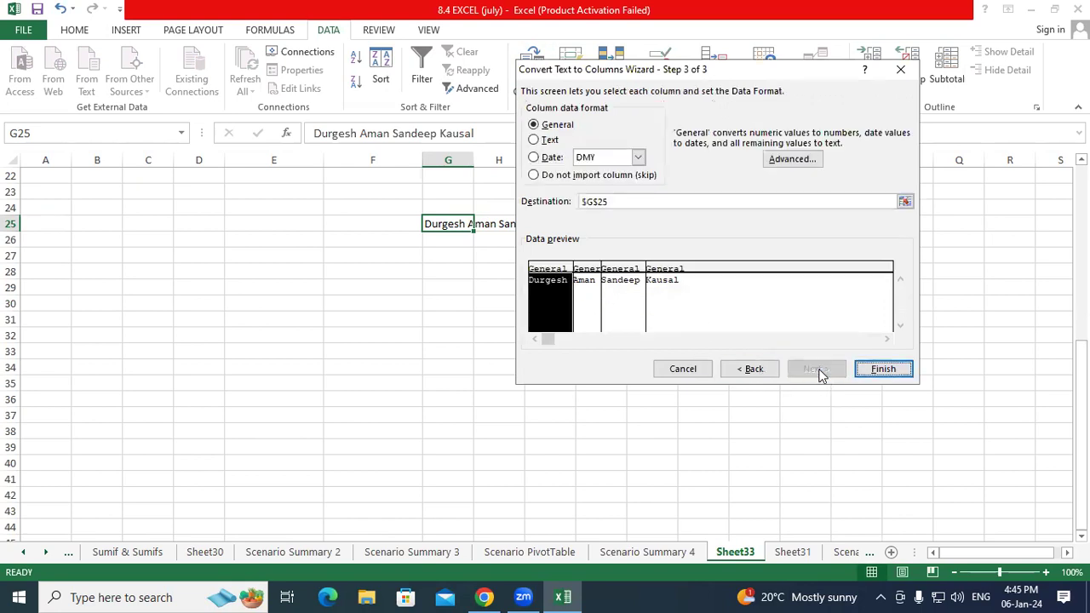
{"action": "left_click", "coordinate": [869, 370]}
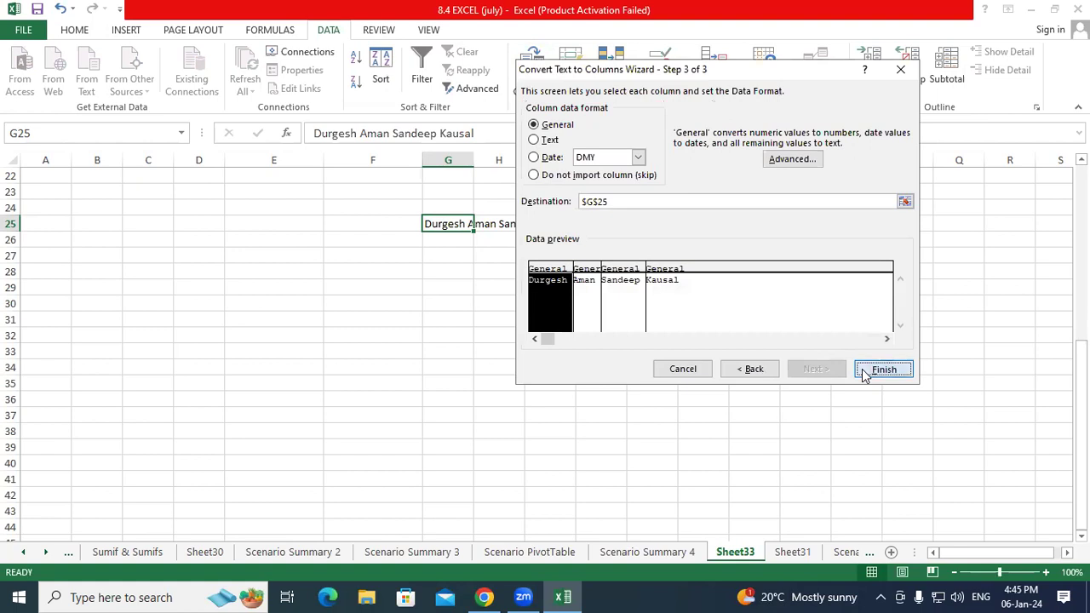
Examine the separated names in cells G25 through J25
{"action": "left_click", "coordinate": [605, 300]}
{"action": "left_click", "coordinate": [458, 224]}
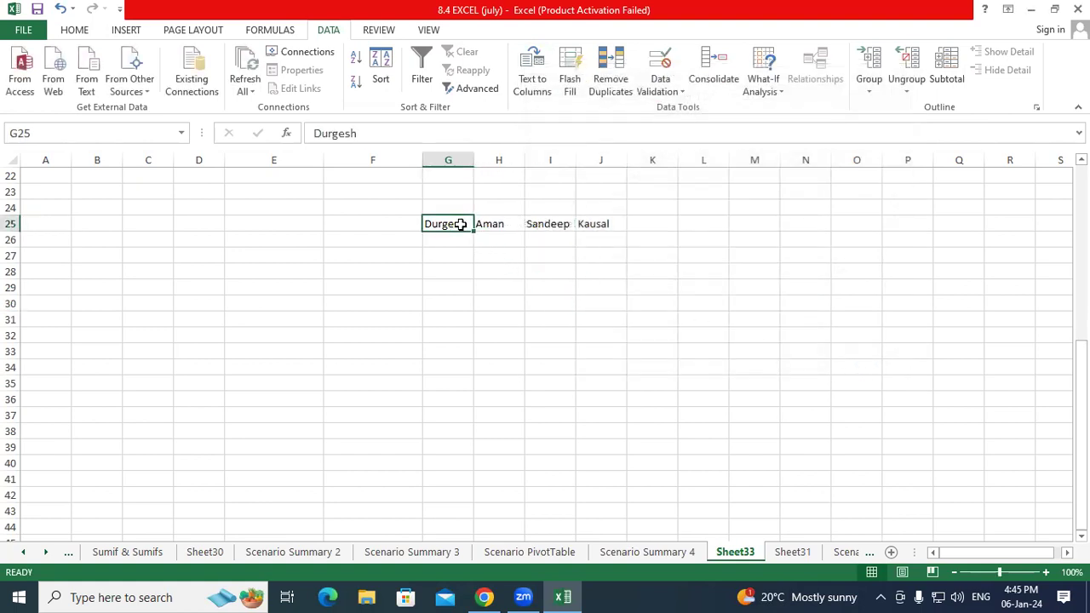
{"action": "left_click", "coordinate": [507, 225]}
{"action": "left_click", "coordinate": [562, 226]}
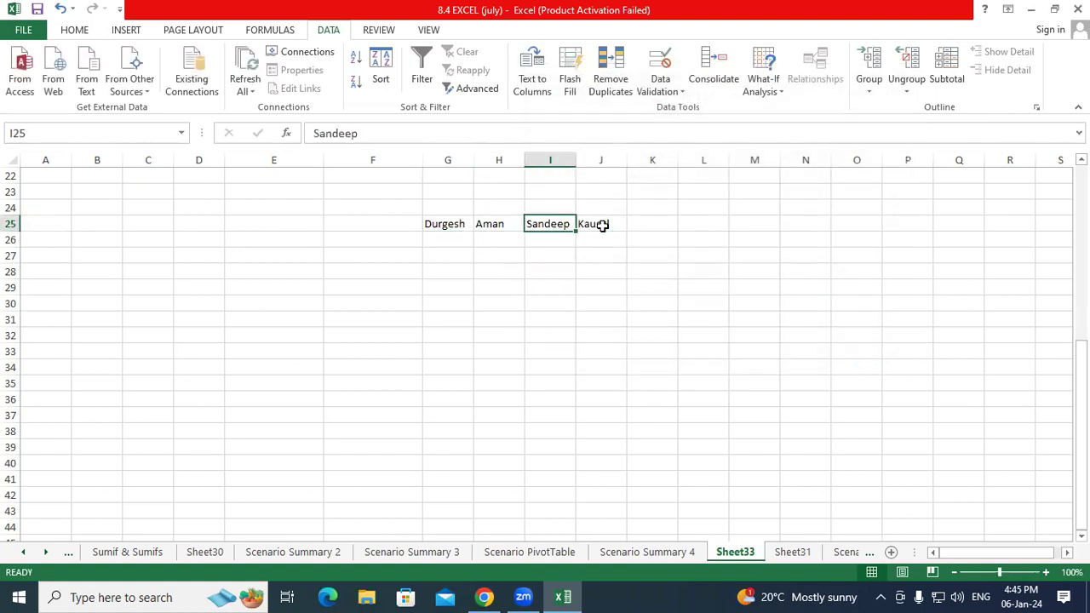
{"action": "left_click", "coordinate": [602, 226]}
{"action": "left_click_drag", "start_coordinate": [619, 224], "coordinate": [450, 223]}
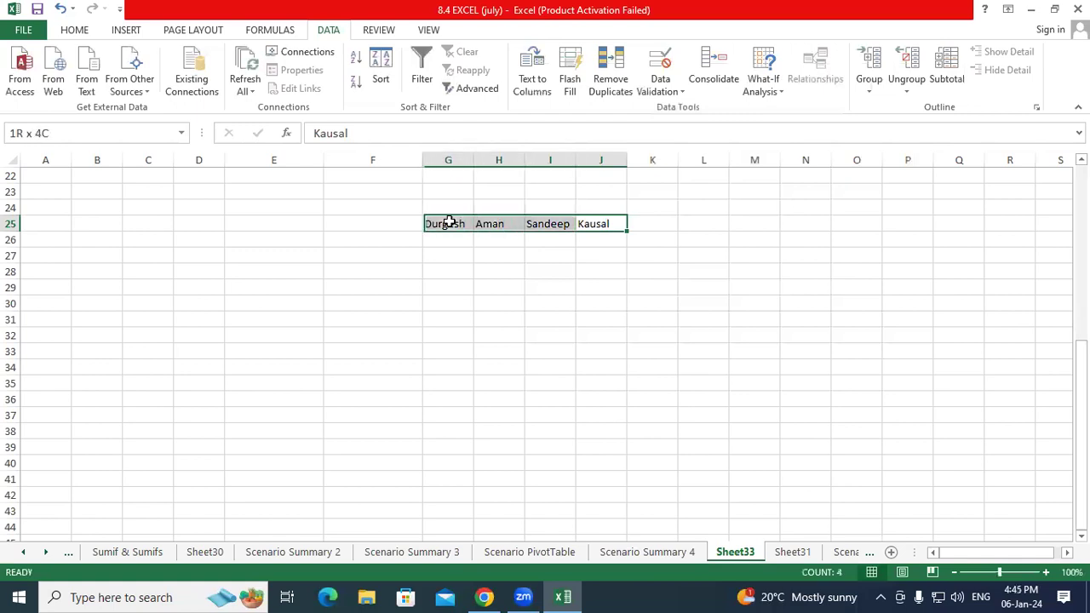
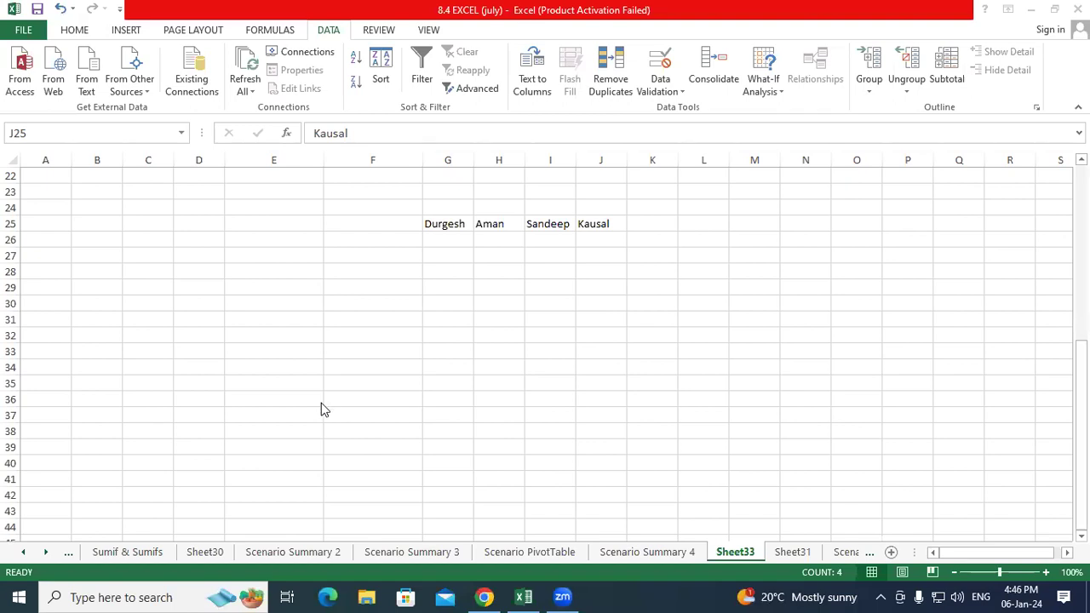
Undo the delimited split of the names in row 25
{"action": "left_click", "coordinate": [309, 252]}
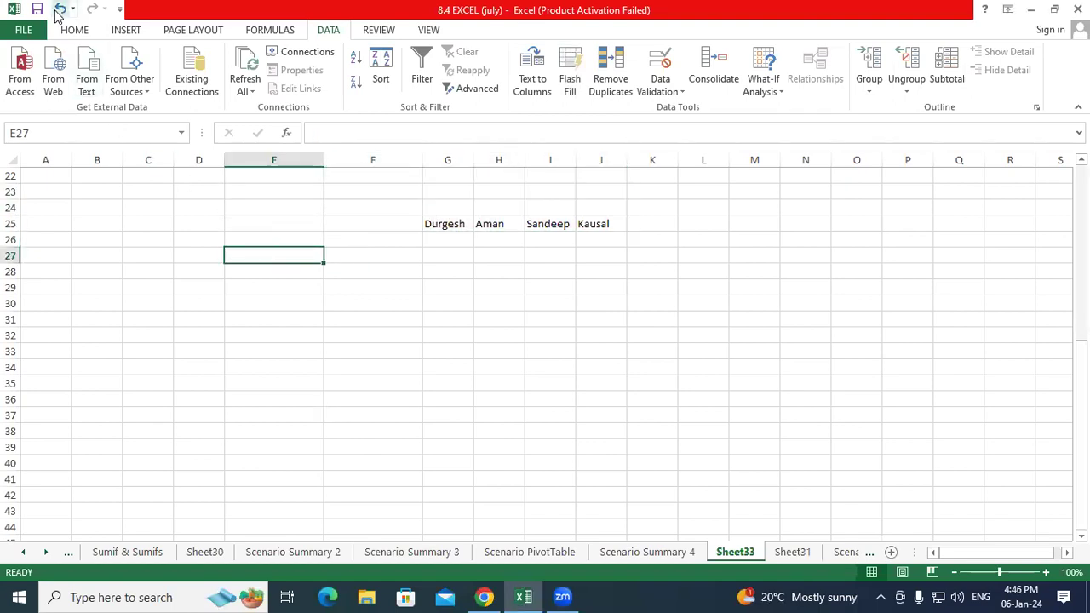
{"action": "left_click", "coordinate": [59, 9]}
{"action": "left_click", "coordinate": [386, 286]}
Split the names in G25 into separate cells with Text to Columns, using the Fixed width type and its suggested breaks
{"action": "left_click", "coordinate": [440, 229]}
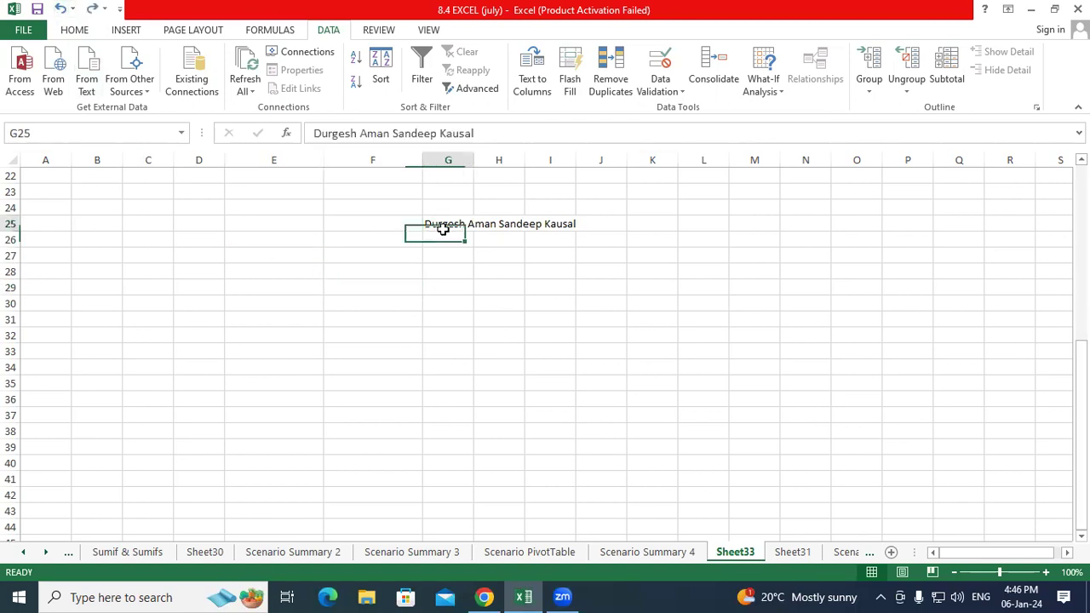
{"action": "left_click", "coordinate": [531, 79]}
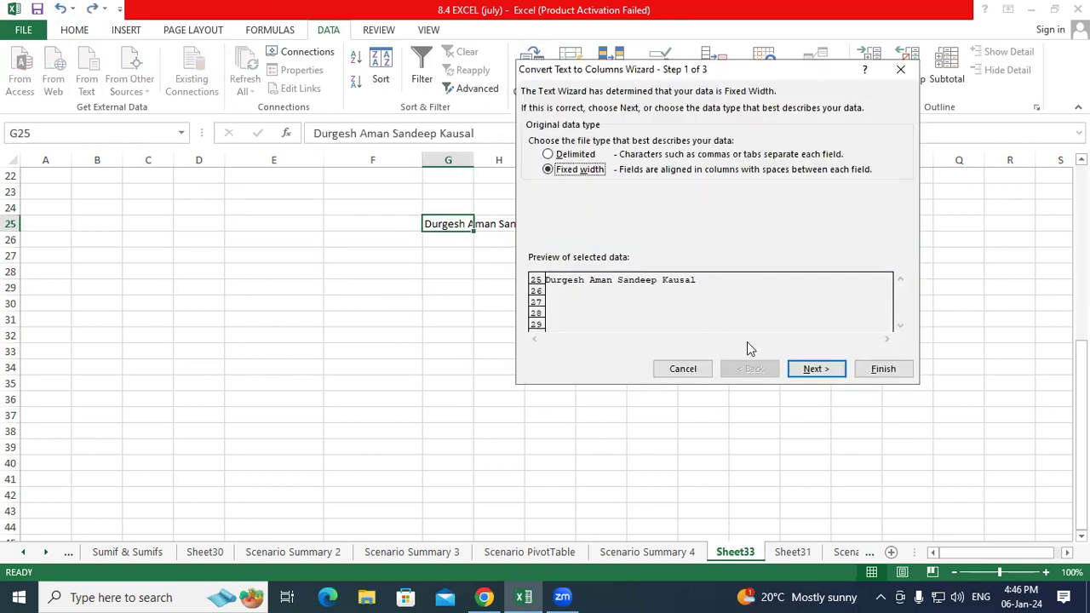
{"action": "left_click", "coordinate": [804, 369]}
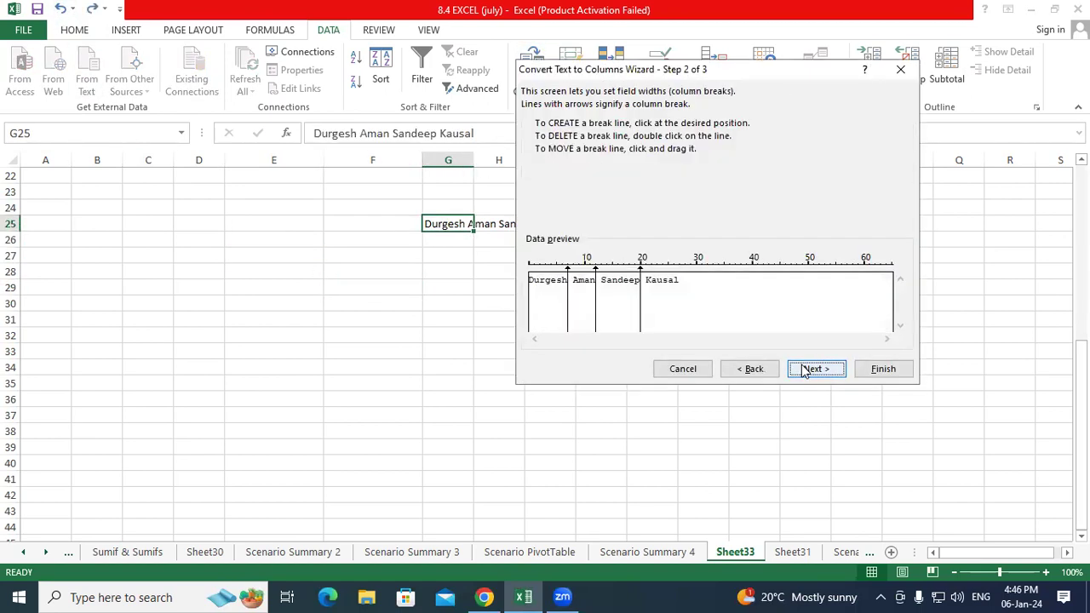
{"action": "left_click", "coordinate": [882, 369]}
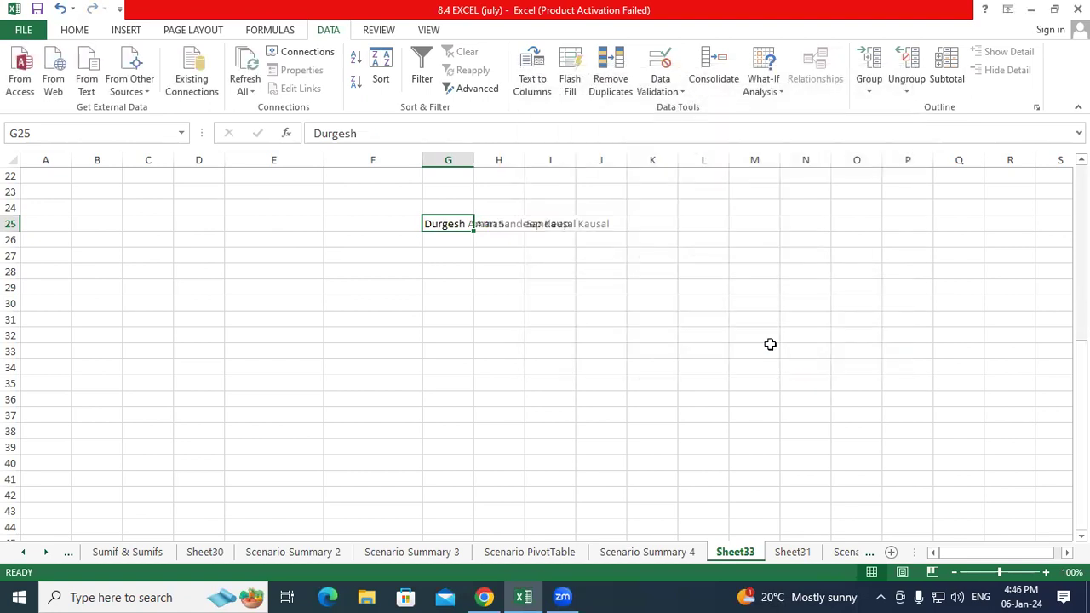
Undo the fixed-width split of the names in row 25
{"action": "left_click", "coordinate": [450, 241]}
{"action": "left_click", "coordinate": [449, 267]}
{"action": "left_click", "coordinate": [448, 273]}
{"action": "left_click", "coordinate": [448, 290]}
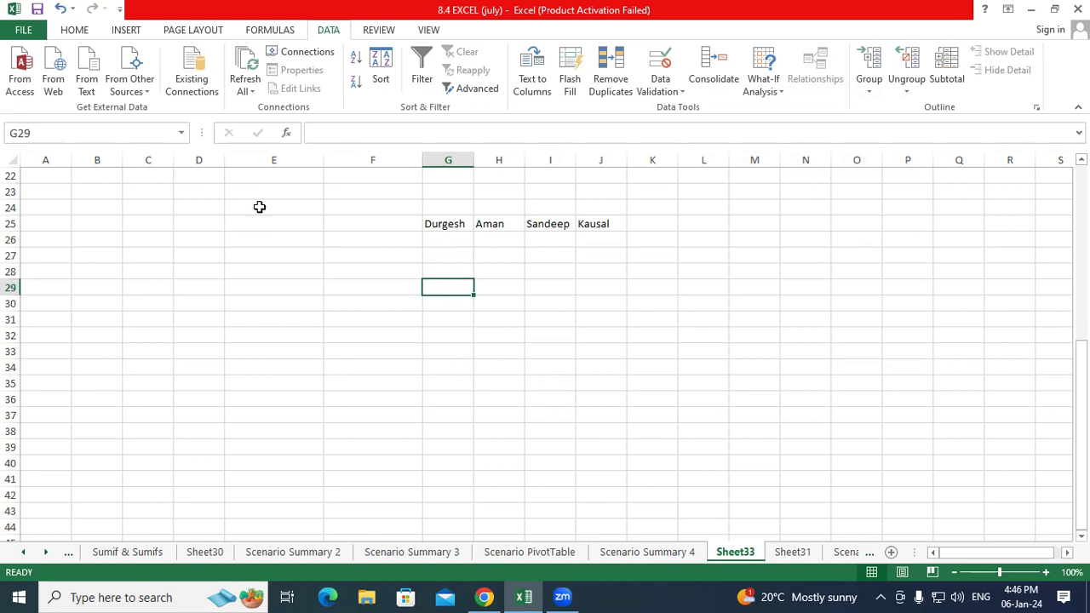
{"action": "left_click", "coordinate": [61, 9]}
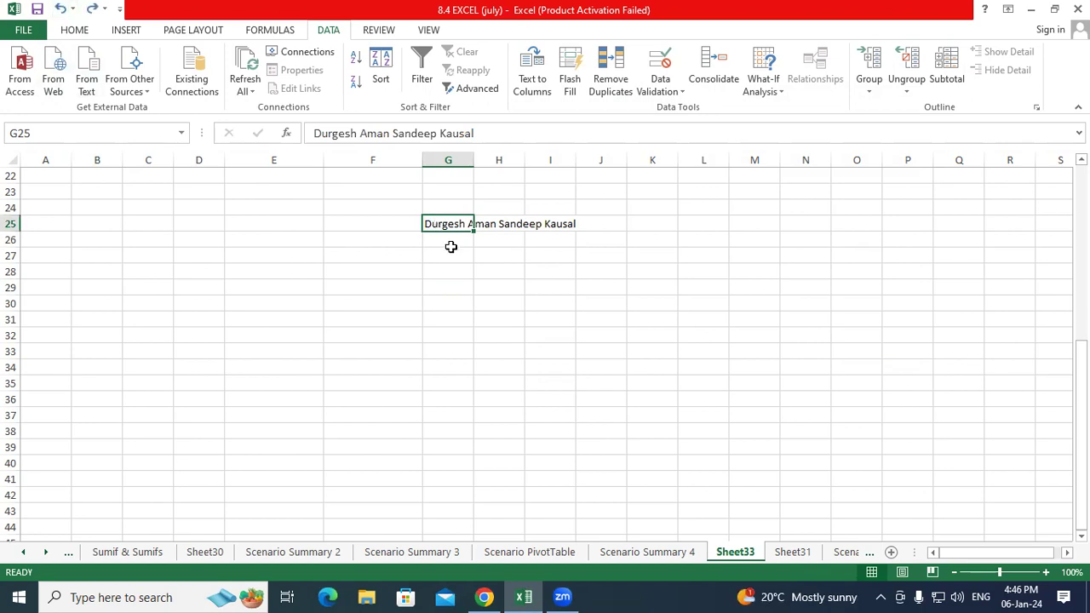
Split the combined names in G25 down the cells below with Fill Justify, letting the text extend below the selected range
{"action": "left_click", "coordinate": [75, 30]}
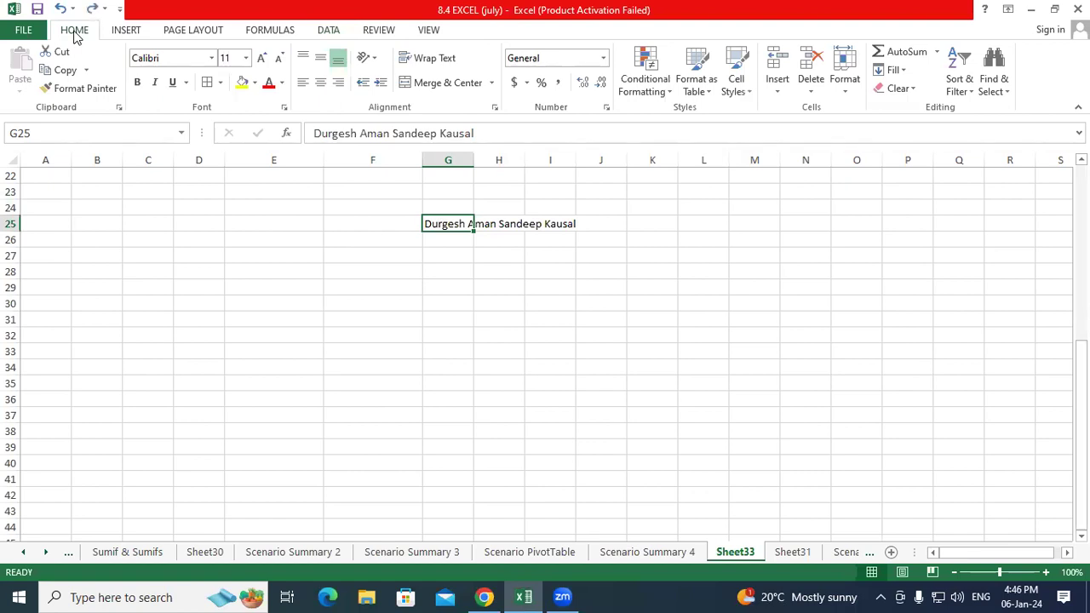
{"action": "left_click", "coordinate": [903, 72]}
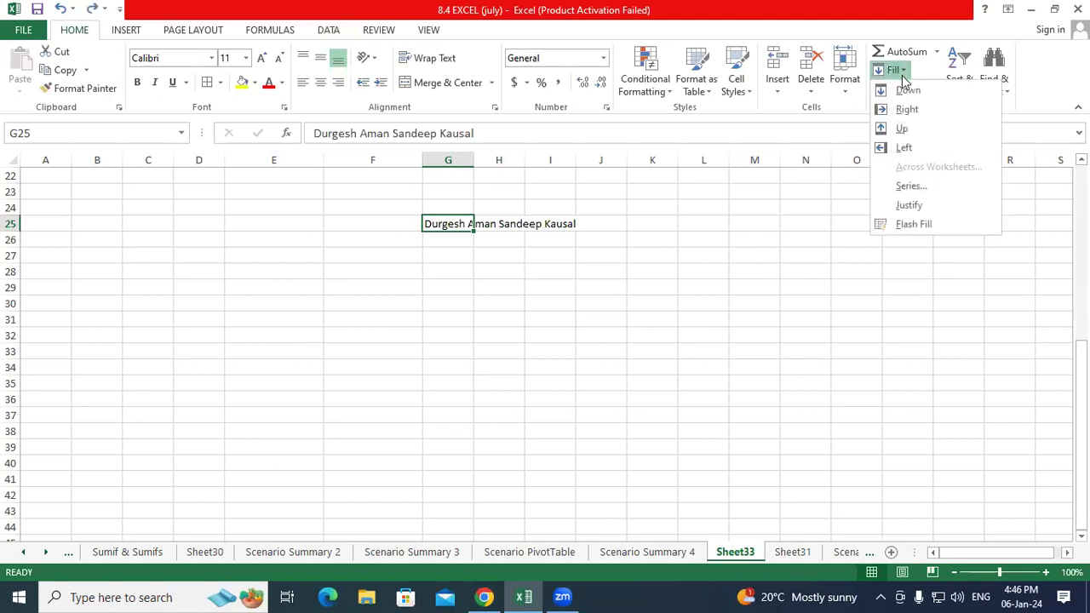
{"action": "left_click", "coordinate": [904, 208]}
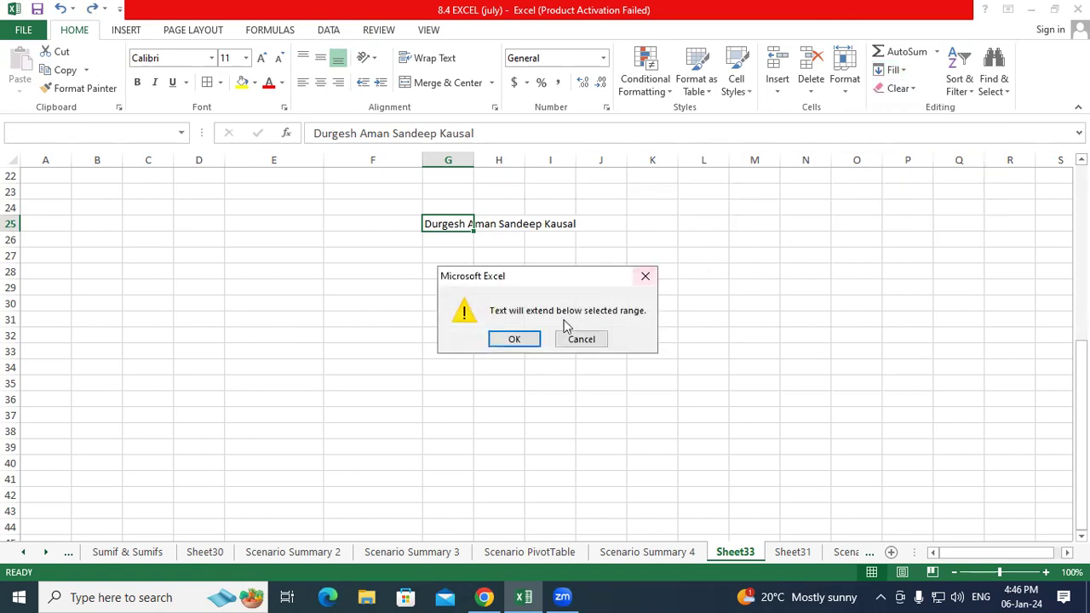
{"action": "left_click", "coordinate": [514, 339]}
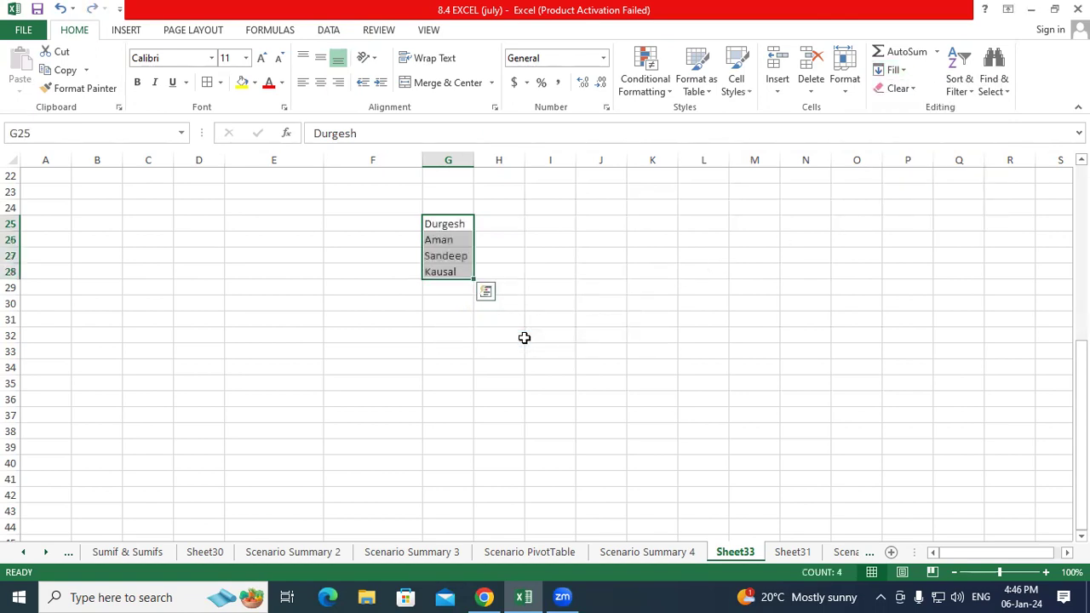
{"action": "left_click", "coordinate": [451, 270]}
{"action": "left_click", "coordinate": [448, 257]}
{"action": "left_click", "coordinate": [446, 241]}
{"action": "left_click", "coordinate": [448, 225]}
{"action": "left_click", "coordinate": [454, 337]}
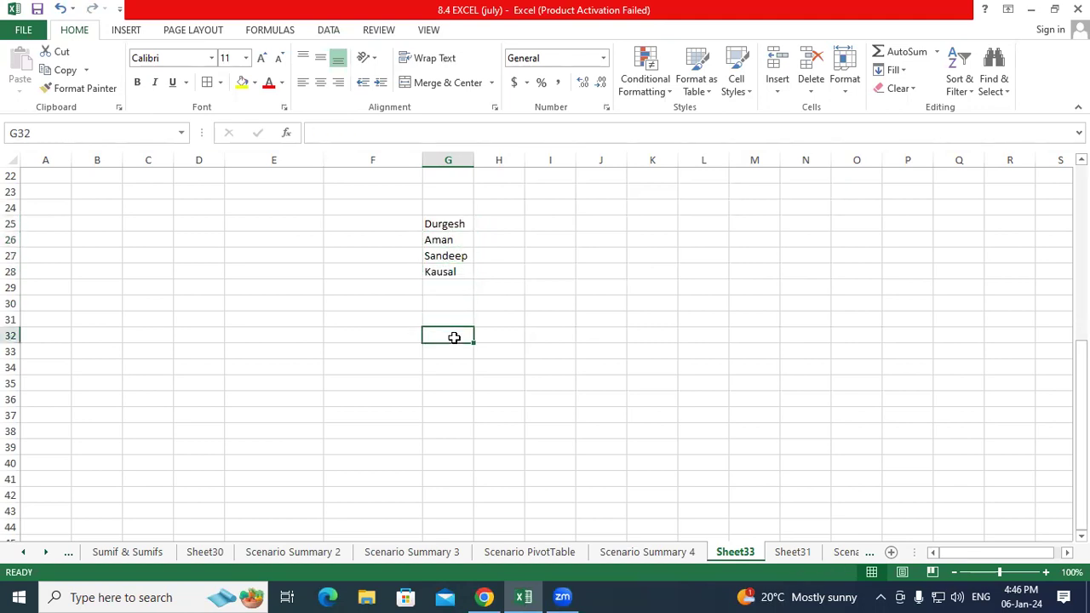
Undo the Fill Justify split of the names in column G
{"action": "left_click", "coordinate": [61, 9]}
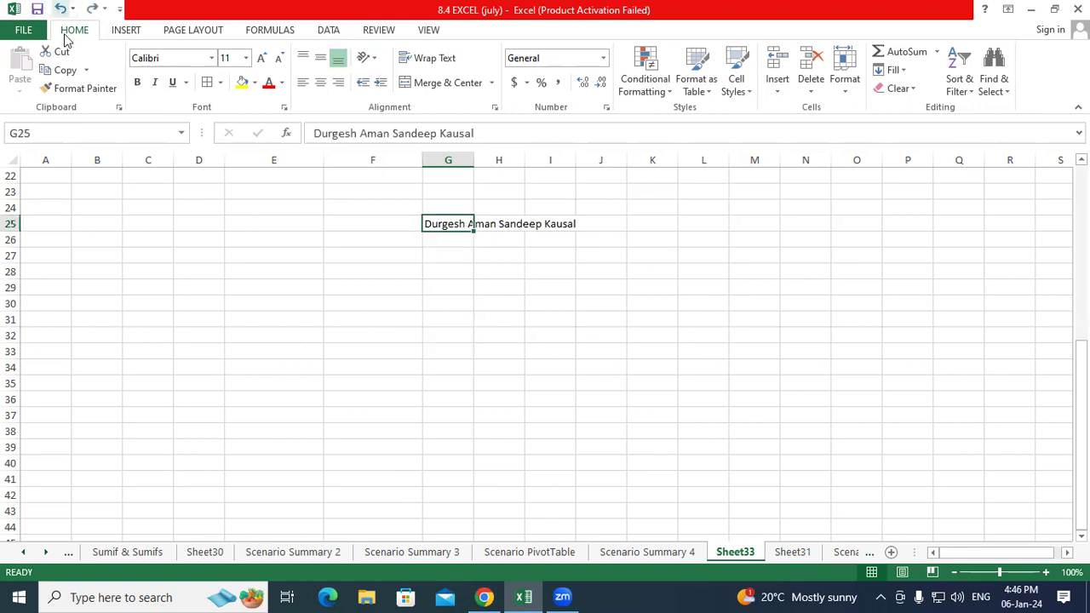
{"action": "left_click", "coordinate": [301, 272]}
Justify the combined names in G25 again so they fill G25:G28, allowing text below the range, and select the filled cells
{"action": "left_click", "coordinate": [448, 223]}
{"action": "left_click", "coordinate": [901, 73]}
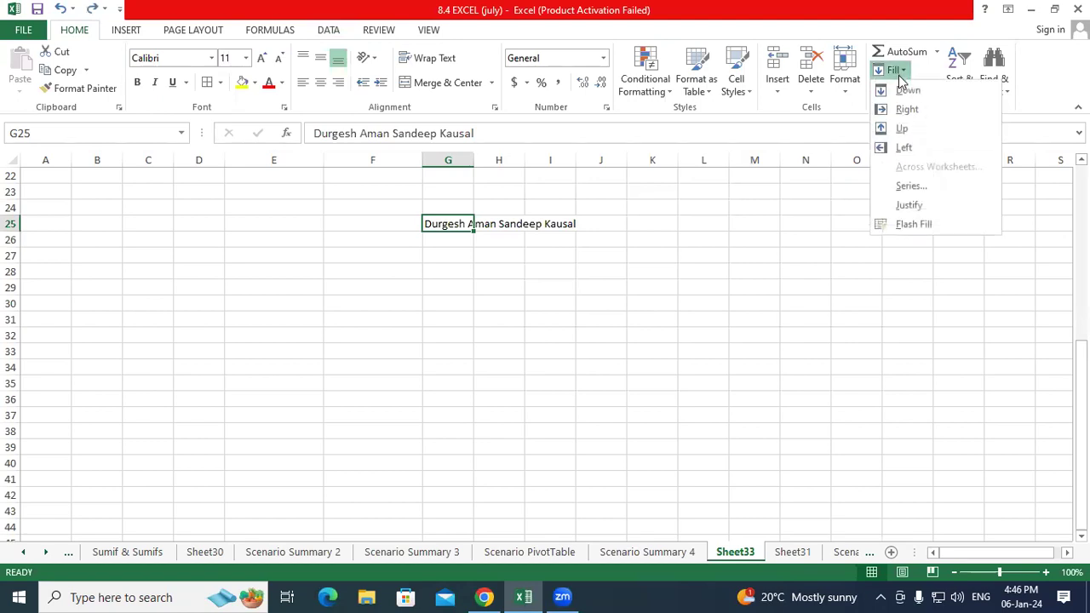
{"action": "left_click", "coordinate": [910, 206]}
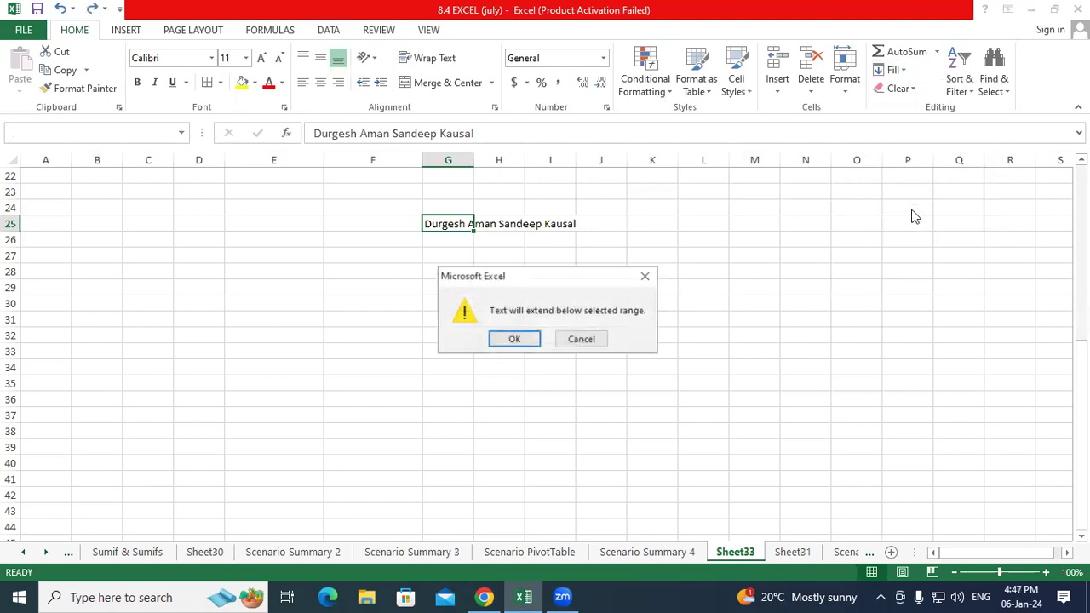
{"action": "left_click", "coordinate": [501, 338]}
{"action": "left_click", "coordinate": [498, 270]}
{"action": "left_click_drag", "start_coordinate": [447, 225], "coordinate": [450, 270]}
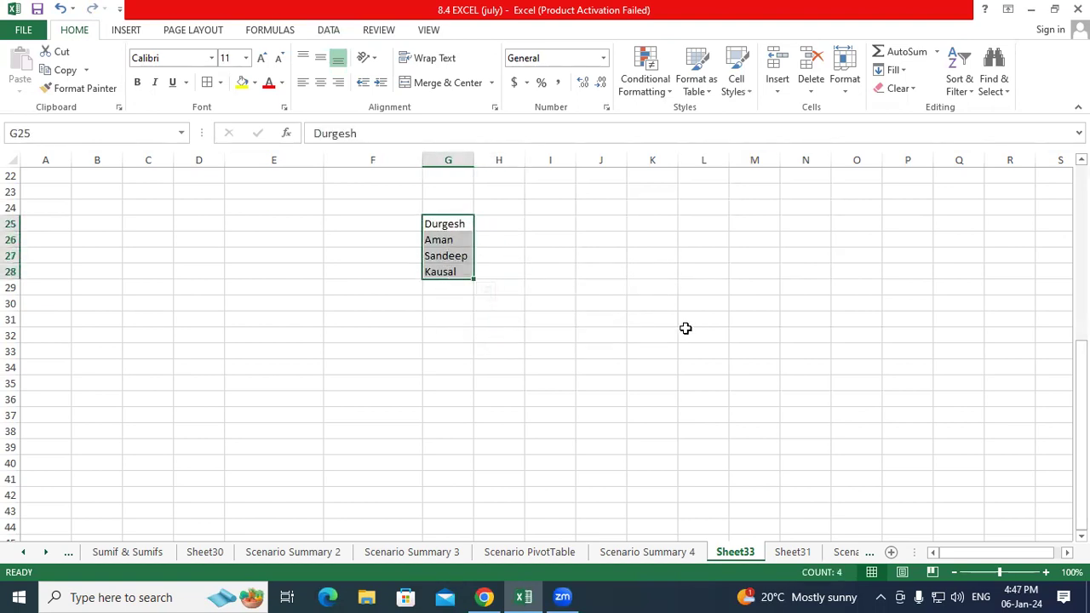
Undo the repeated Fill Justify and reselect cell G25
{"action": "left_click", "coordinate": [59, 8]}
{"action": "left_click_drag", "start_coordinate": [446, 243], "coordinate": [450, 372]}
{"action": "left_click", "coordinate": [450, 224]}
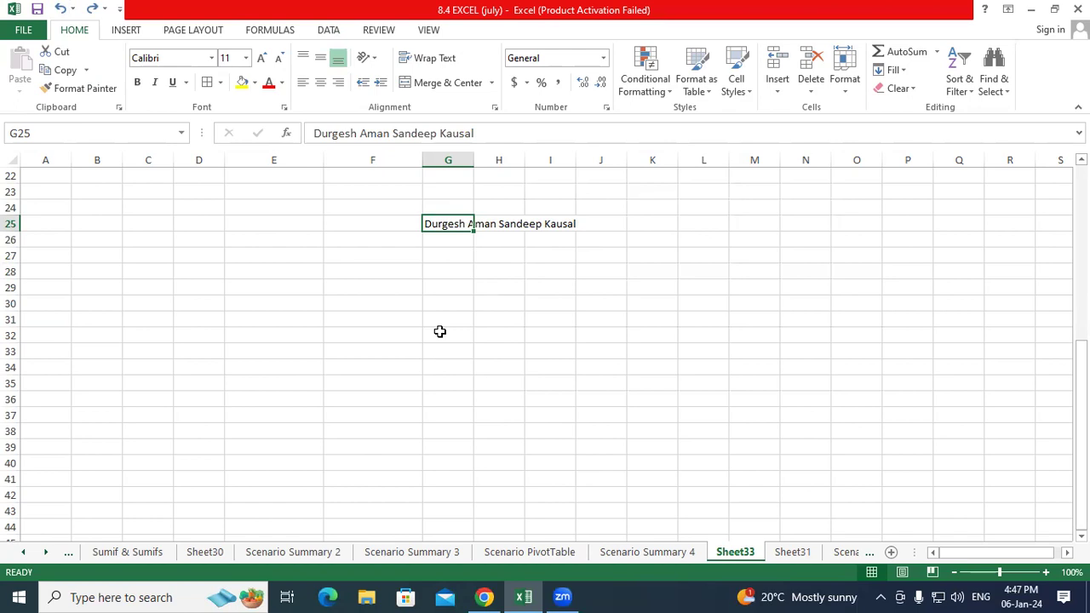
Try Wrap Text on the combined names in G25, inspect the wrapped cell, and turn the wrapping off again
{"action": "left_click", "coordinate": [432, 66]}
{"action": "left_click", "coordinate": [533, 227]}
{"action": "left_click", "coordinate": [448, 246]}
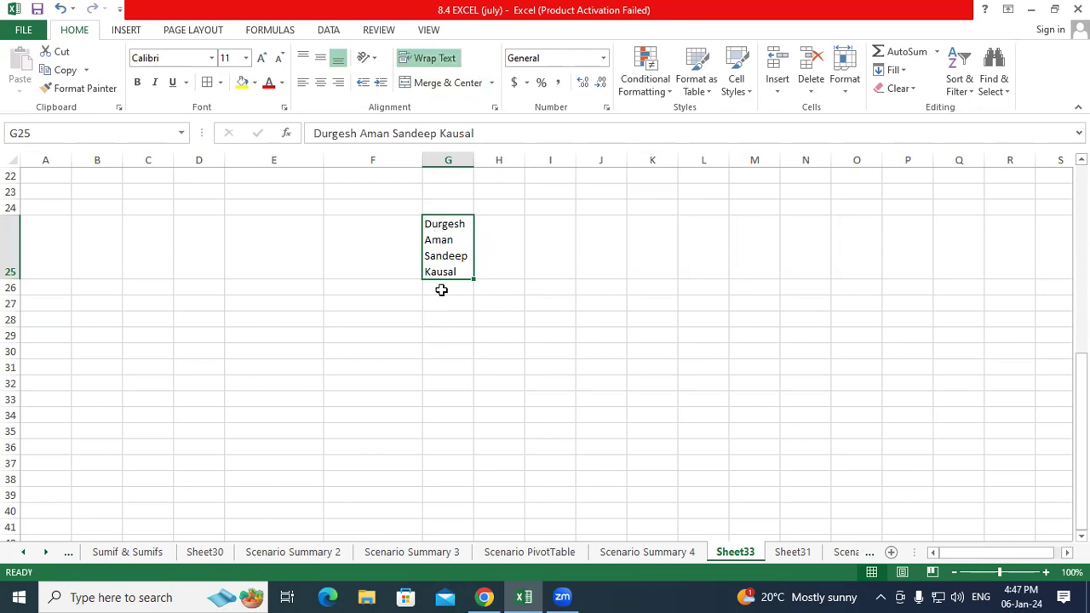
{"action": "left_click", "coordinate": [430, 59]}
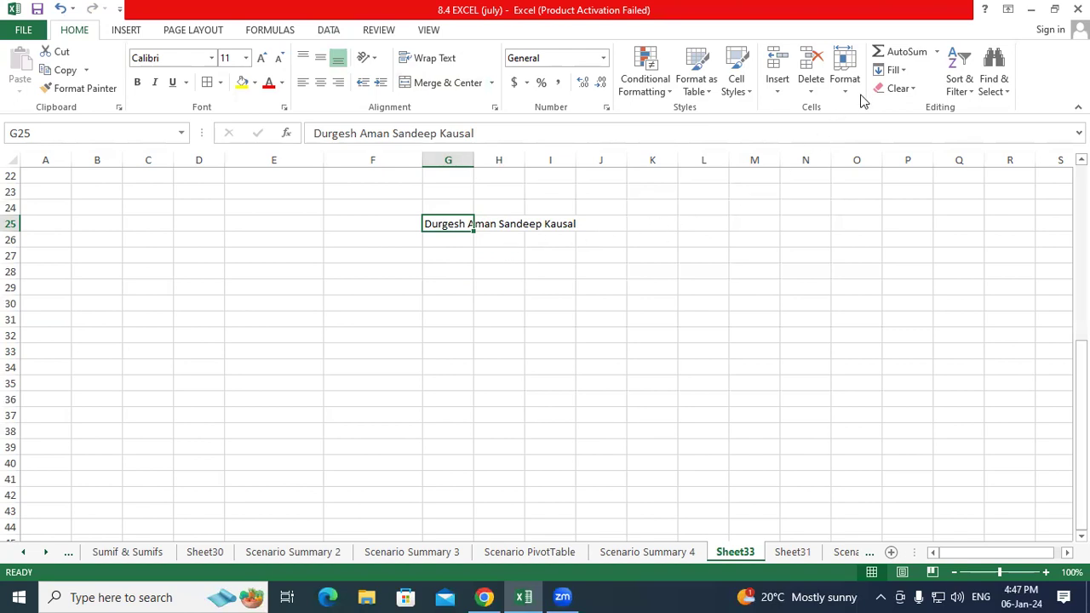
Apply Fill Justify to G25 to place each name in its own cell down column G, accepting the extension below the range
{"action": "left_click", "coordinate": [882, 76]}
{"action": "left_click", "coordinate": [905, 208]}
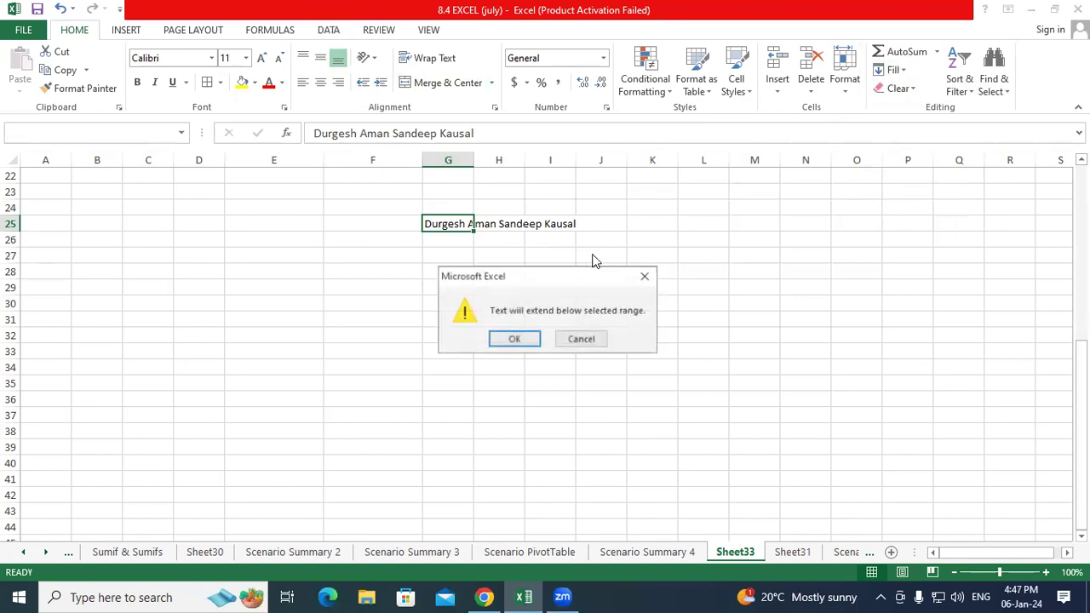
{"action": "left_click", "coordinate": [514, 339]}
{"action": "left_click", "coordinate": [550, 287]}
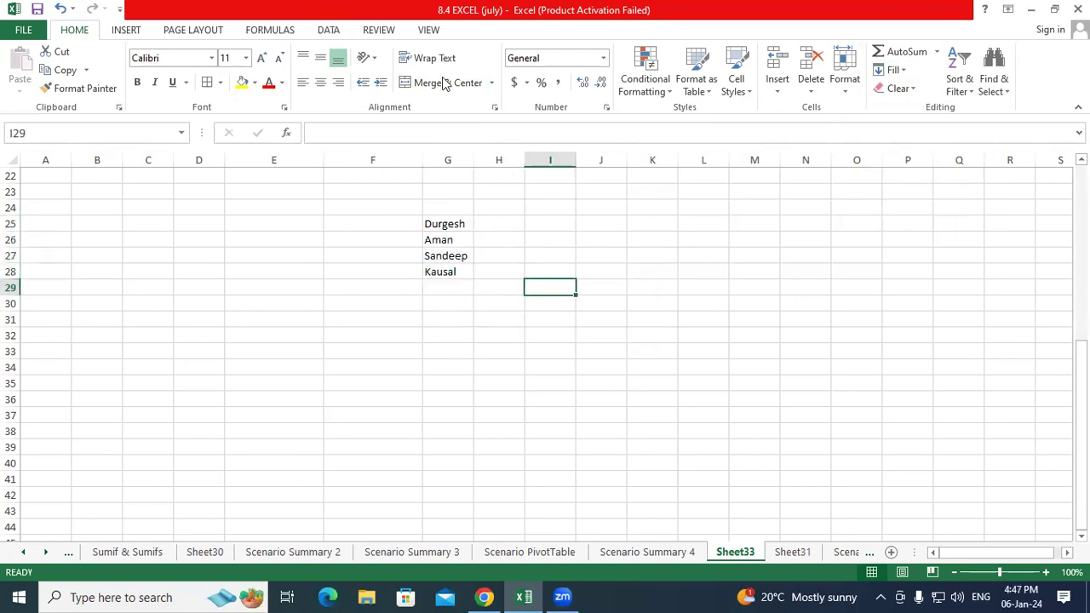
{"action": "left_click", "coordinate": [328, 30]}
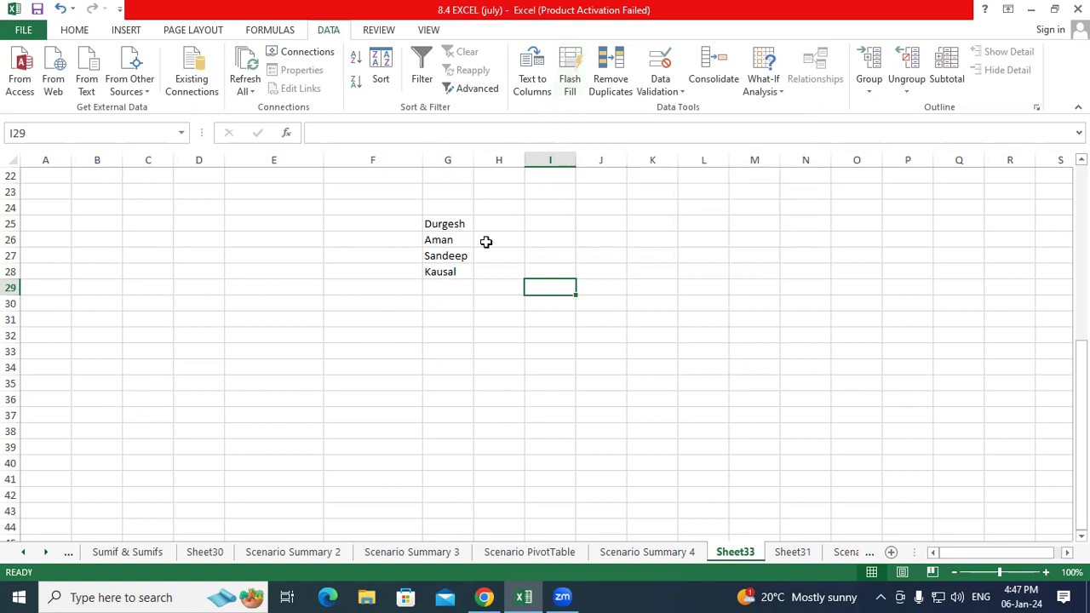
{"action": "left_click", "coordinate": [451, 225]}
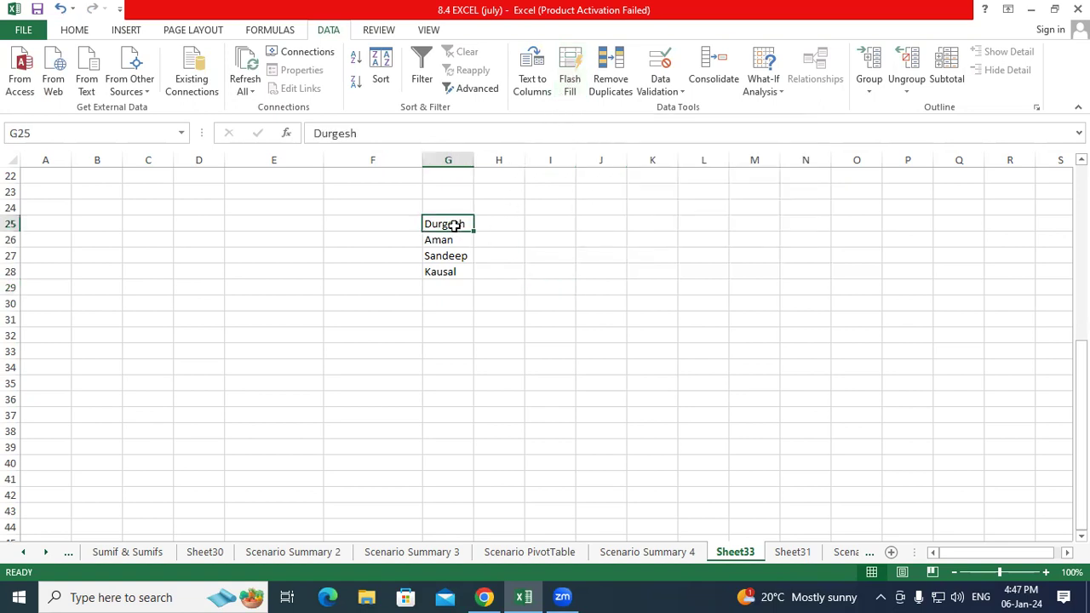
{"action": "left_click", "coordinate": [502, 221]}
{"action": "left_click_drag", "start_coordinate": [502, 221], "coordinate": [501, 269]}
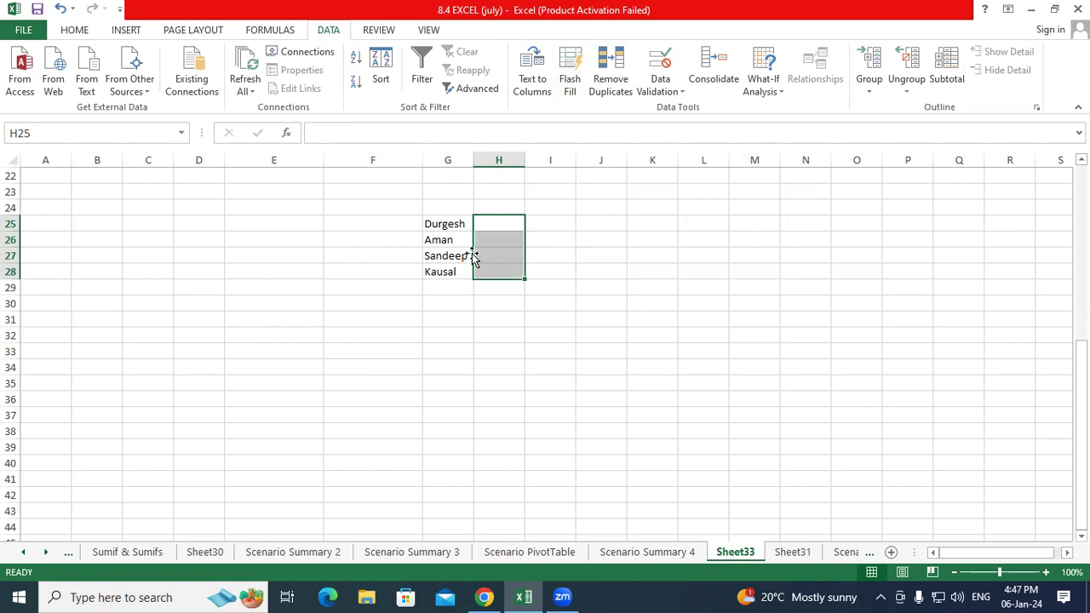
Append a surname to each of the first names in G25 and G26
{"action": "left_click", "coordinate": [462, 223]}
{"action": "left_click", "coordinate": [411, 134]}
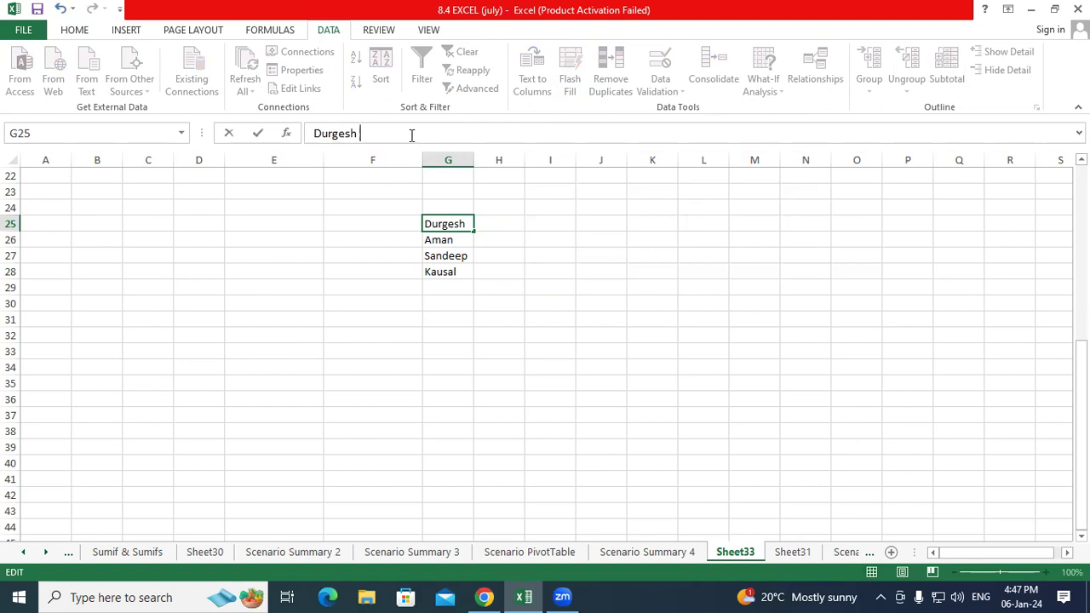
{"action": "type", "text": "Singh"}
{"action": "left_click", "coordinate": [482, 302]}
{"action": "left_click", "coordinate": [461, 241]}
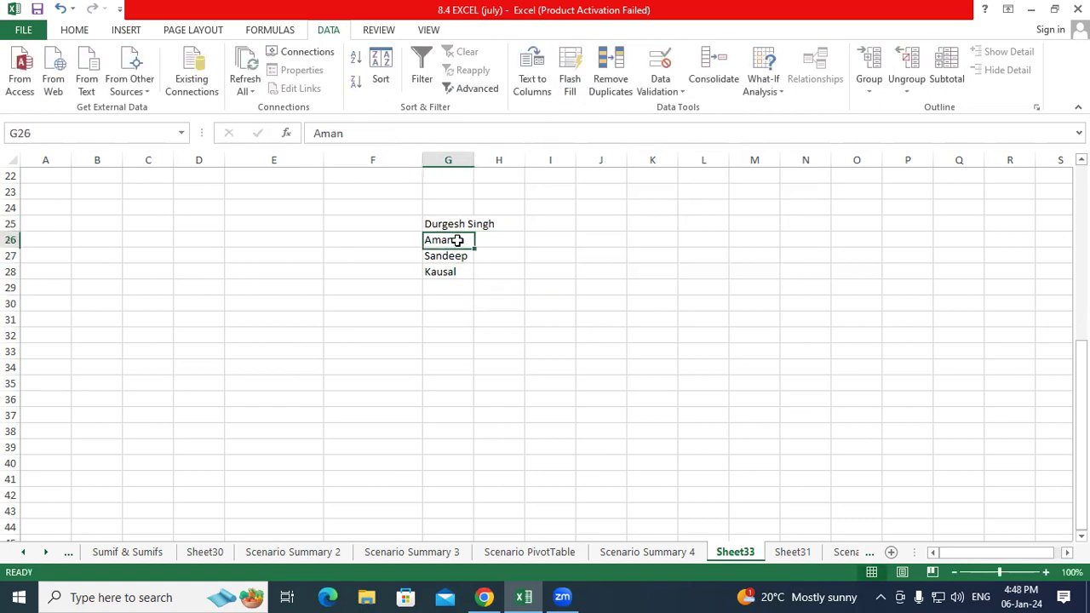
{"action": "left_click", "coordinate": [360, 134]}
{"action": "type", "text": "Singh"}
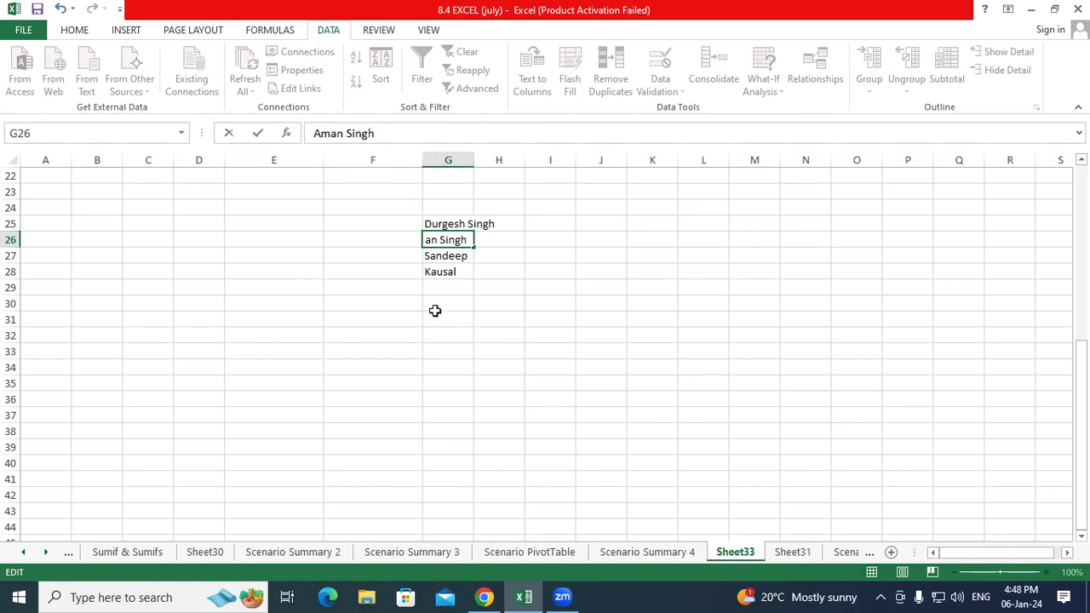
{"action": "left_click", "coordinate": [446, 335]}
Append a surname to each of the first names in G27 and G28
{"action": "left_click", "coordinate": [443, 256]}
{"action": "left_click", "coordinate": [391, 132]}
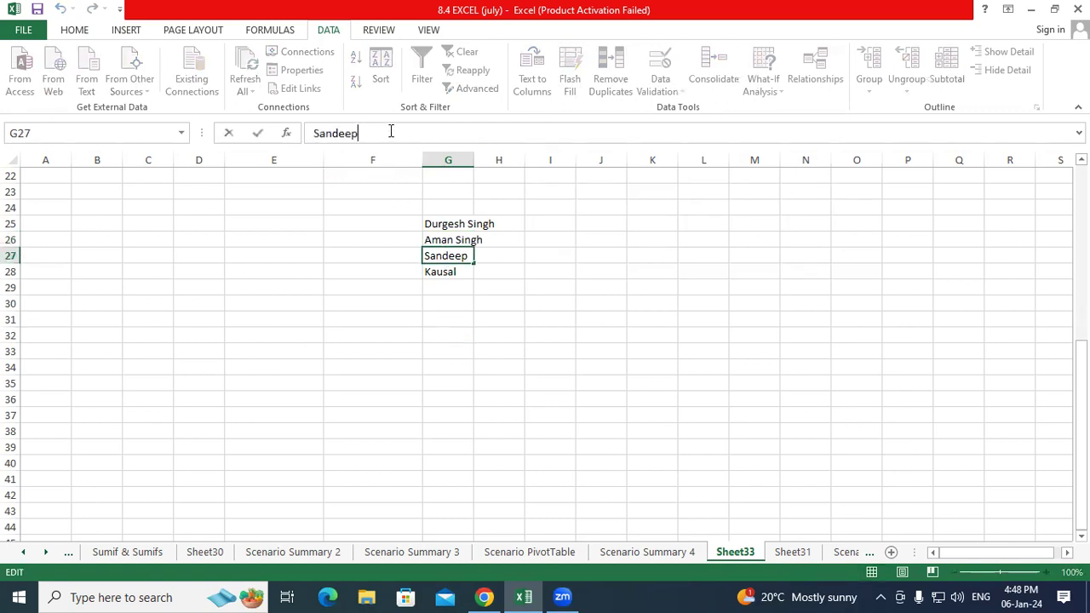
{"action": "type", "text": "Yadav"}
{"action": "left_click", "coordinate": [499, 318]}
{"action": "left_click", "coordinate": [447, 272]}
{"action": "left_click", "coordinate": [371, 135]}
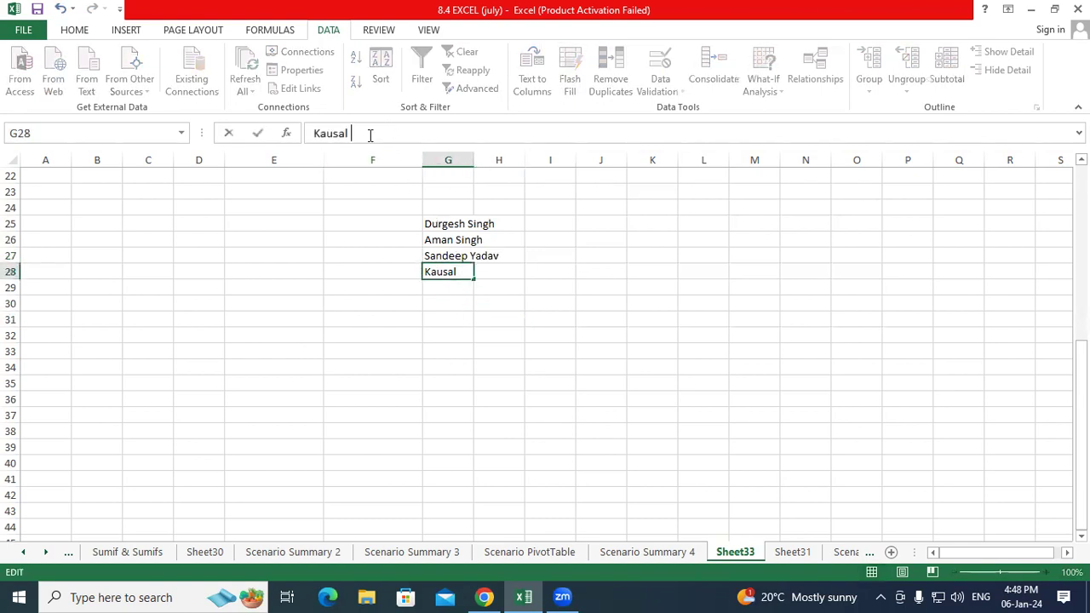
{"action": "type", "text": "Gautam"}
{"action": "left_click", "coordinate": [444, 352]}
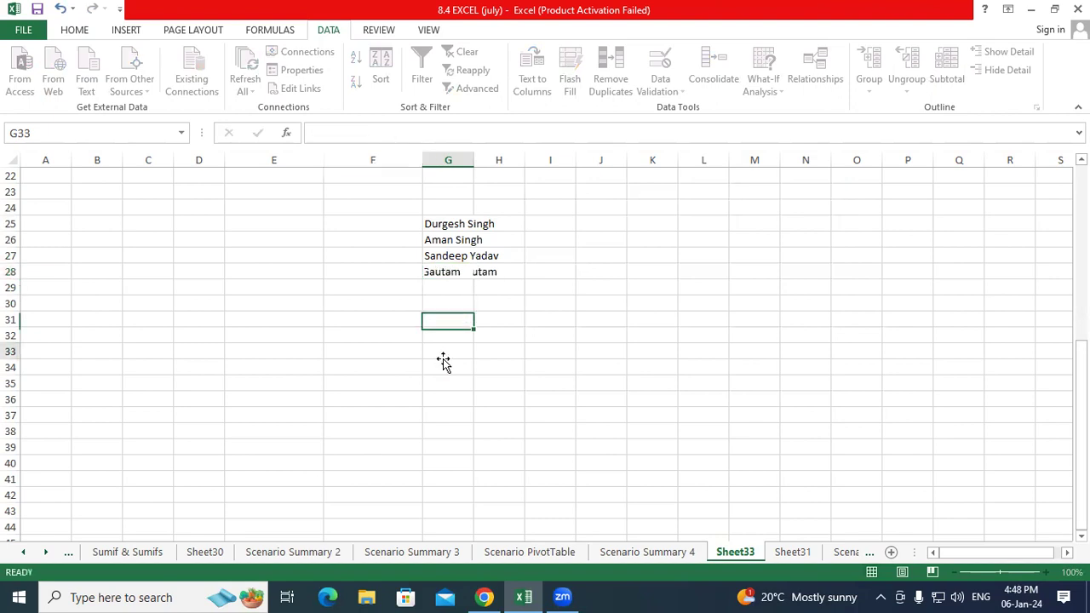
Autofit the width of column G to the full names
{"action": "double_click", "coordinate": [474, 159]}
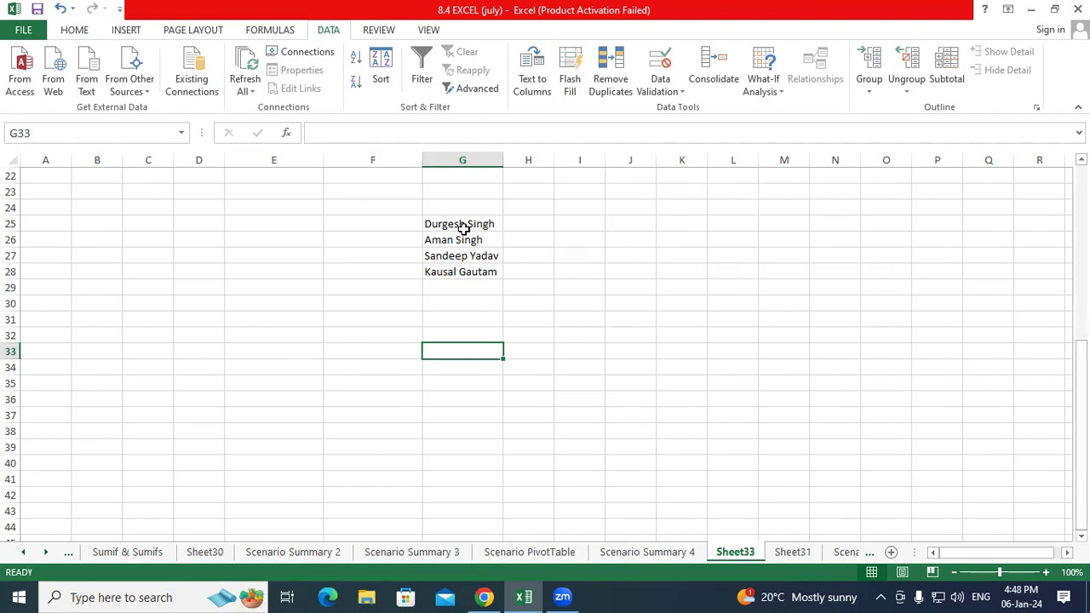
{"action": "left_click", "coordinate": [517, 221]}
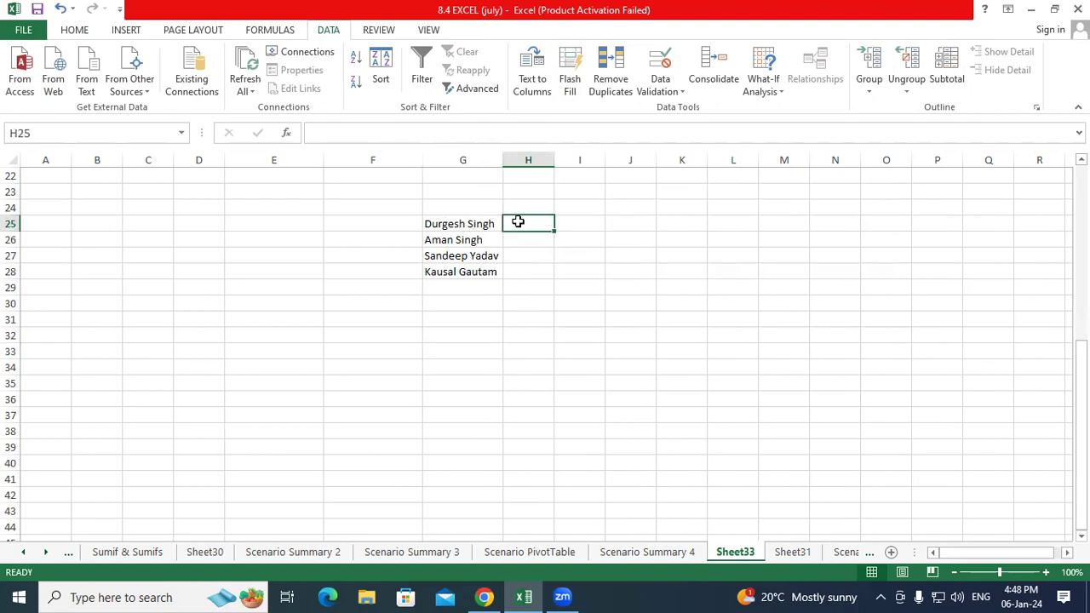
{"action": "left_click_drag", "start_coordinate": [517, 222], "coordinate": [508, 272]}
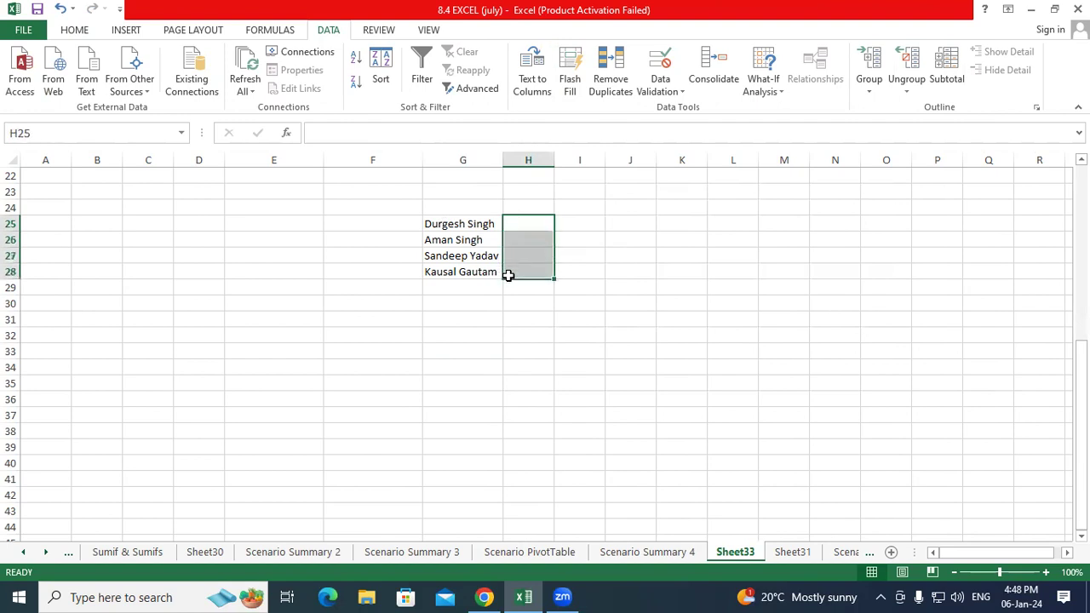
{"action": "left_click", "coordinate": [485, 410]}
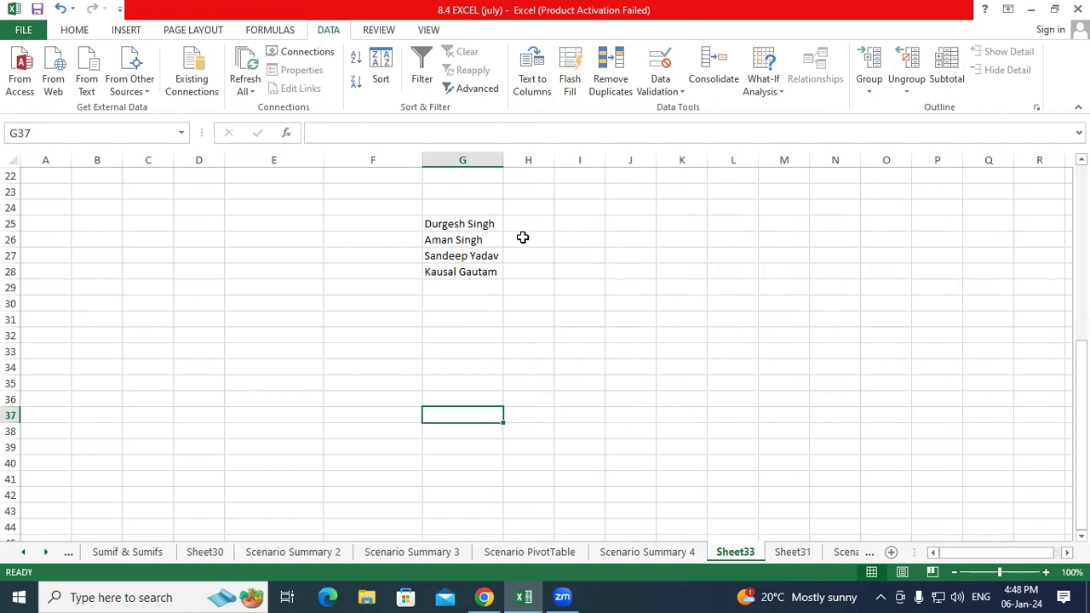
Enter only the first name from G26 in cell H26 as the Flash Fill example
{"action": "left_click", "coordinate": [522, 237]}
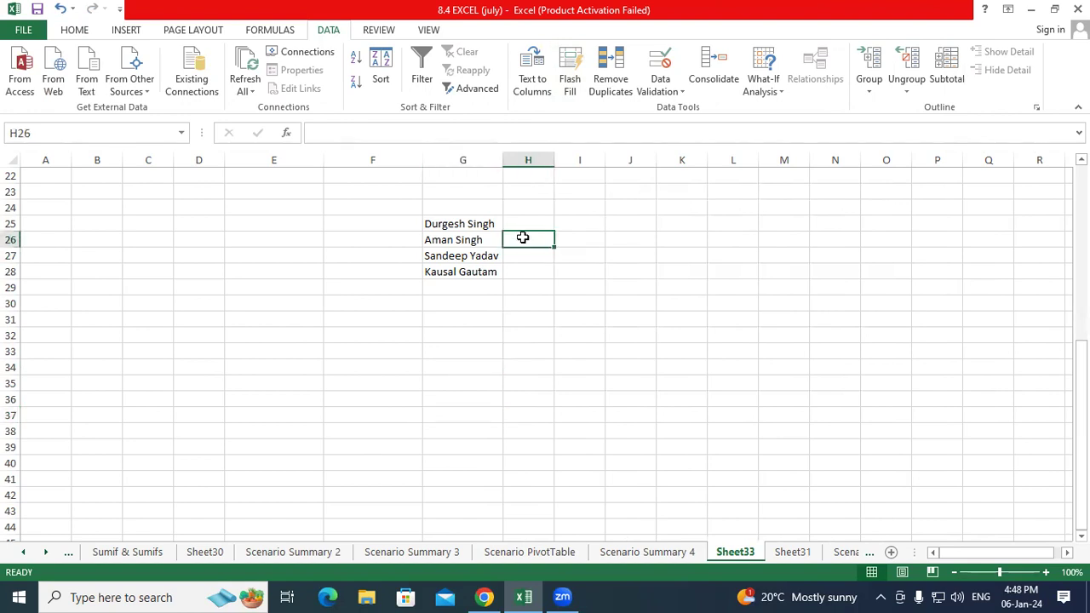
{"action": "type", "text": "Aman"}
{"action": "key", "text": "ctrl+Return"}
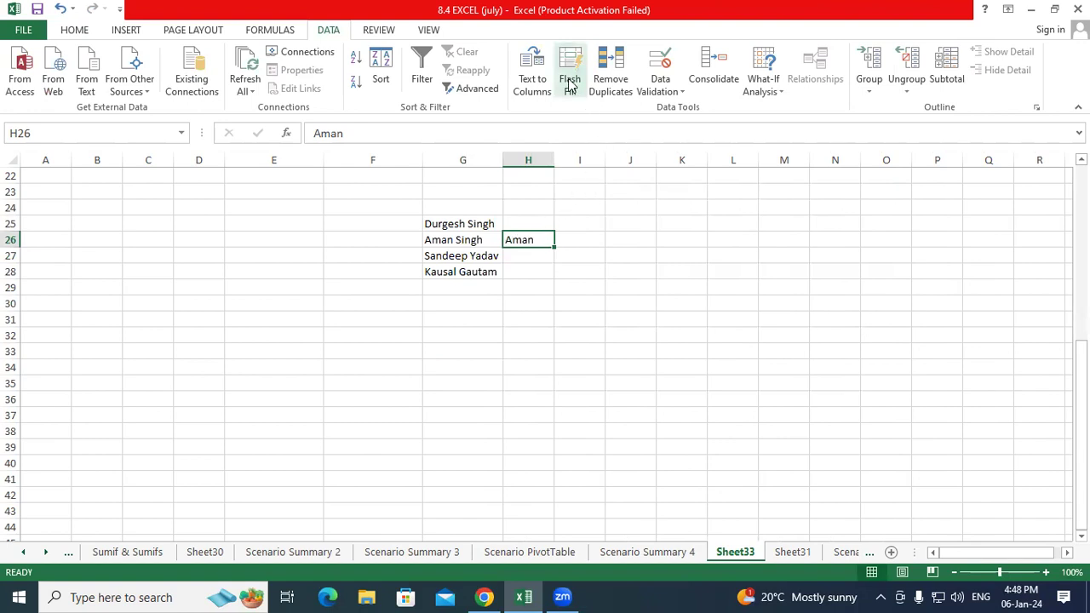
{"action": "left_click", "coordinate": [536, 192]}
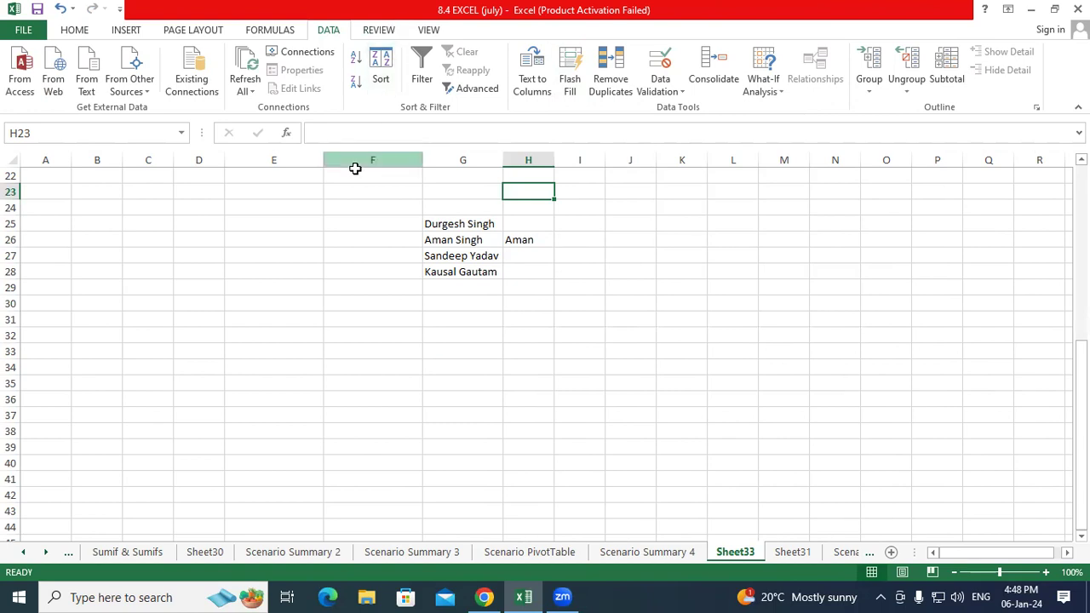
{"action": "left_click", "coordinate": [535, 238]}
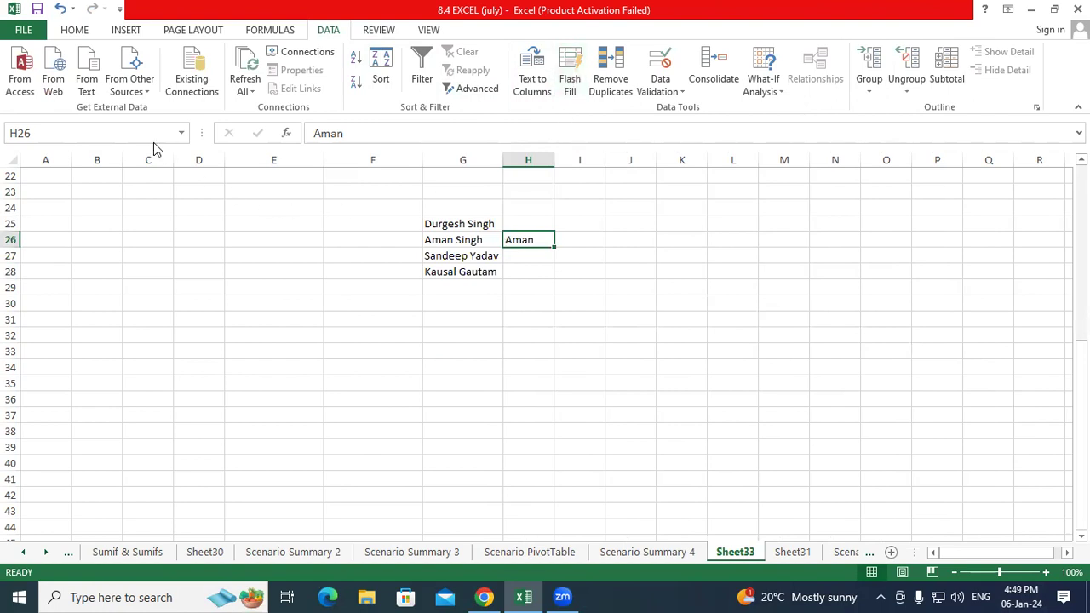
Fill the other first names in H25:H28 with Flash Fill, based on the example in H26
{"action": "left_click", "coordinate": [80, 32]}
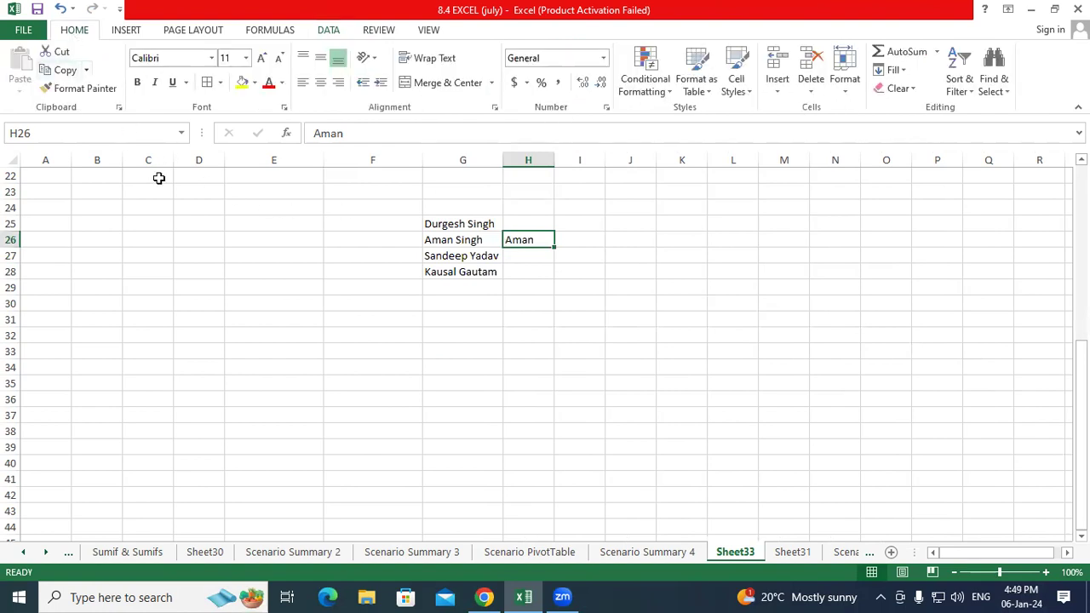
{"action": "left_click", "coordinate": [892, 69]}
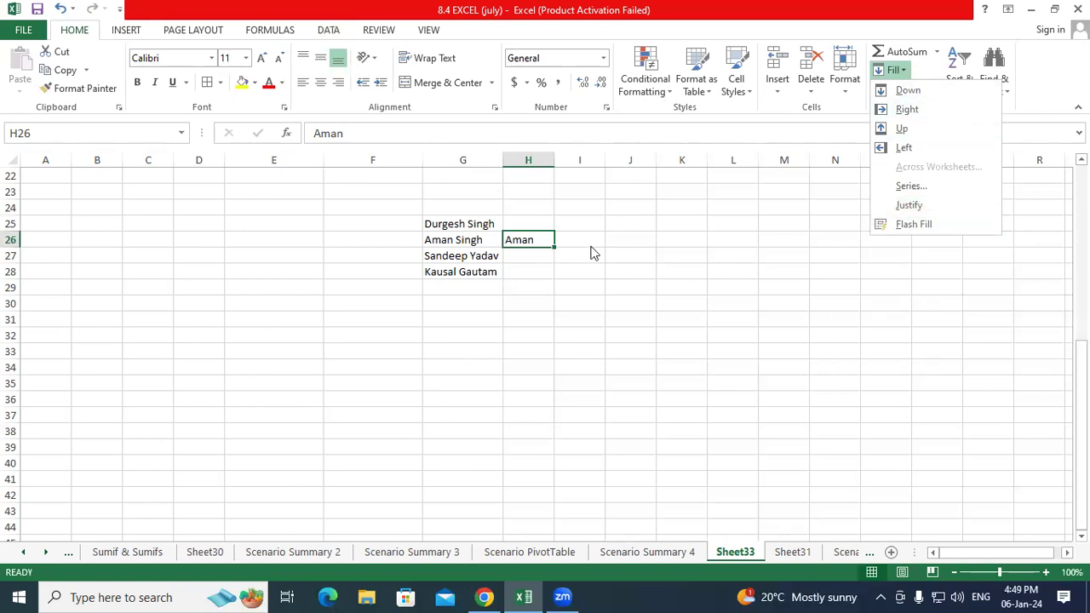
{"action": "left_click", "coordinate": [512, 237]}
{"action": "left_click", "coordinate": [328, 30]}
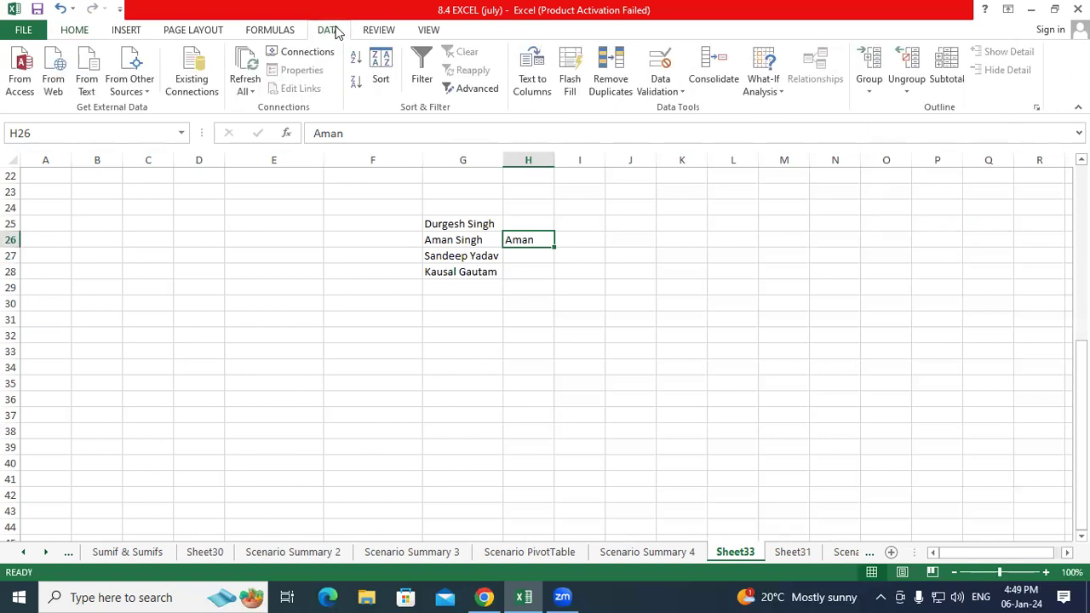
{"action": "left_click", "coordinate": [570, 65]}
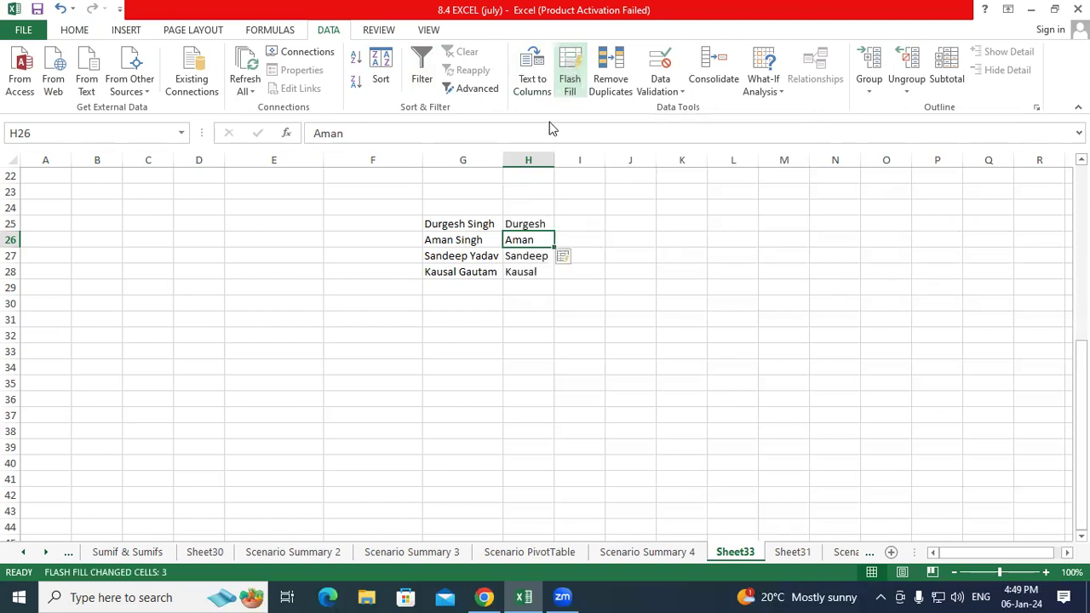
Clear the extracted first names from H25:H28
{"action": "left_click_drag", "start_coordinate": [530, 224], "coordinate": [532, 271]}
{"action": "left_click", "coordinate": [531, 332]}
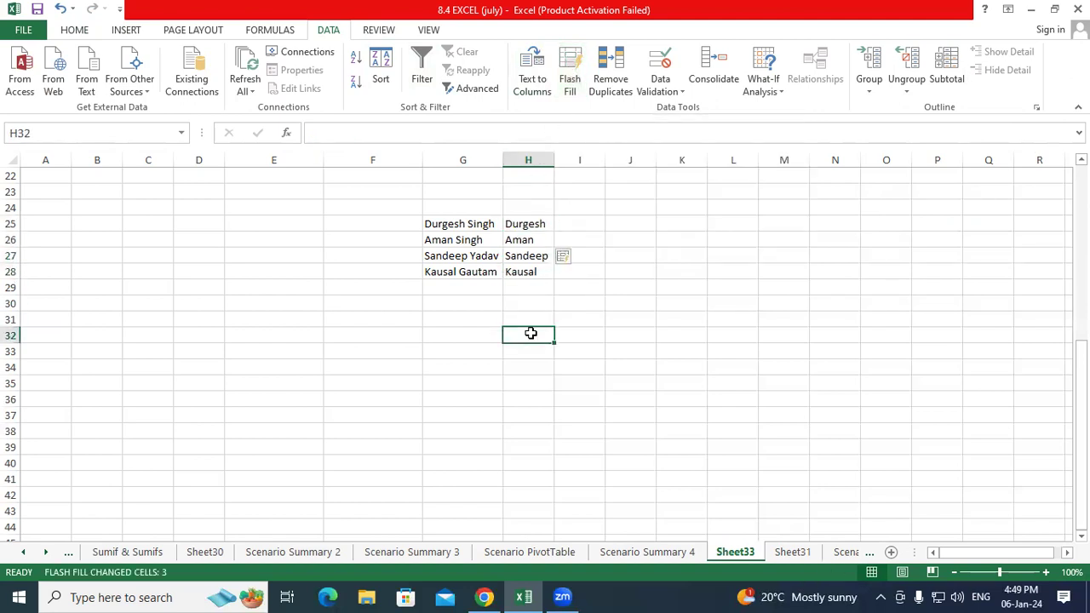
{"action": "left_click", "coordinate": [545, 381]}
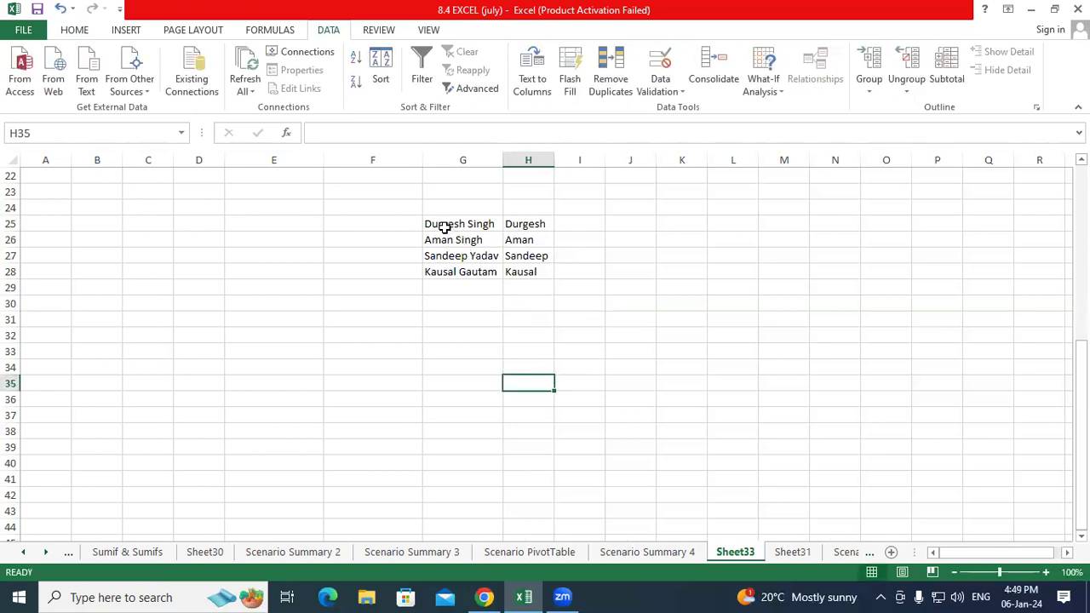
{"action": "left_click_drag", "start_coordinate": [532, 228], "coordinate": [530, 266]}
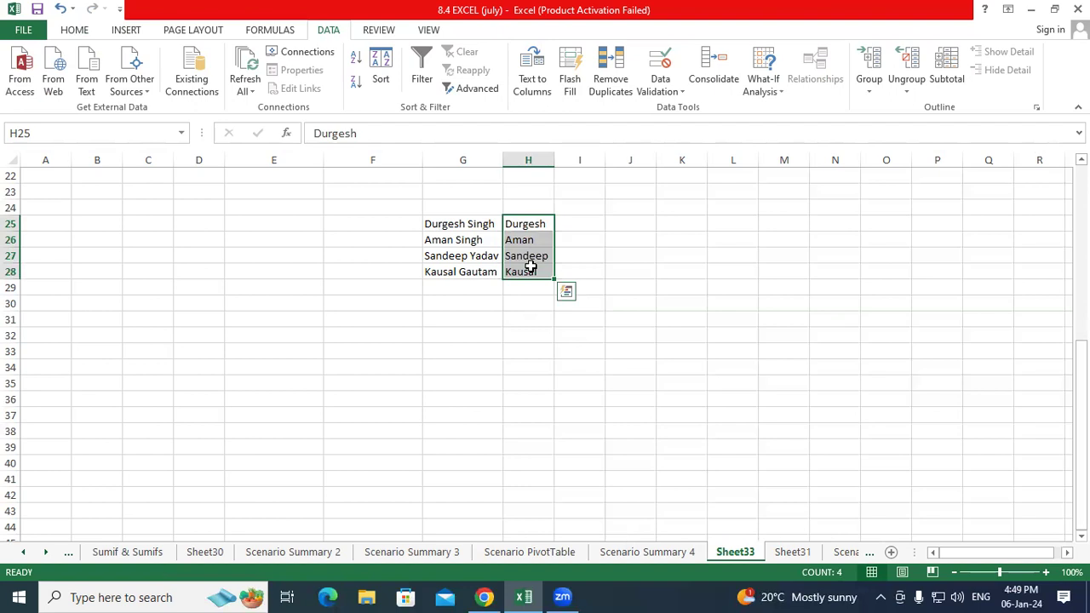
{"action": "key", "text": "Delete"}
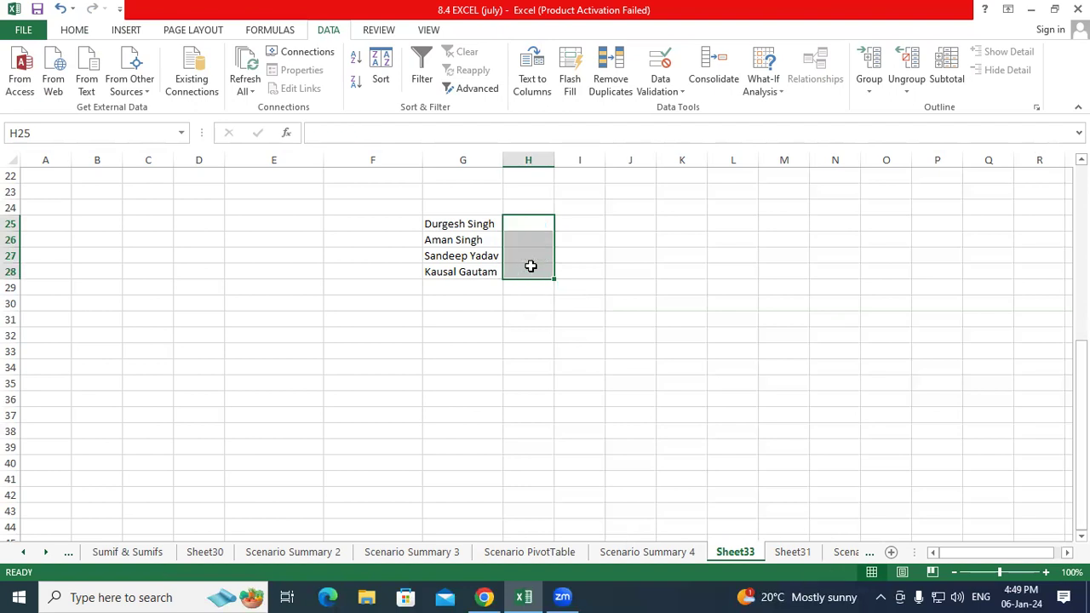
Enter only the first name from G27 in H27 and Flash Fill the rest of H25:H28 from that example
{"action": "left_click", "coordinate": [531, 266]}
{"action": "left_click", "coordinate": [517, 238]}
{"action": "left_click", "coordinate": [518, 224]}
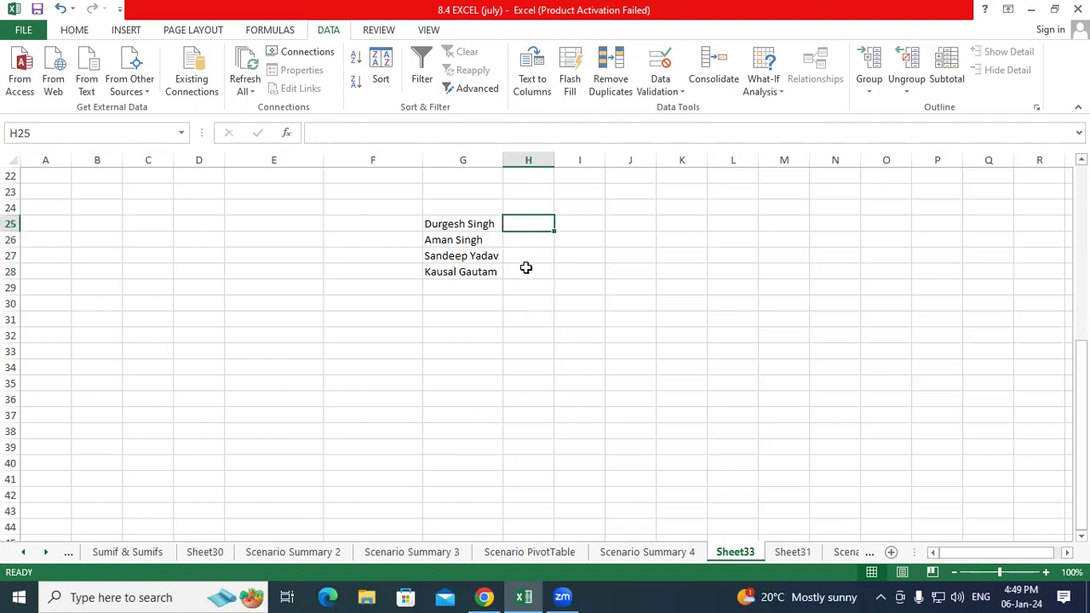
{"action": "left_click", "coordinate": [527, 254]}
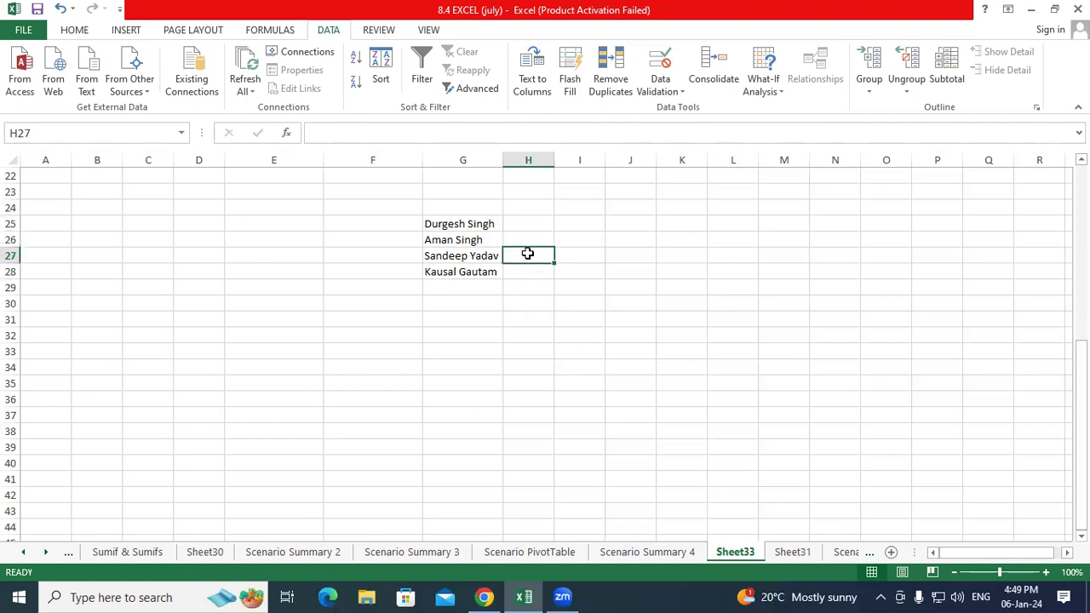
{"action": "type", "text": "Sandeep"}
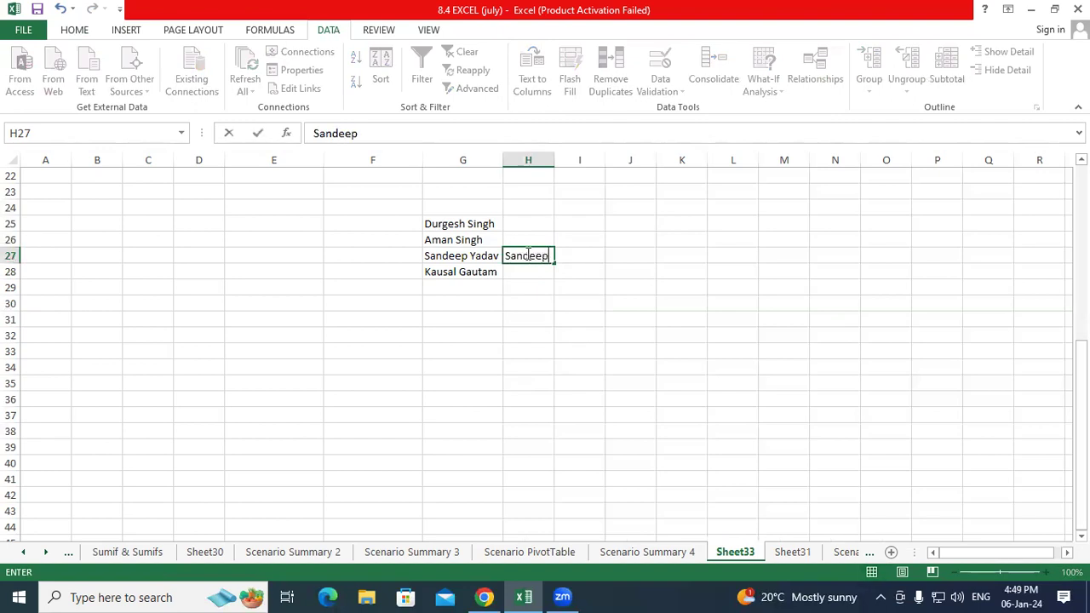
{"action": "key", "text": "Return"}
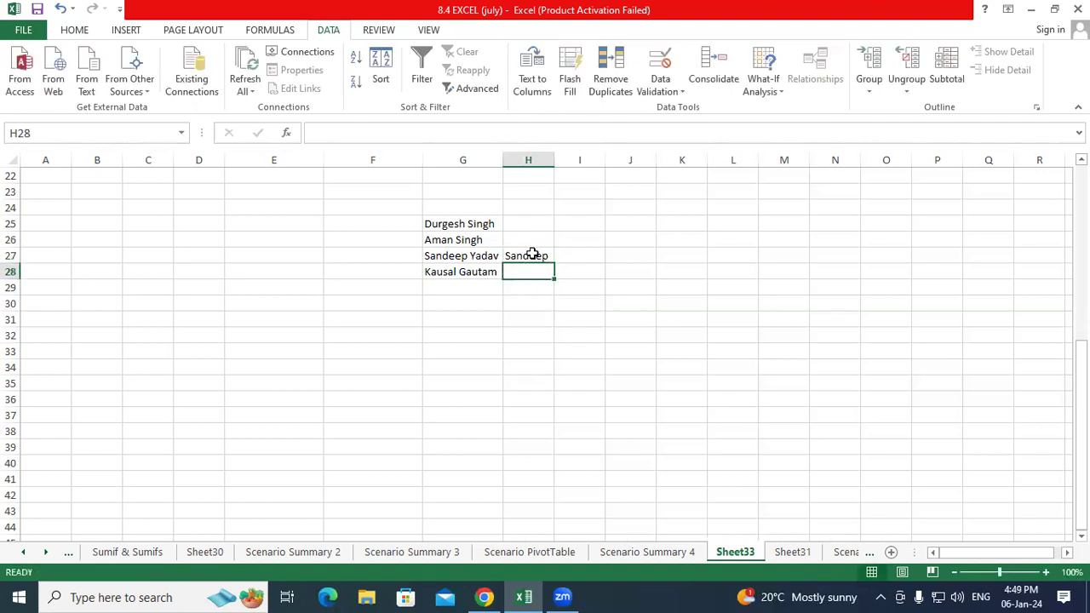
{"action": "left_click", "coordinate": [531, 253]}
{"action": "key", "text": "ctrl+e"}
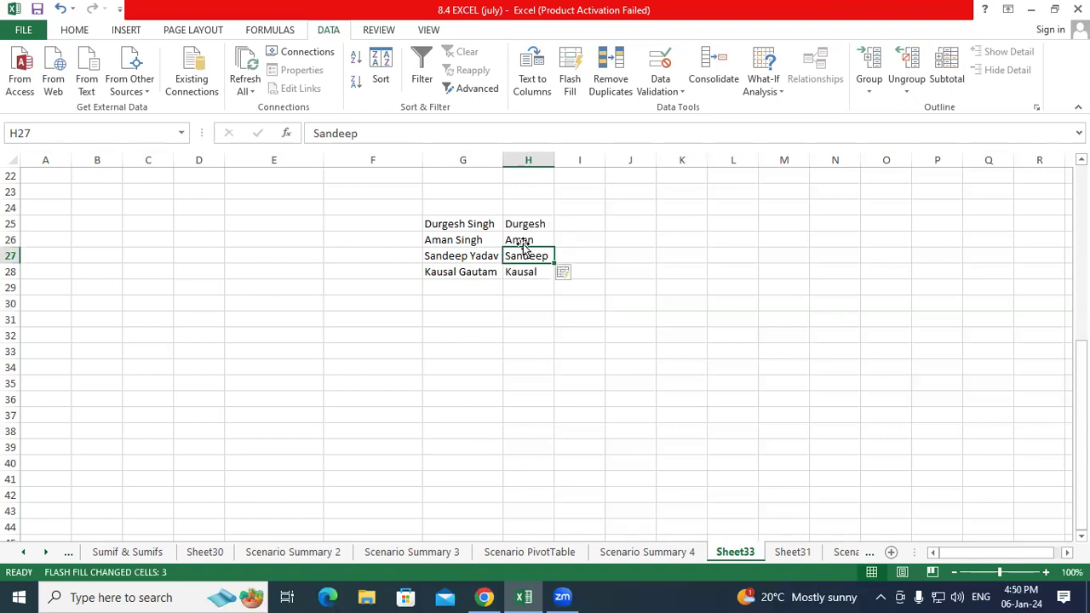
Enter the surname from G25 in I25 and Flash Fill the remaining surnames down to I28
{"action": "left_click", "coordinate": [581, 223]}
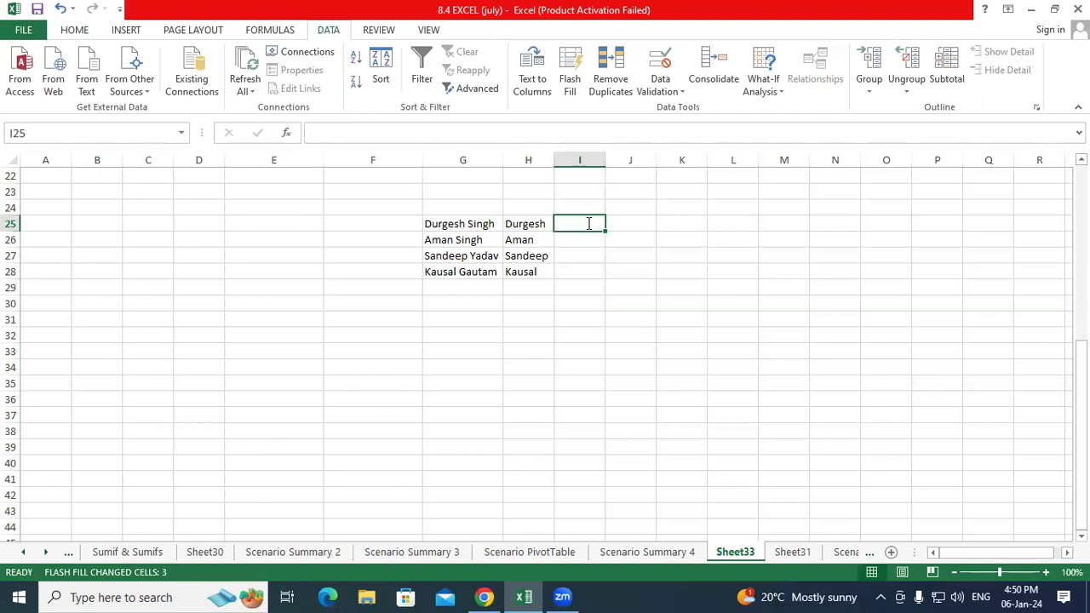
{"action": "type", "text": "Singh"}
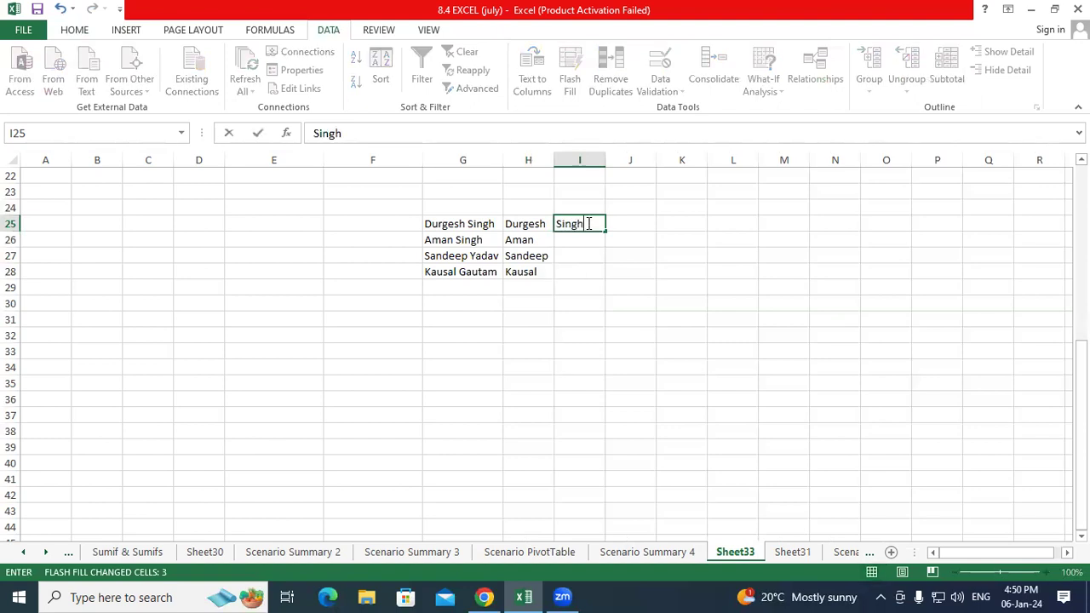
{"action": "left_click", "coordinate": [582, 254]}
{"action": "left_click", "coordinate": [578, 222]}
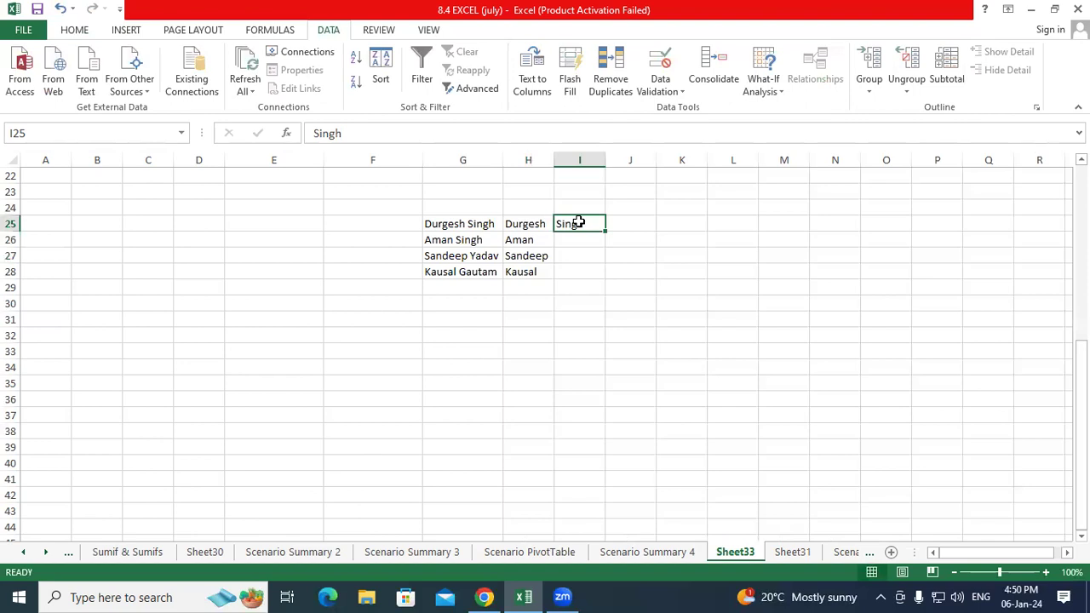
{"action": "left_click", "coordinate": [574, 63]}
{"action": "left_click", "coordinate": [593, 290]}
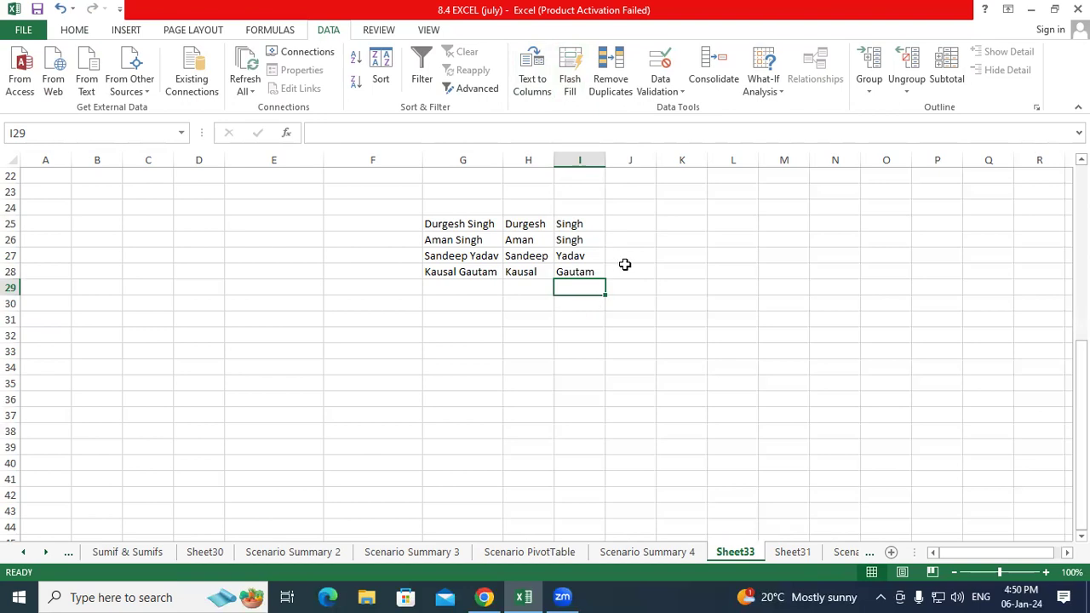
Enter the first name from G26 in O26, separated from the names by empty columns, and try to Flash Fill column O
{"action": "left_click", "coordinate": [742, 223]}
{"action": "left_click", "coordinate": [880, 224]}
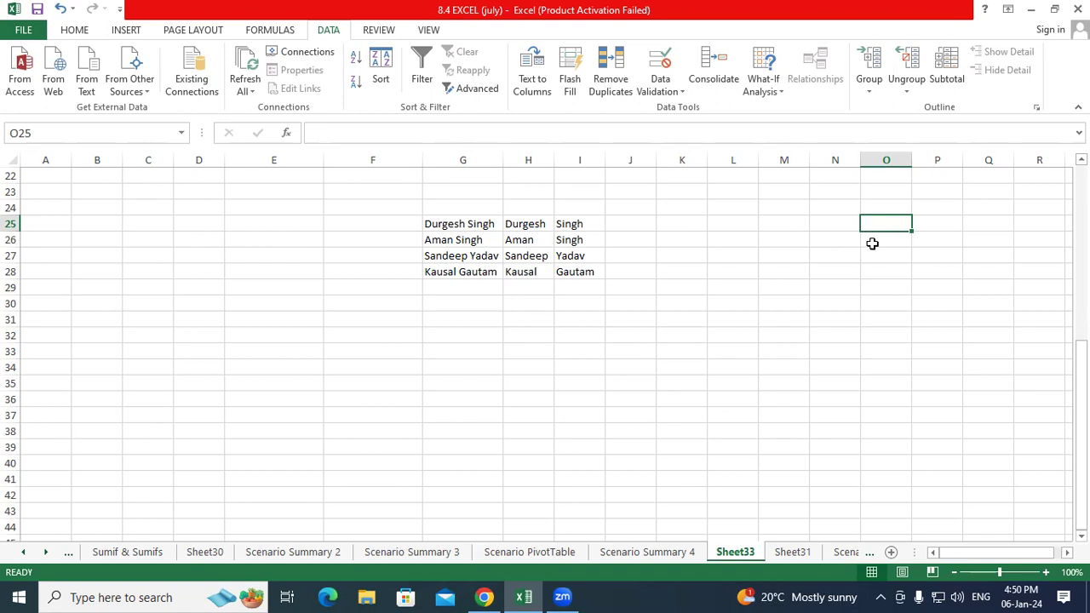
{"action": "left_click", "coordinate": [865, 241]}
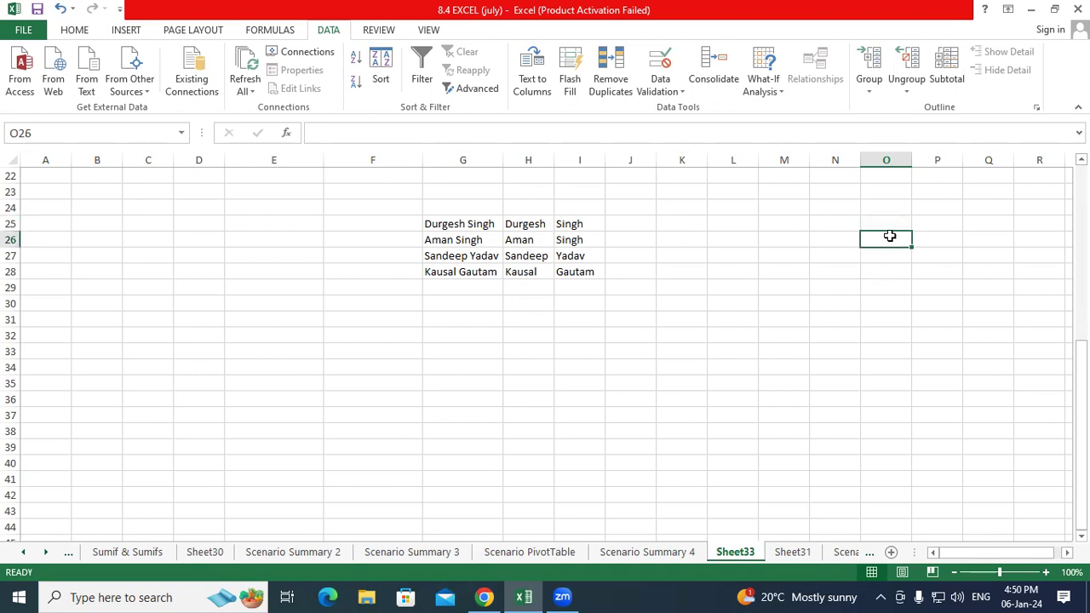
{"action": "type", "text": "Aman"}
{"action": "key", "text": "Return"}
{"action": "left_click", "coordinate": [888, 238]}
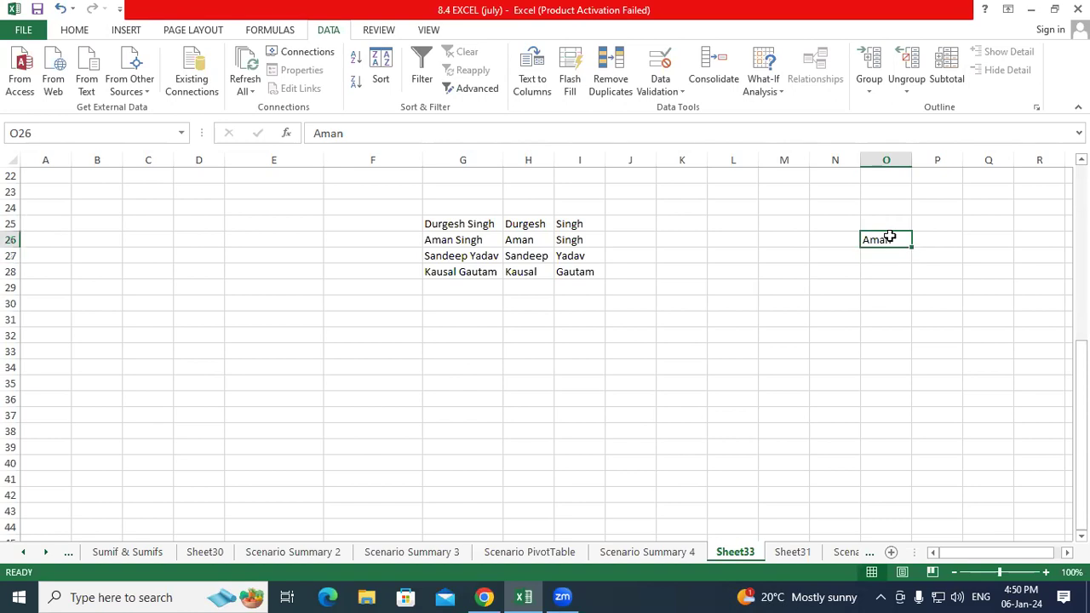
{"action": "left_click", "coordinate": [570, 72]}
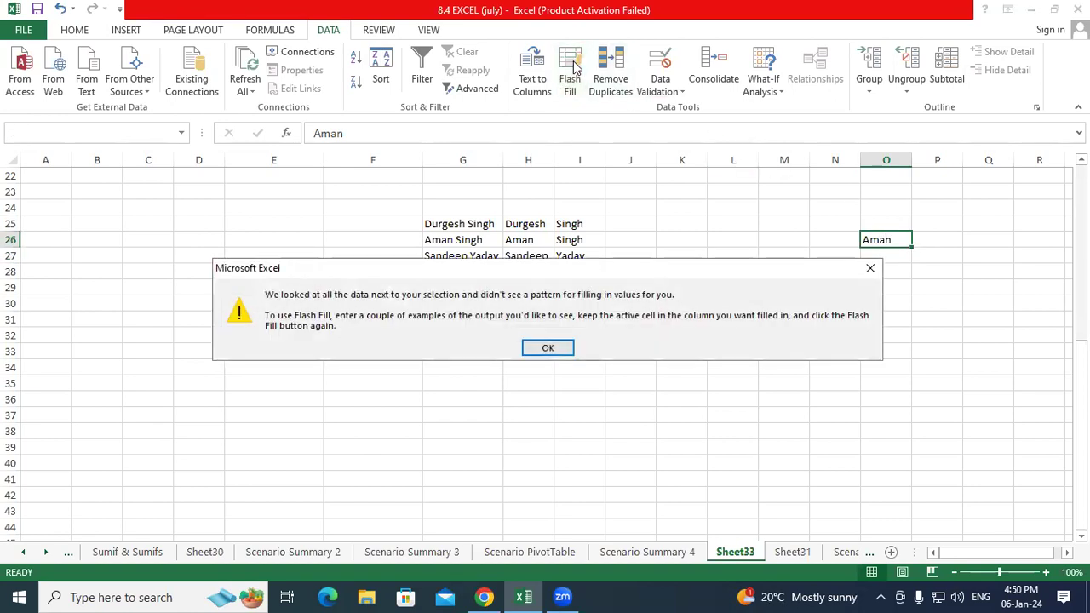
{"action": "left_click", "coordinate": [548, 349]}
Fill every cell of the empty block J25:N28 with 4 to connect the names with column O
{"action": "left_click_drag", "start_coordinate": [615, 225], "coordinate": [834, 272]}
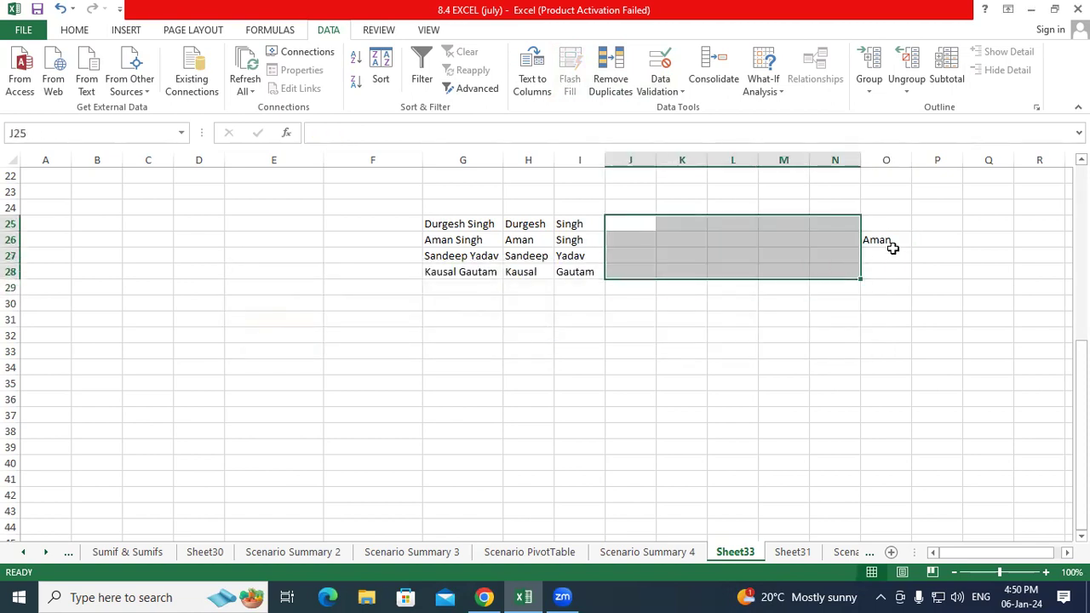
{"action": "type", "text": "4"}
{"action": "key", "text": "ctrl+Return"}
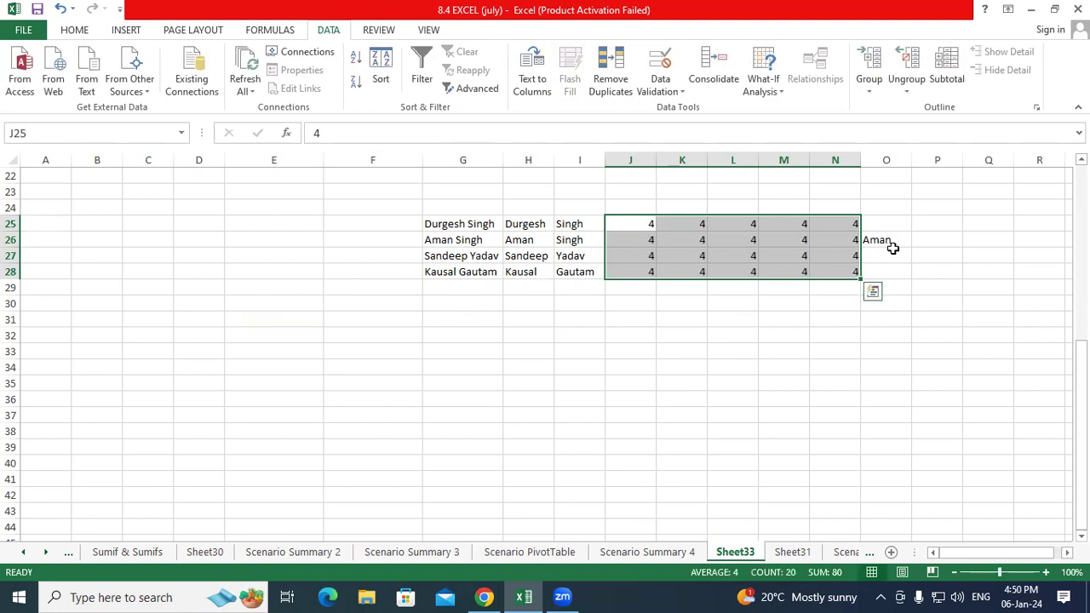
{"action": "left_click", "coordinate": [895, 269]}
{"action": "left_click_drag", "start_coordinate": [619, 220], "coordinate": [858, 227]}
{"action": "left_click_drag", "start_coordinate": [581, 242], "coordinate": [813, 246]}
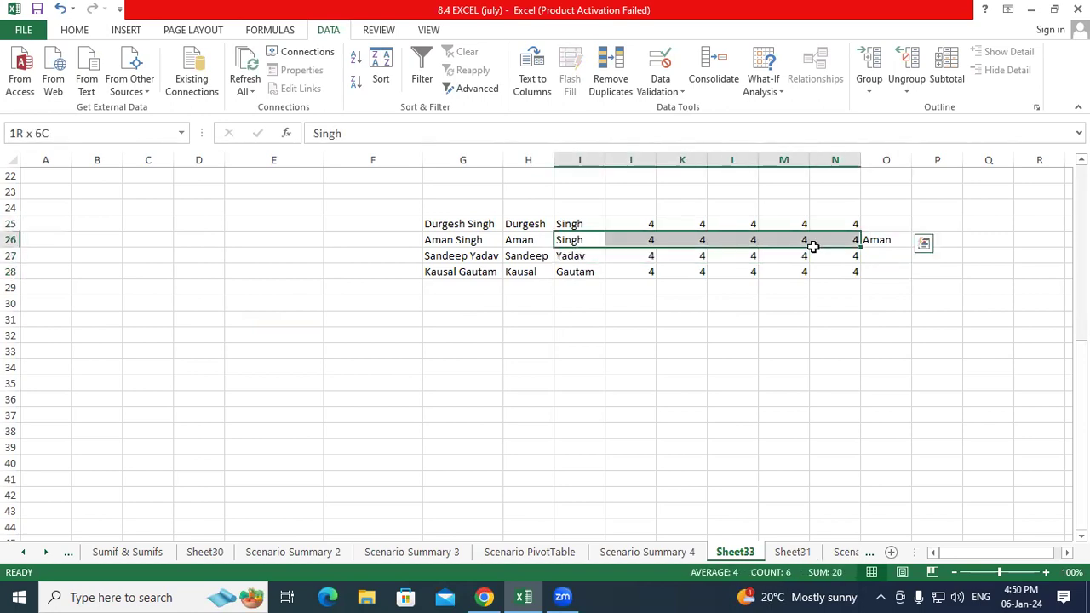
Flash Fill the other first names in O25:O28, based on the example in O26
{"action": "left_click", "coordinate": [897, 275]}
{"action": "left_click", "coordinate": [891, 238]}
{"action": "left_click", "coordinate": [570, 77]}
Delete the filler values 4 from the block J25:N28
{"action": "left_click_drag", "start_coordinate": [652, 228], "coordinate": [834, 271]}
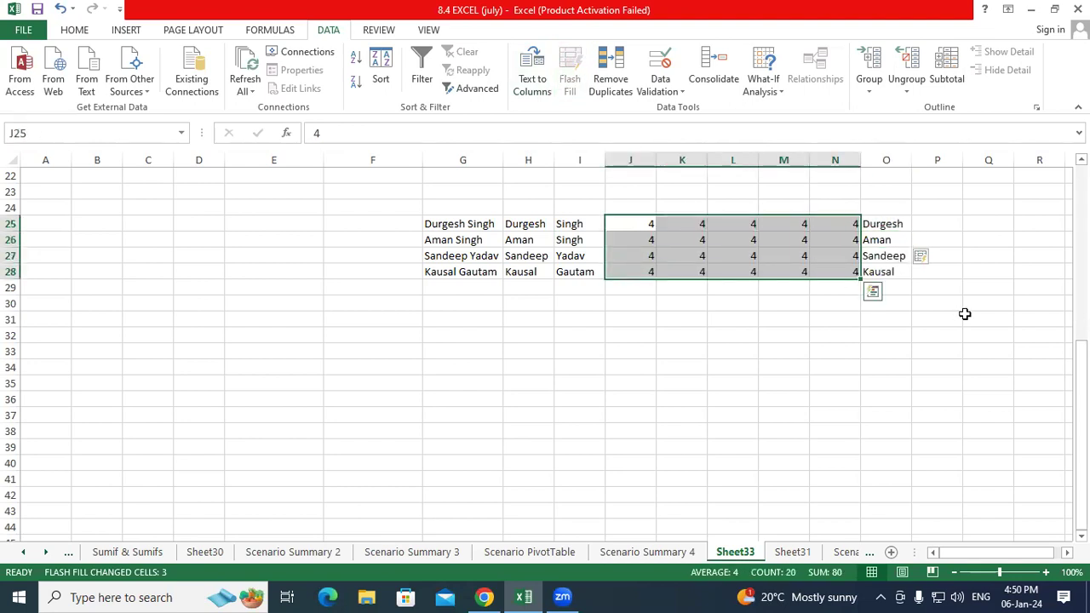
{"action": "key", "text": "Delete"}
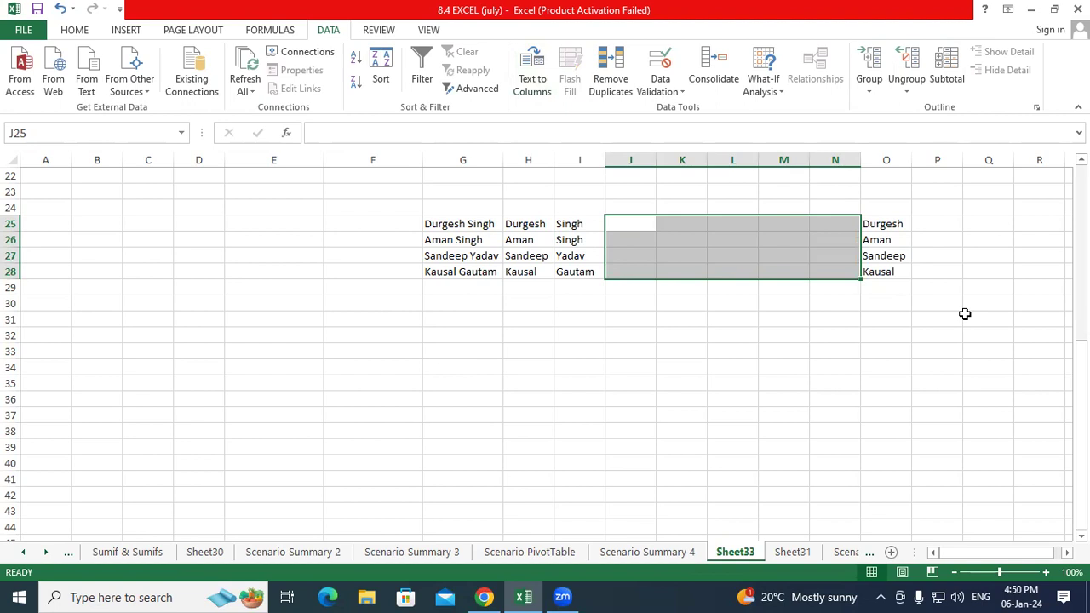
{"action": "left_click", "coordinate": [965, 317]}
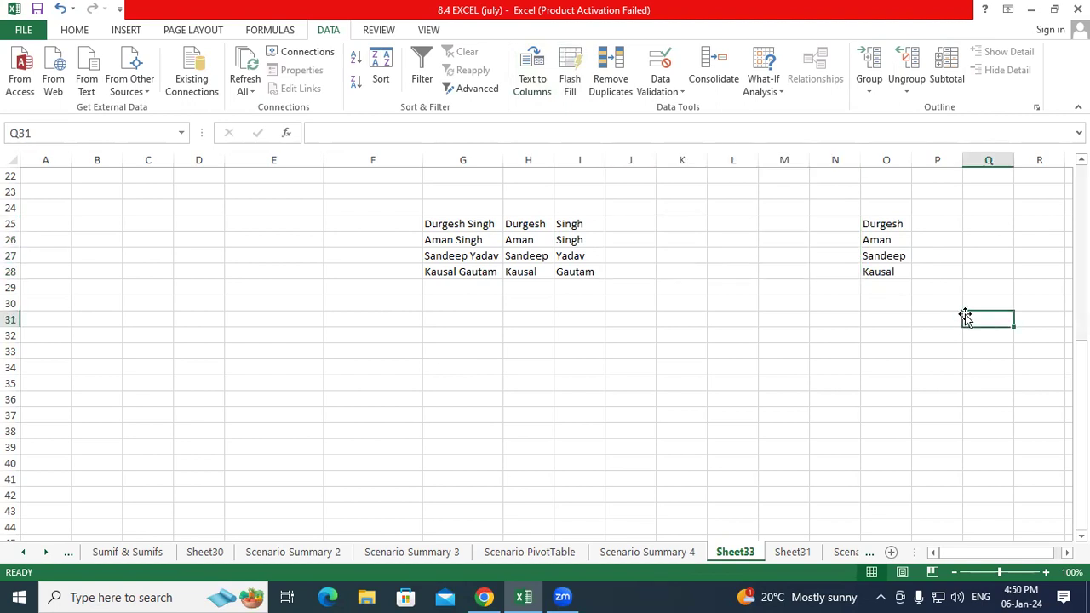
{"action": "left_click_drag", "start_coordinate": [481, 229], "coordinate": [498, 270]}
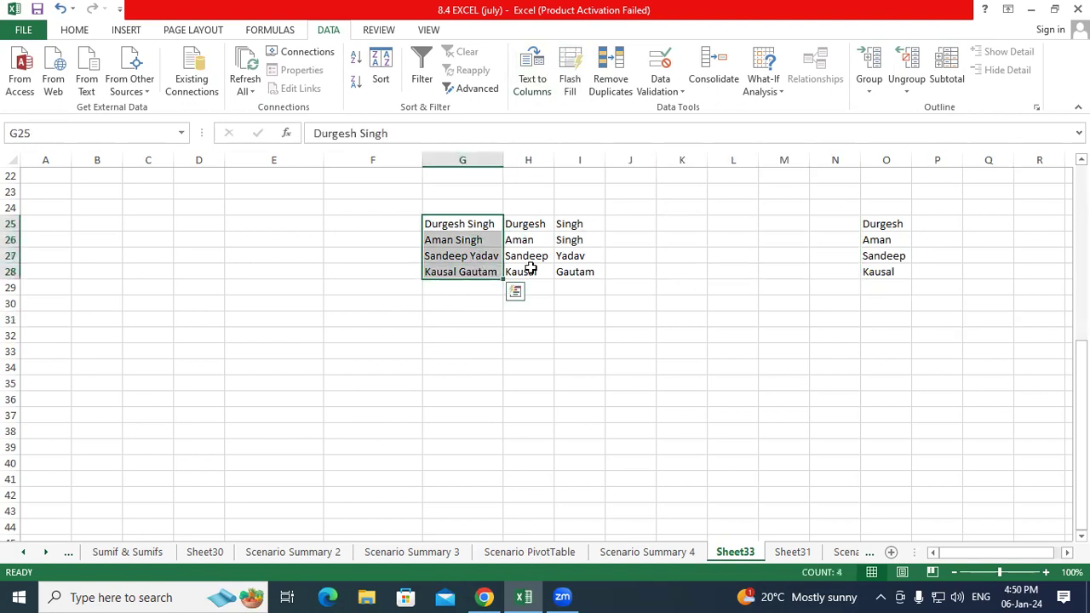
{"action": "left_click_drag", "start_coordinate": [612, 223], "coordinate": [850, 275]}
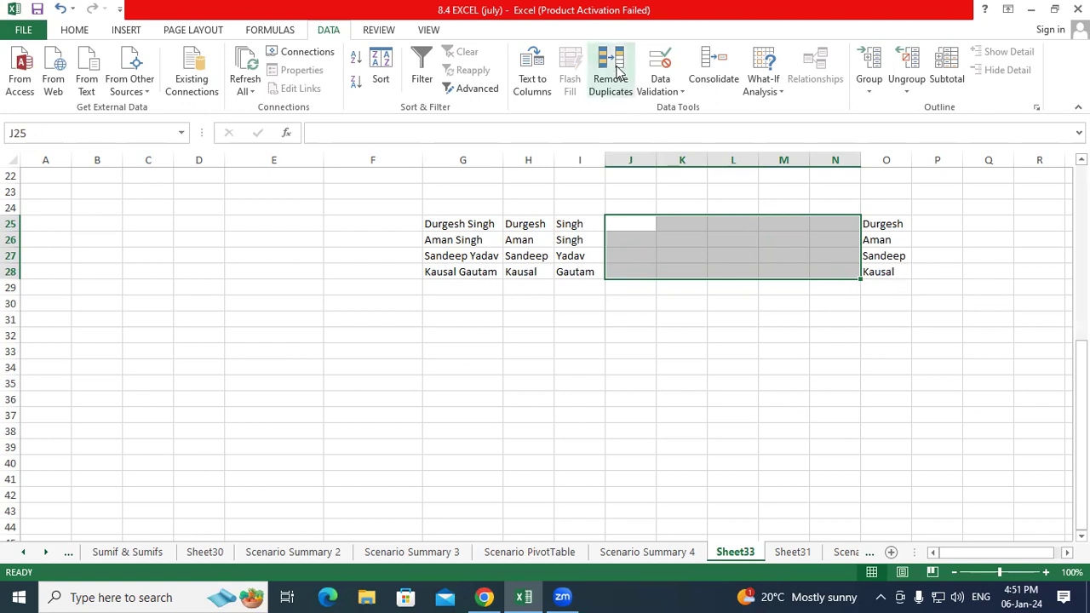
Enter the numbers 10, 20 and 30 in cells D26:D28
{"action": "left_click", "coordinate": [278, 232]}
{"action": "left_click", "coordinate": [179, 243]}
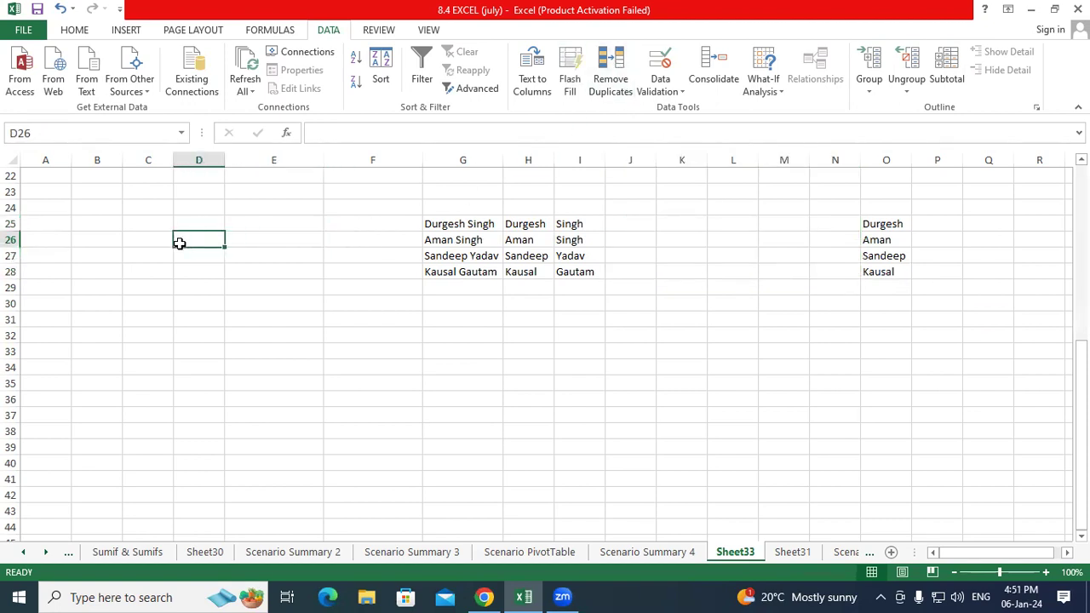
{"action": "type", "text": "10"}
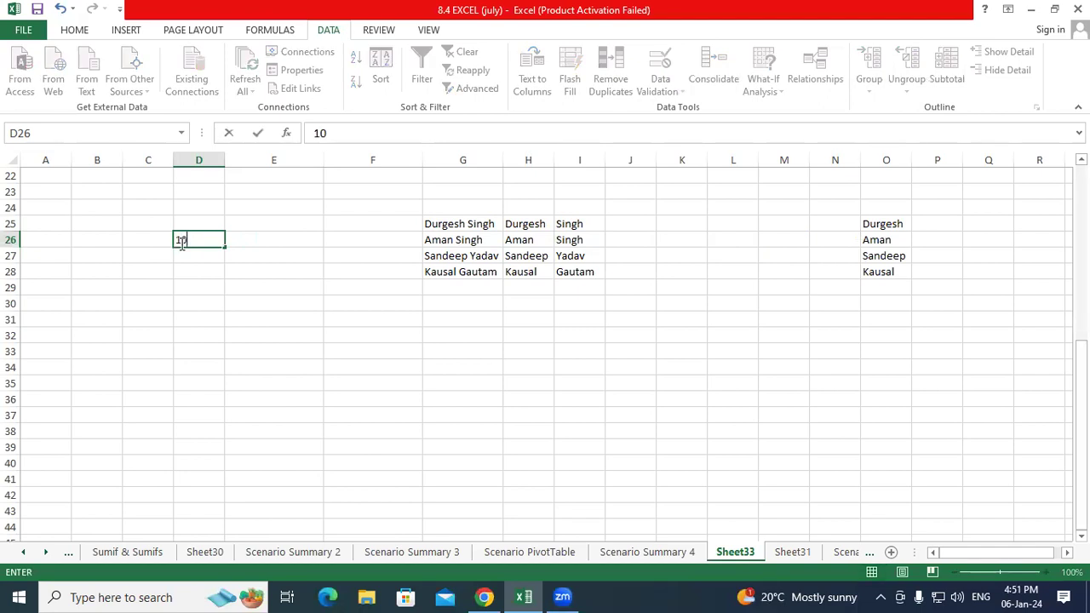
{"action": "key", "text": "Return"}
{"action": "type", "text": "20"}
{"action": "key", "text": "Return"}
{"action": "type", "text": "30"}
{"action": "key", "text": "ctrl+Return"}
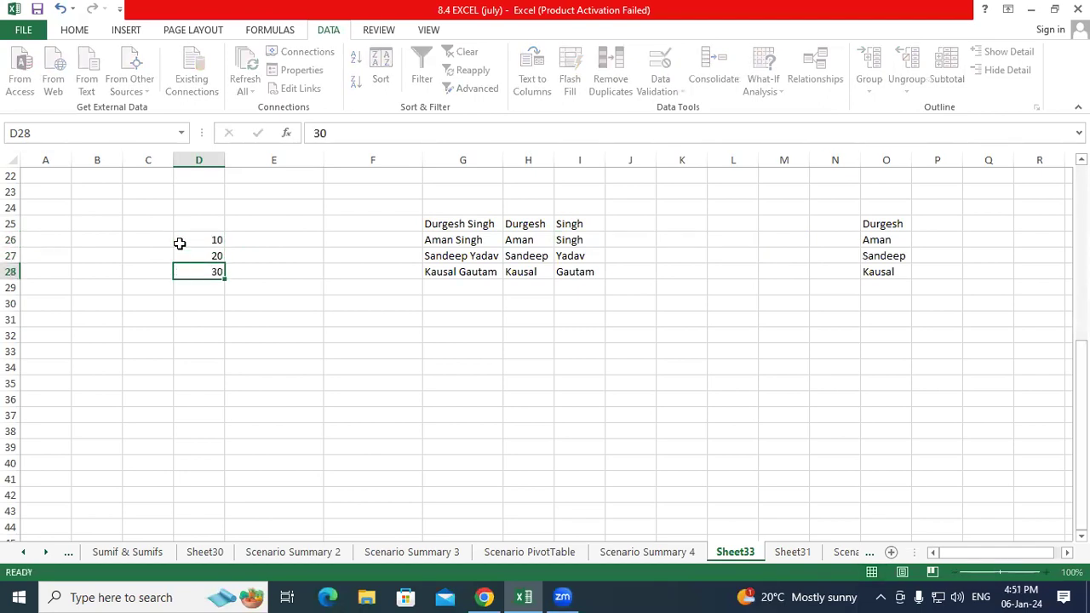
{"action": "key", "text": "Return"}
Copy the numbers in D26:D28 and paste them twice below, into D29:D31 and D32:D34
{"action": "left_click_drag", "start_coordinate": [184, 243], "coordinate": [190, 266]}
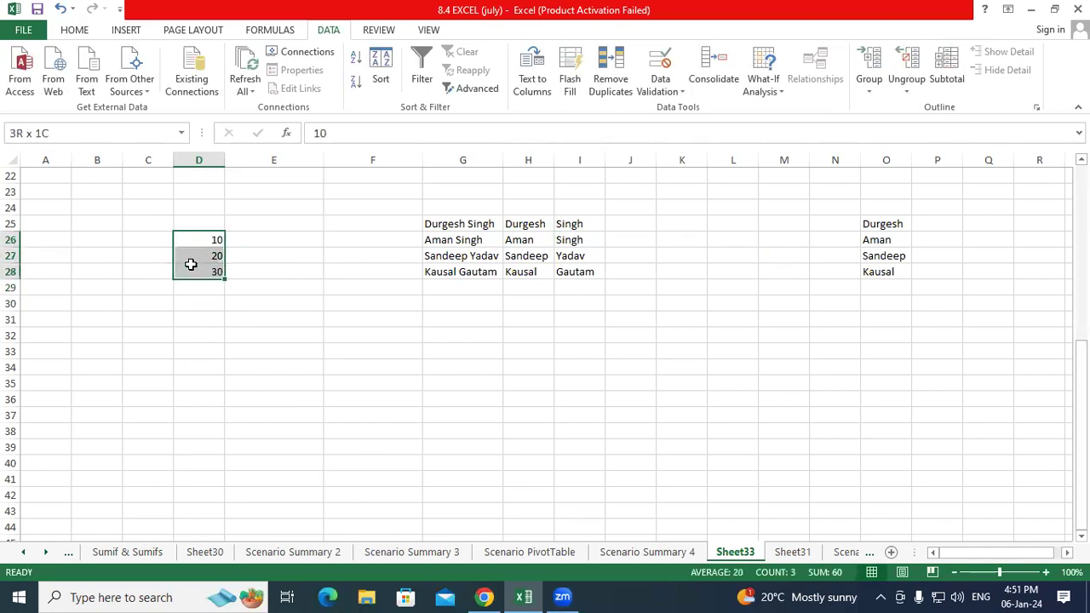
{"action": "key", "text": "ctrl+c"}
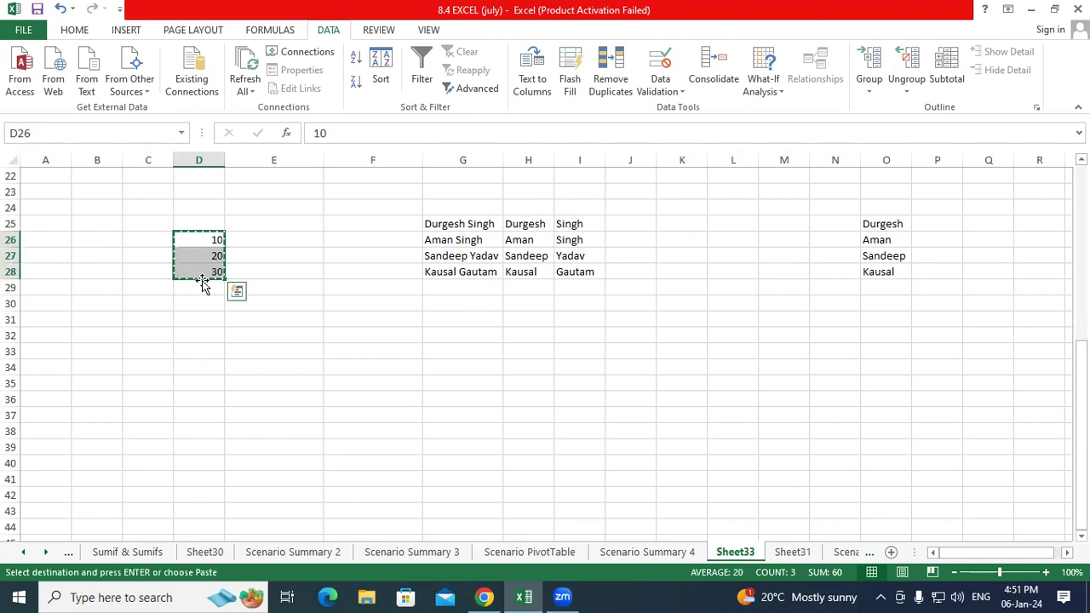
{"action": "left_click", "coordinate": [203, 286]}
{"action": "key", "text": "shift+Down"}
{"action": "key", "text": "shift+Down"}
{"action": "key", "text": "ctrl+v"}
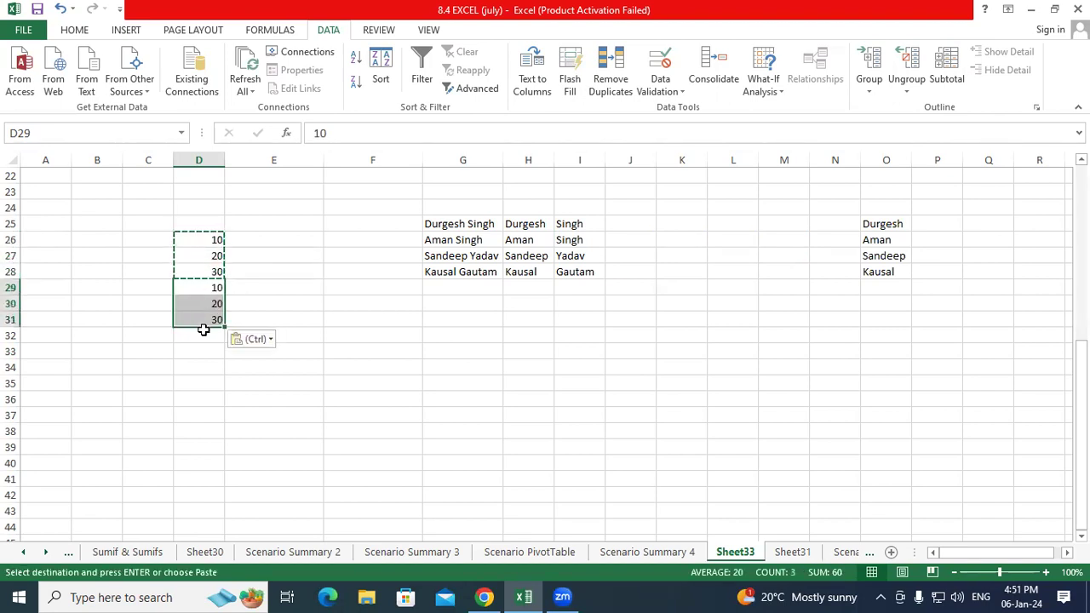
{"action": "left_click", "coordinate": [203, 330]}
{"action": "key", "text": "ctrl+v"}
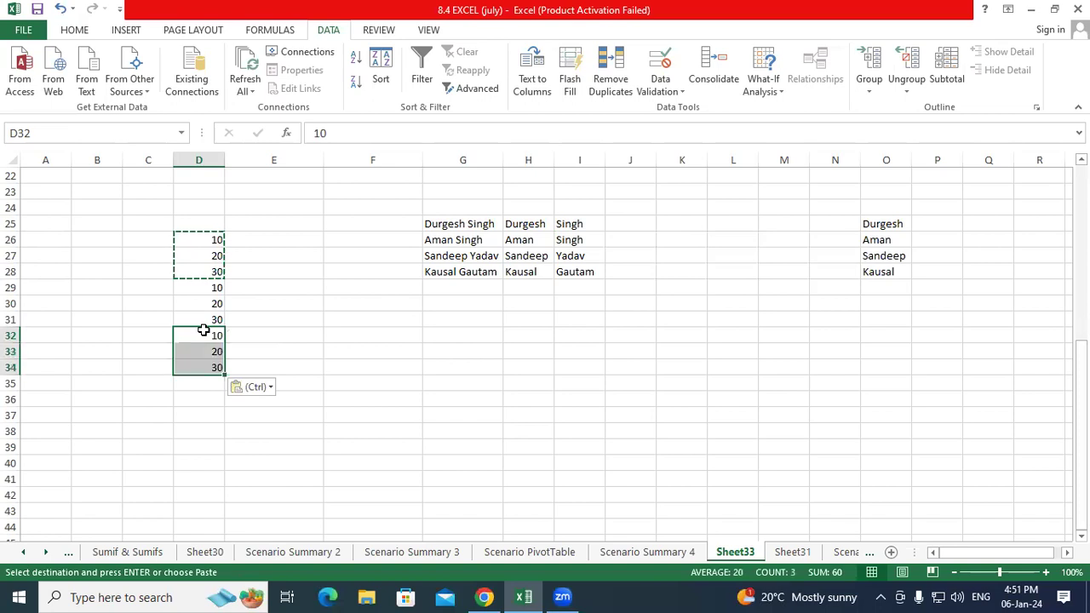
{"action": "key", "text": "Escape"}
Remove the duplicate values from D26:D34, checking column D and treating the data as having no headers
{"action": "left_click", "coordinate": [202, 383]}
{"action": "left_click_drag", "start_coordinate": [196, 243], "coordinate": [201, 367]}
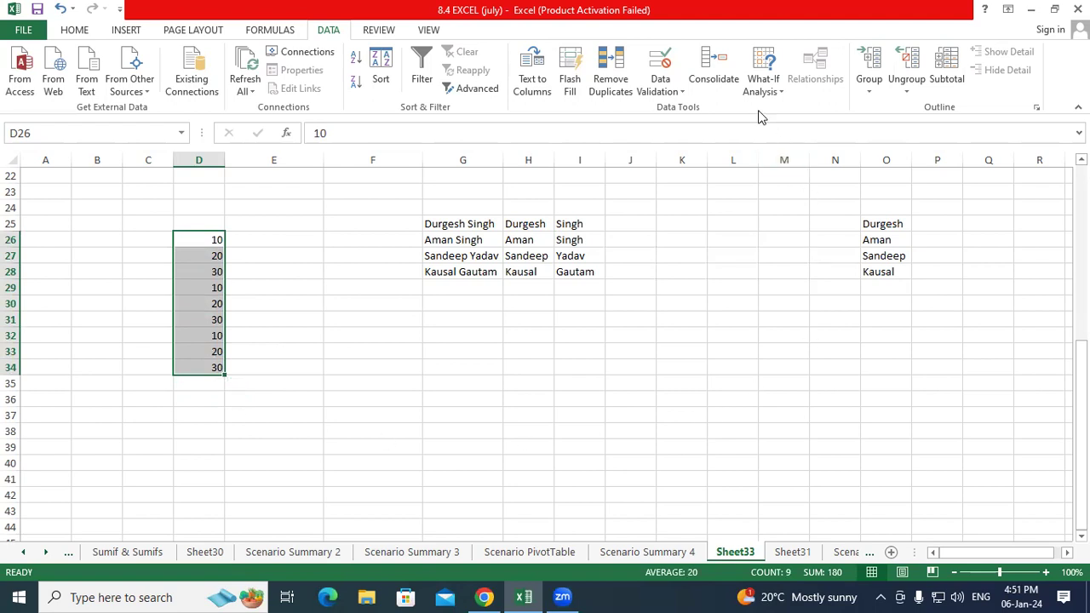
{"action": "left_click", "coordinate": [619, 64]}
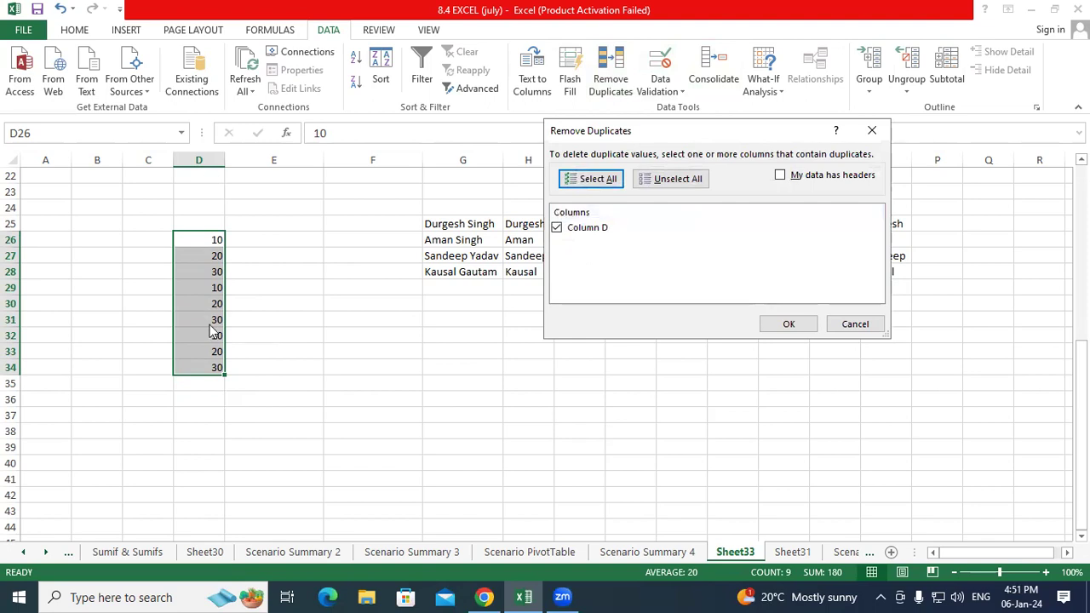
{"action": "left_click", "coordinate": [792, 324]}
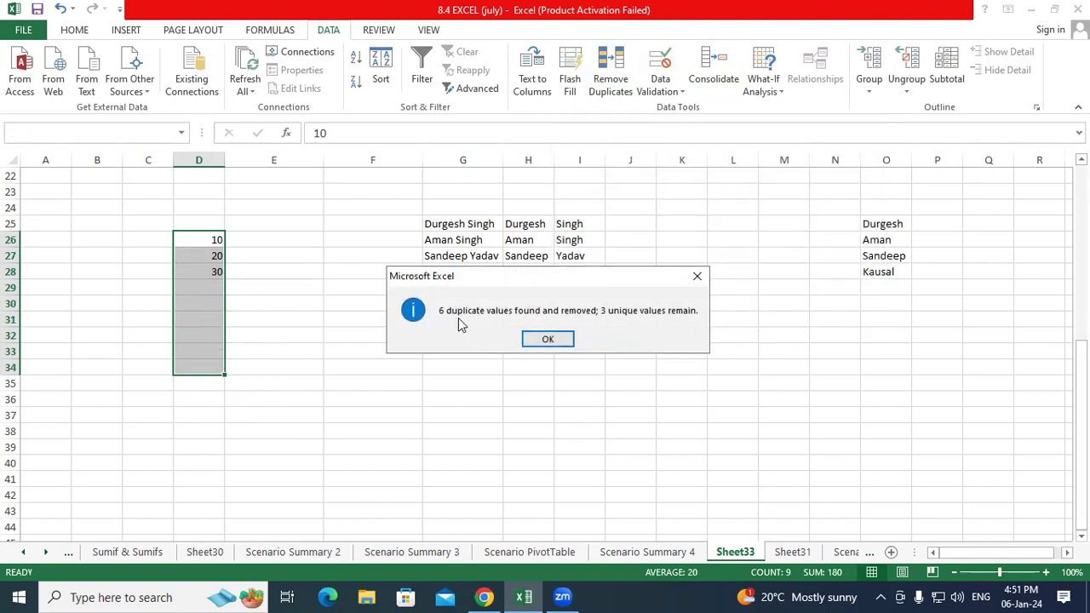
Close the duplicate-removal message and copy the first names in O25:O28 directly below into O29:O32
{"action": "left_click", "coordinate": [537, 341]}
{"action": "left_click", "coordinate": [399, 382]}
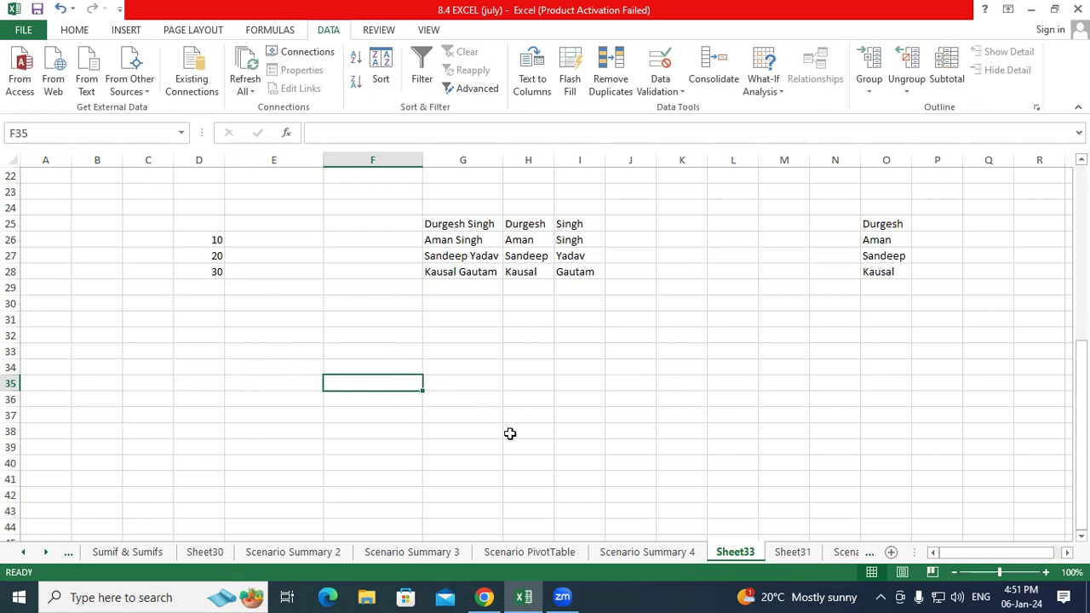
{"action": "left_click", "coordinate": [875, 221]}
{"action": "left_click_drag", "start_coordinate": [875, 242], "coordinate": [871, 273]}
{"action": "right_click", "coordinate": [880, 250]}
{"action": "key", "text": "Escape"}
{"action": "key", "text": "ctrl+c"}
{"action": "left_click", "coordinate": [891, 286]}
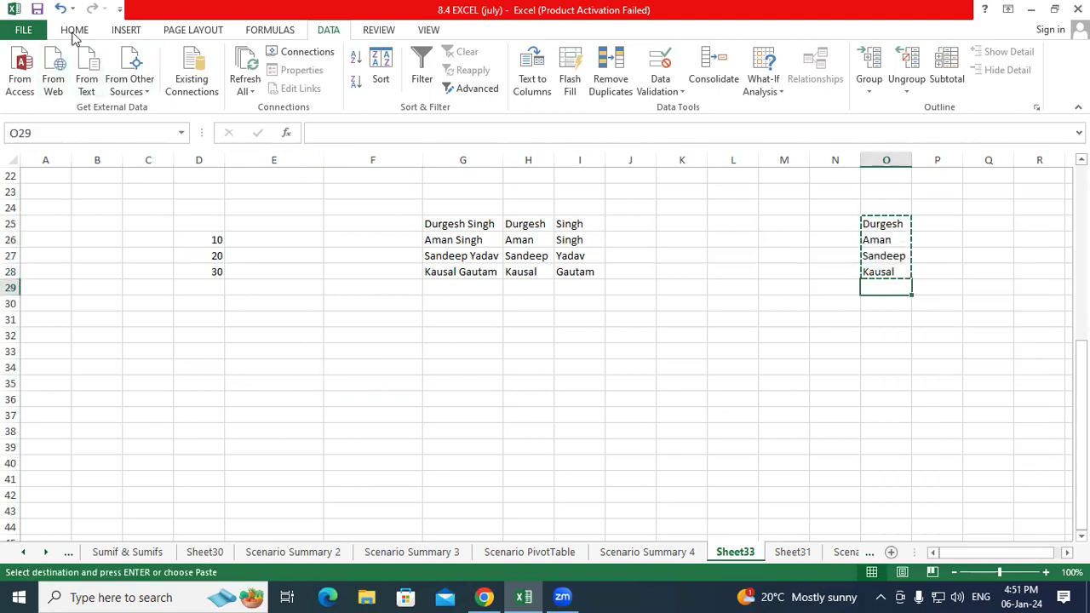
{"action": "left_click", "coordinate": [75, 32]}
{"action": "left_click", "coordinate": [18, 62]}
{"action": "left_click", "coordinate": [819, 399]}
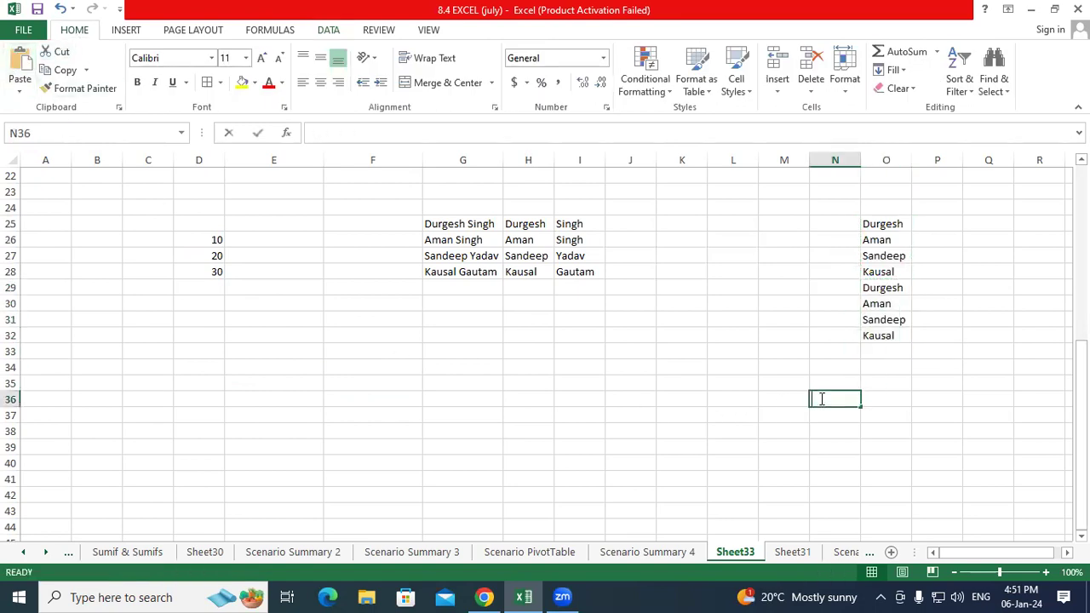
Remove the duplicate names from O25:O32, checking column O and treating the data as having no headers
{"action": "left_click", "coordinate": [894, 344]}
{"action": "left_click_drag", "start_coordinate": [885, 224], "coordinate": [890, 333]}
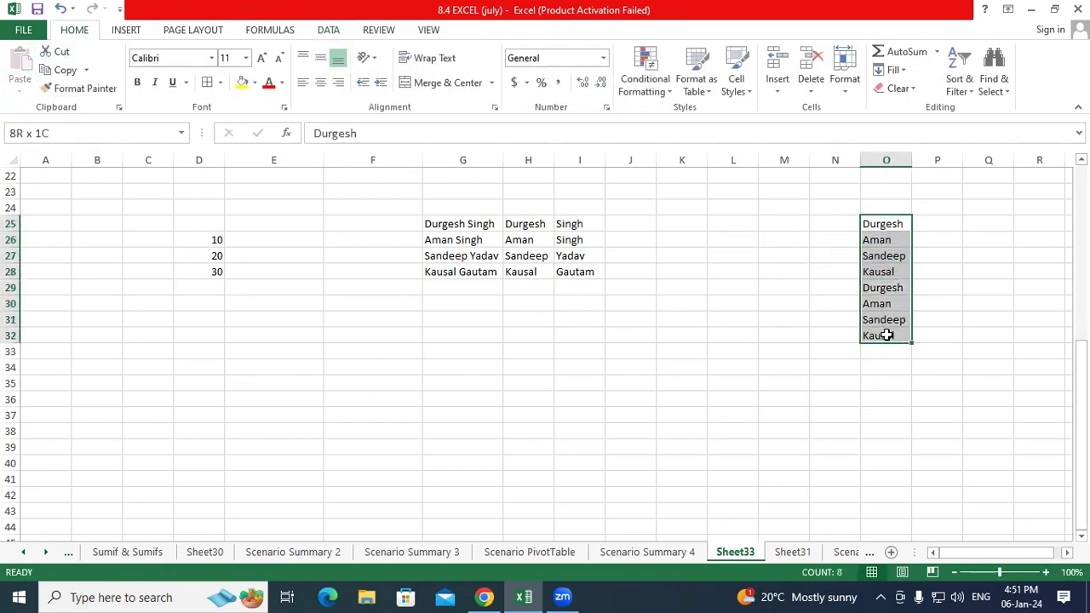
{"action": "left_click", "coordinate": [329, 29]}
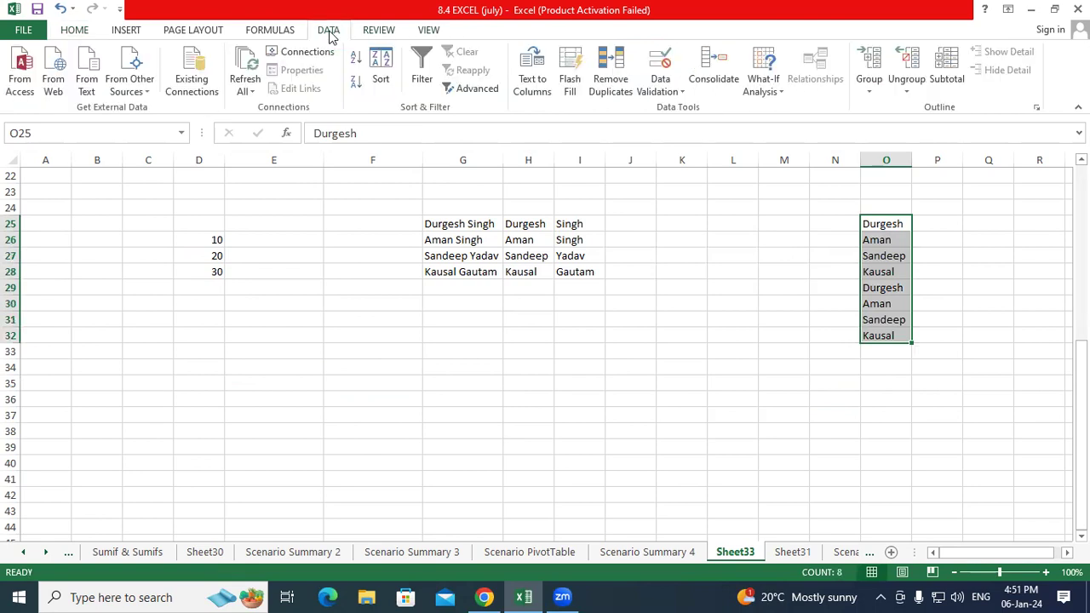
{"action": "left_click", "coordinate": [607, 68]}
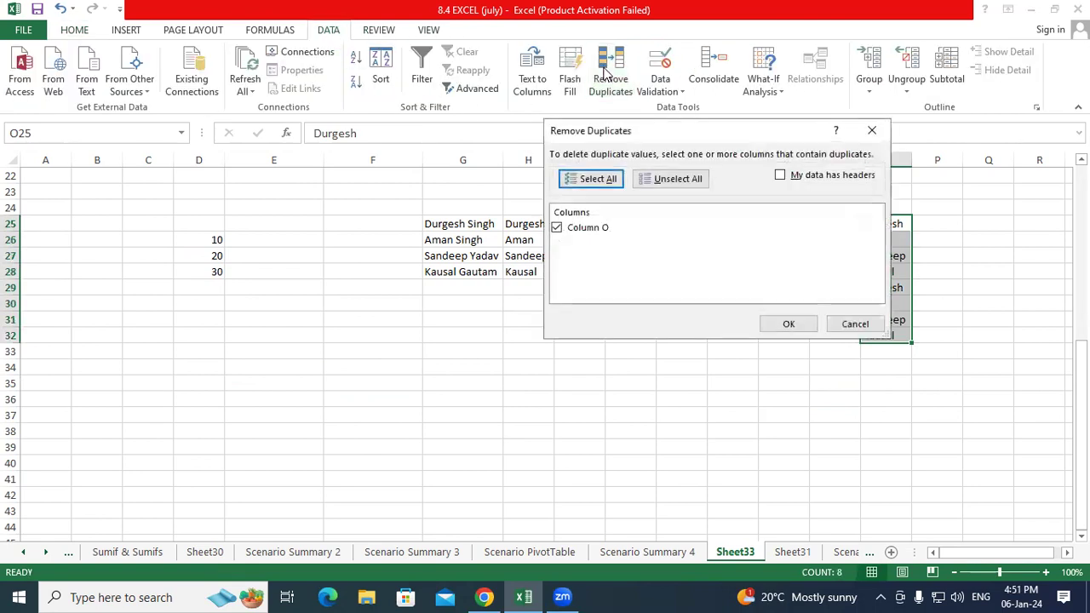
{"action": "left_click", "coordinate": [805, 330]}
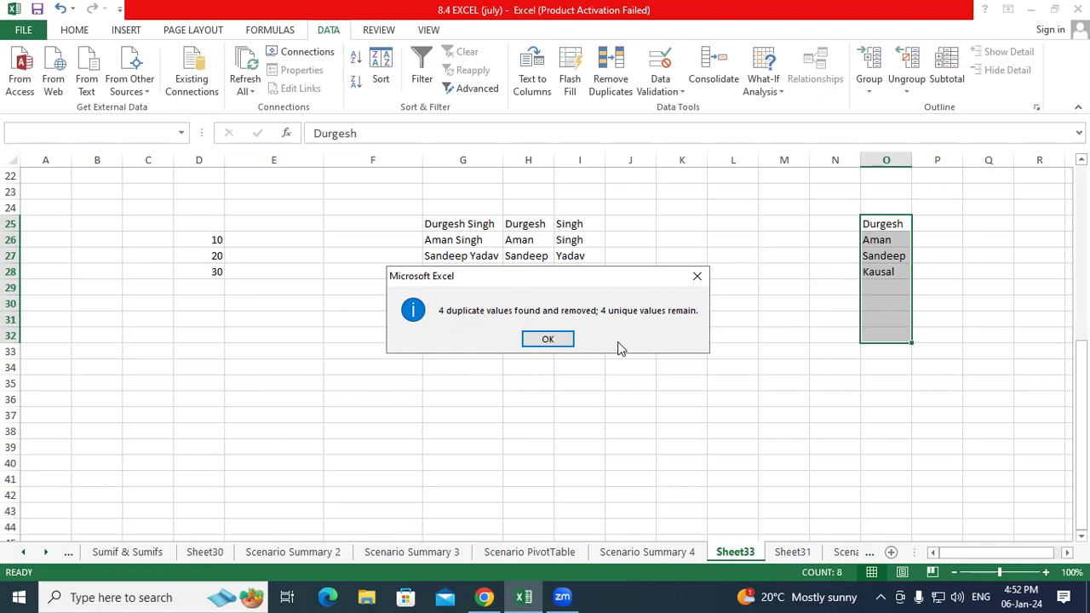
{"action": "left_click", "coordinate": [547, 339]}
{"action": "left_click", "coordinate": [774, 383]}
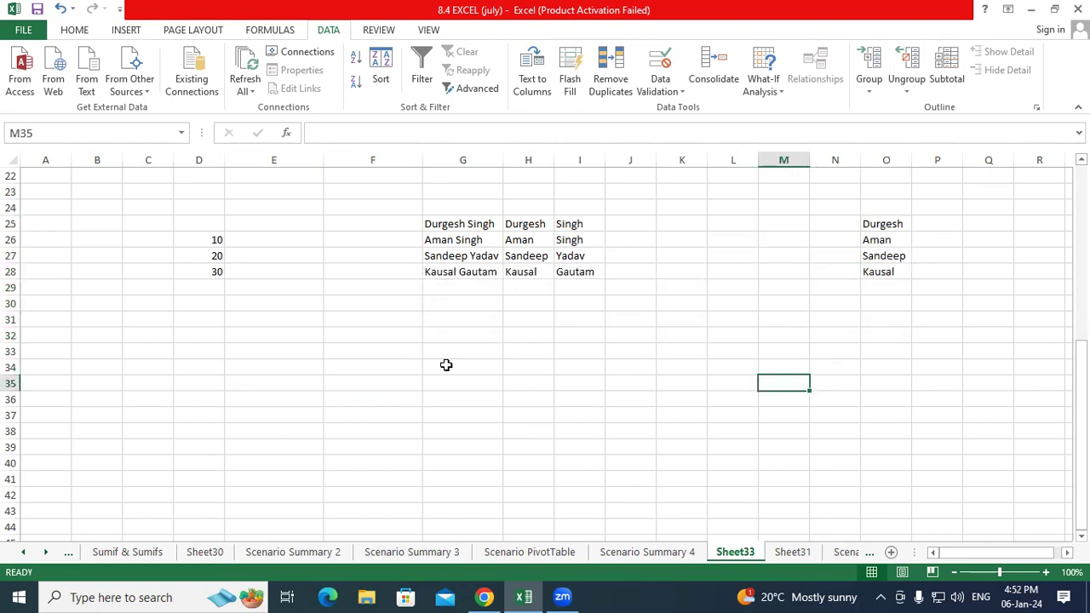
{"action": "left_click_drag", "start_coordinate": [418, 348], "coordinate": [739, 351]}
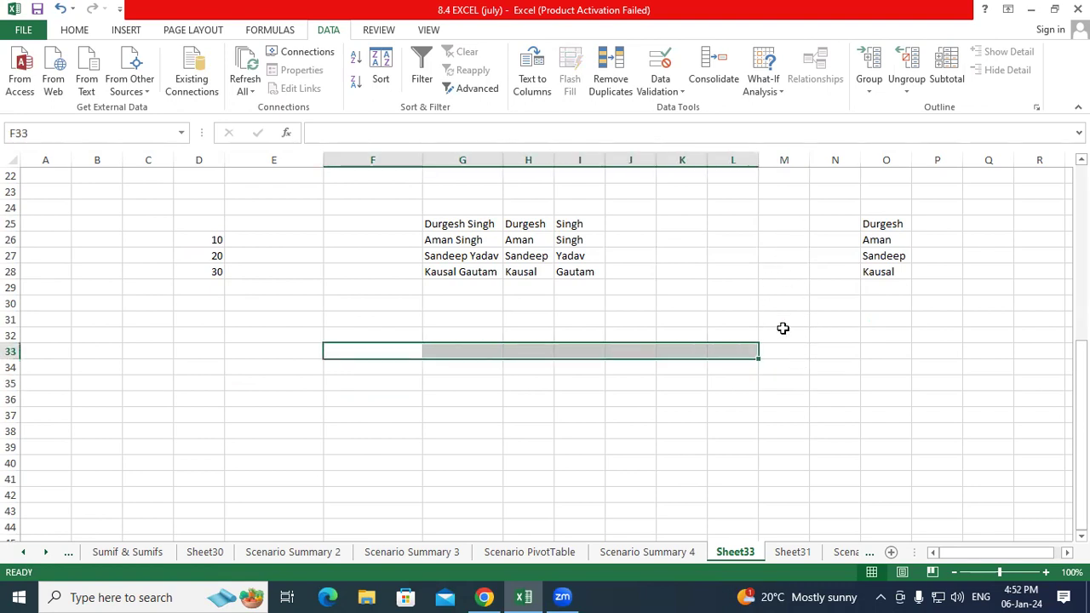
{"action": "left_click_drag", "start_coordinate": [448, 268], "coordinate": [601, 272]}
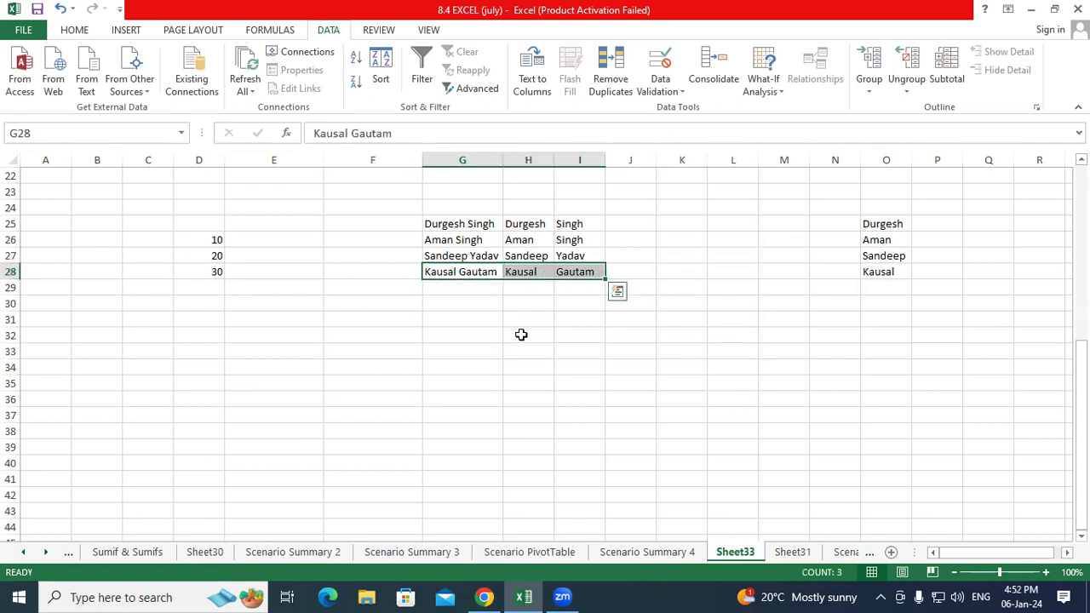
{"action": "left_click", "coordinate": [525, 351]}
{"action": "left_click_drag", "start_coordinate": [661, 219], "coordinate": [698, 465]}
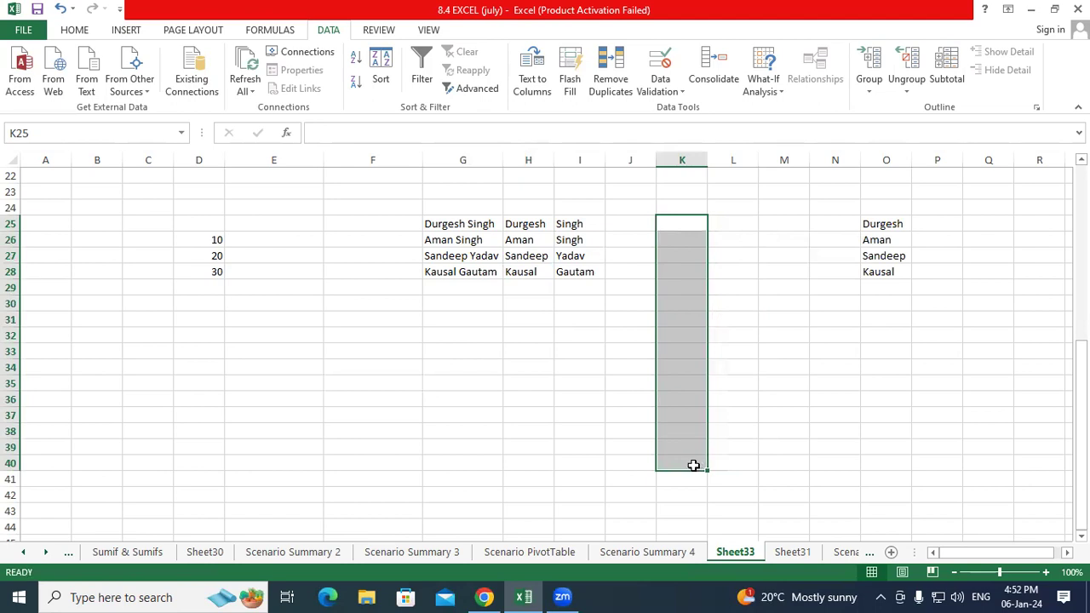
{"action": "left_click", "coordinate": [637, 368]}
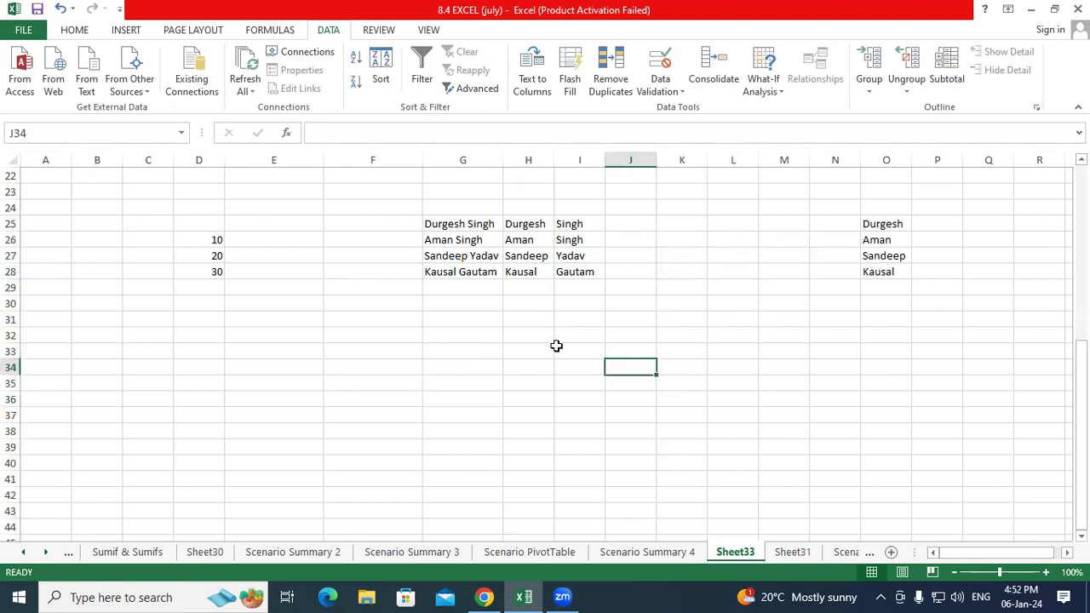
{"action": "left_click_drag", "start_coordinate": [919, 303], "coordinate": [394, 213]}
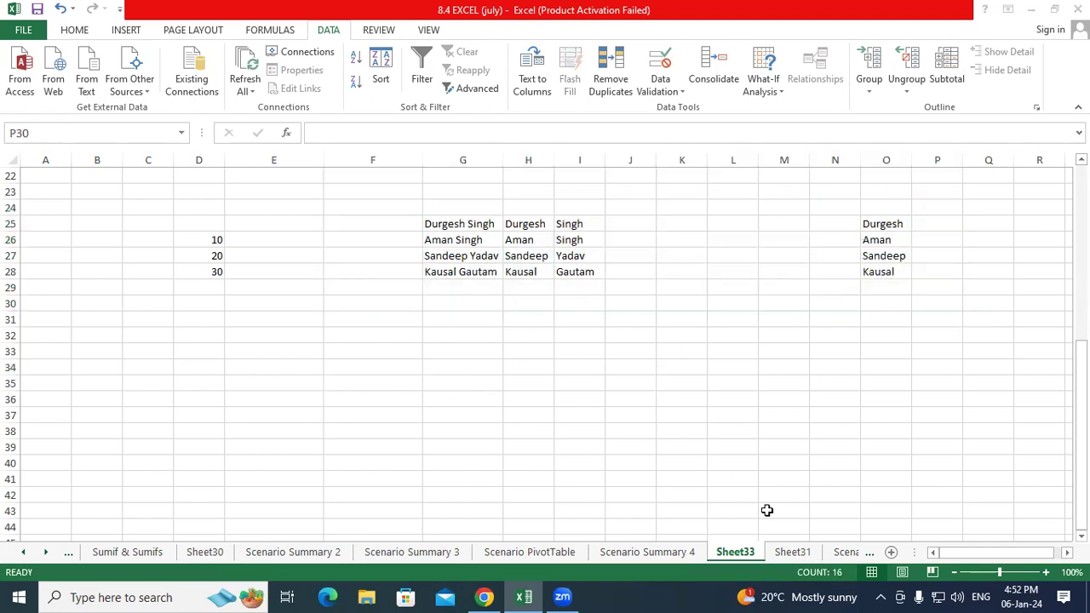